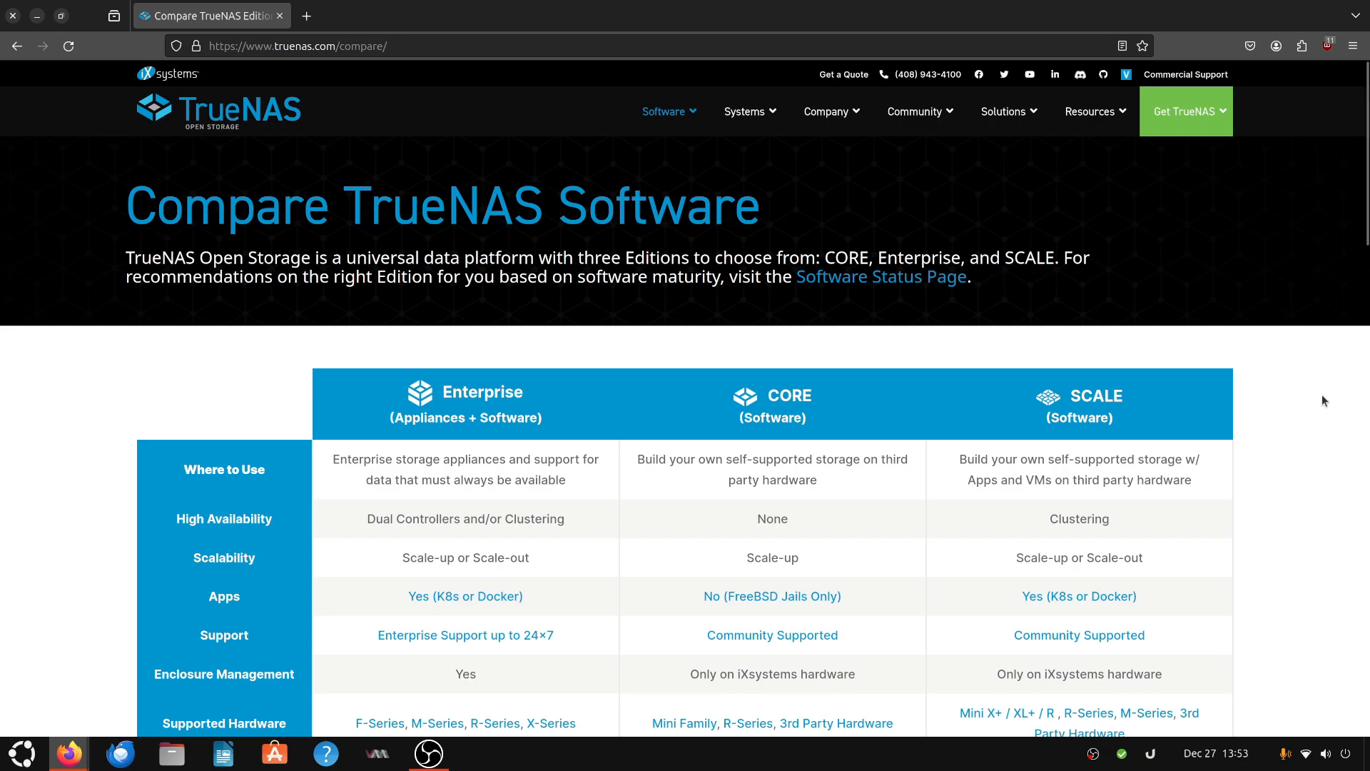
# - Review the TrueNAS software comparison page for the Enterprise, CORE and SCALE editions and their feature tables
pyautogui.scroll(-4, 863, 422)
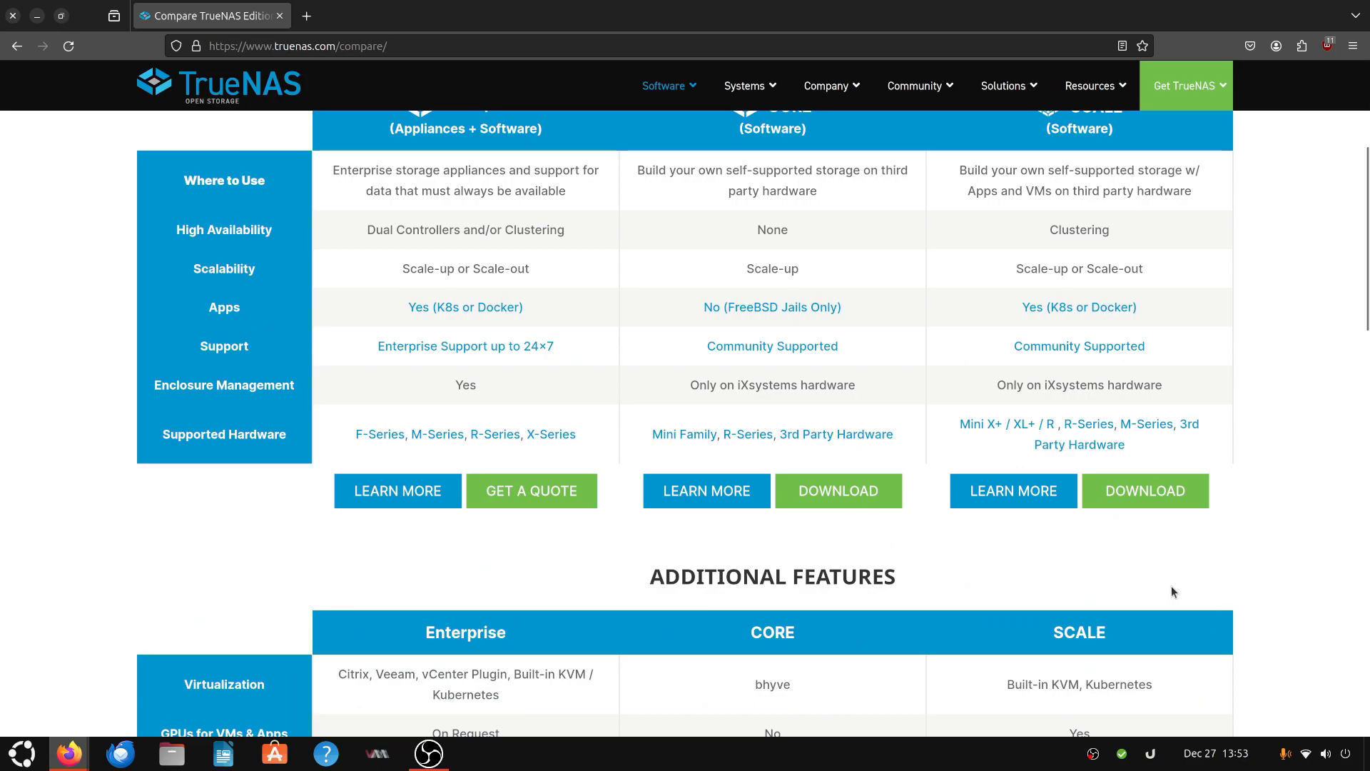
pyautogui.scroll(-3, 1172, 592)
pyautogui.scroll(5, 1171, 587)
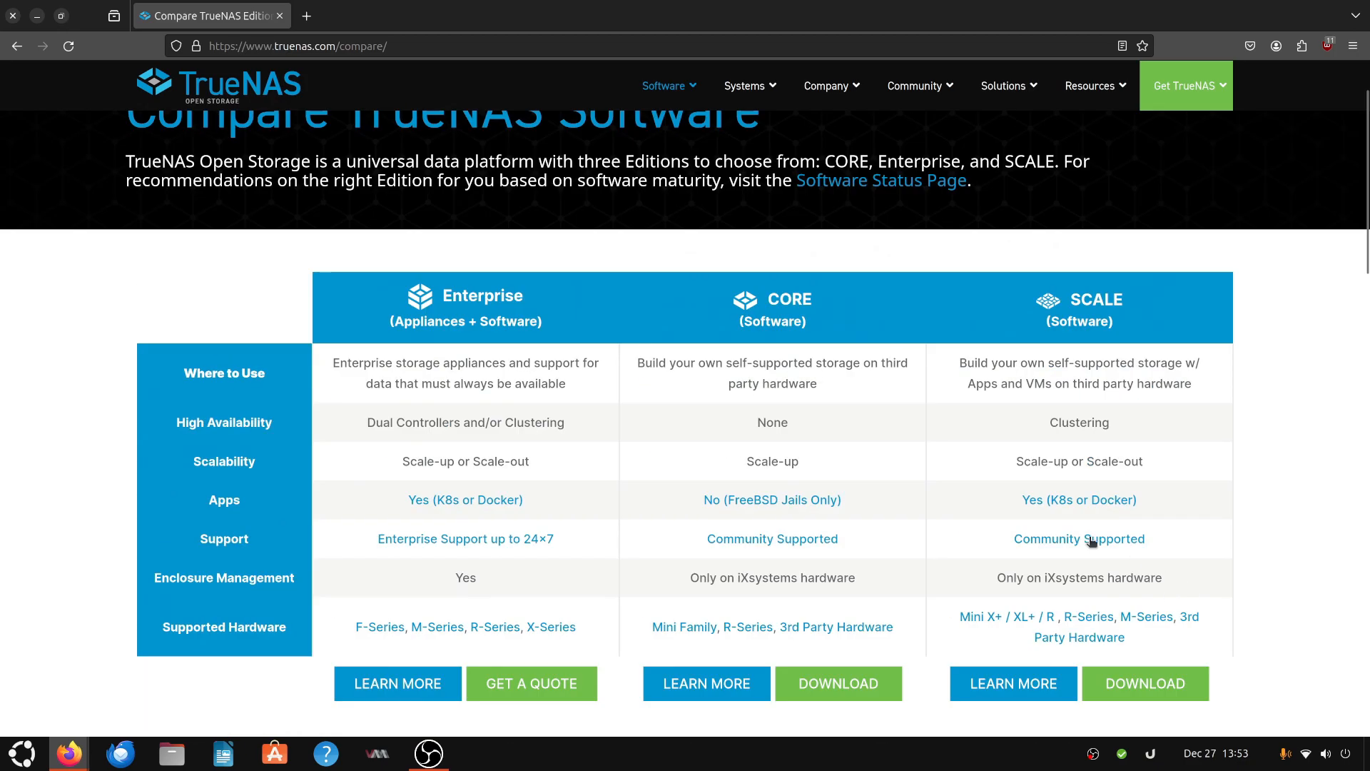
pyautogui.scroll(-1, 919, 350)
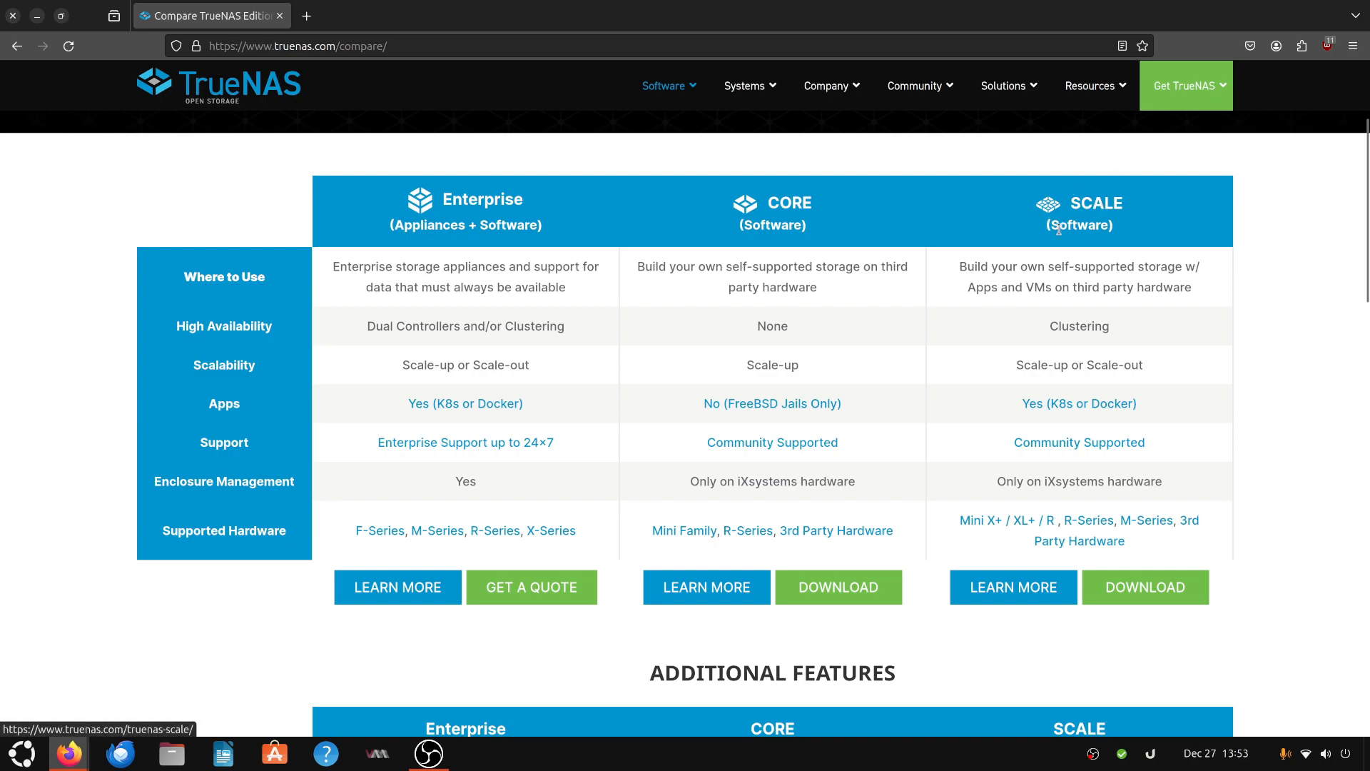
pyautogui.scroll(-3, 1285, 490)
pyautogui.scroll(2, 1285, 490)
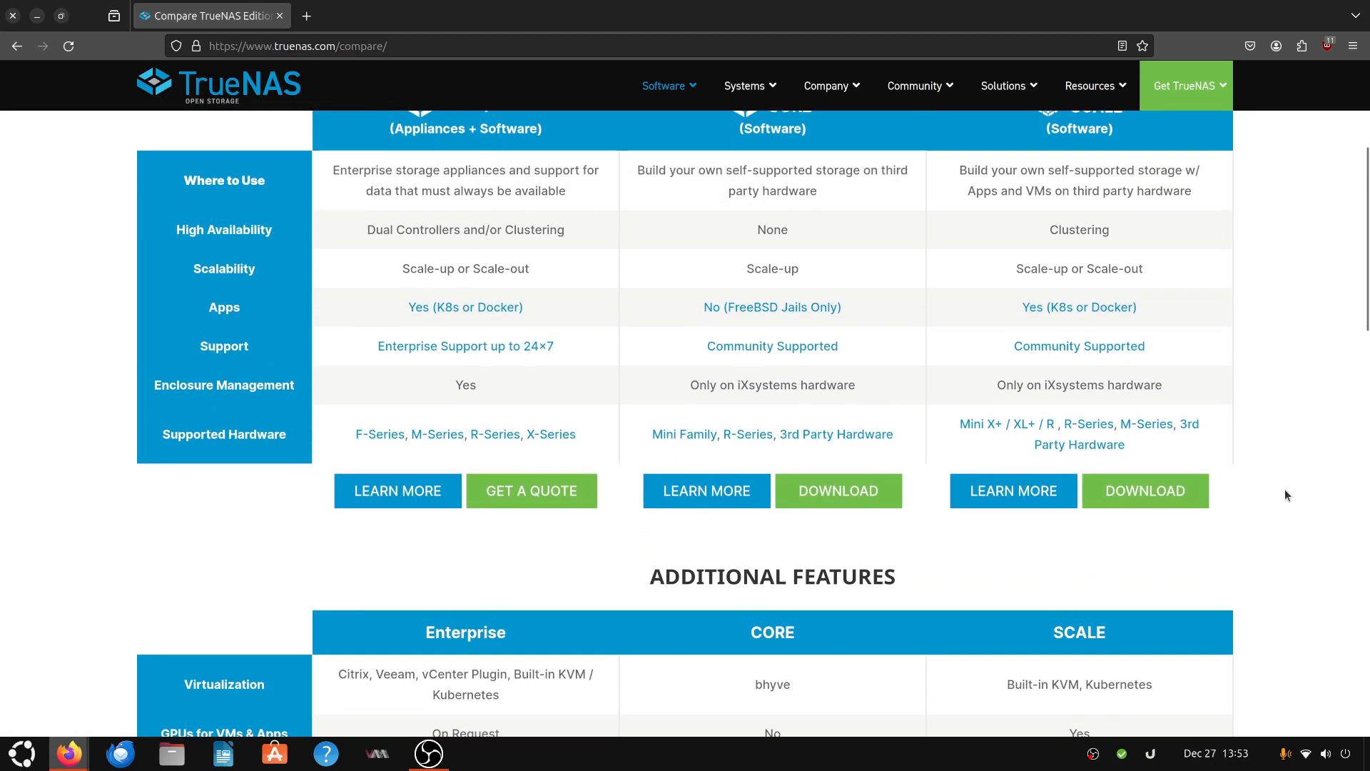
pyautogui.scroll(-2, 1285, 490)
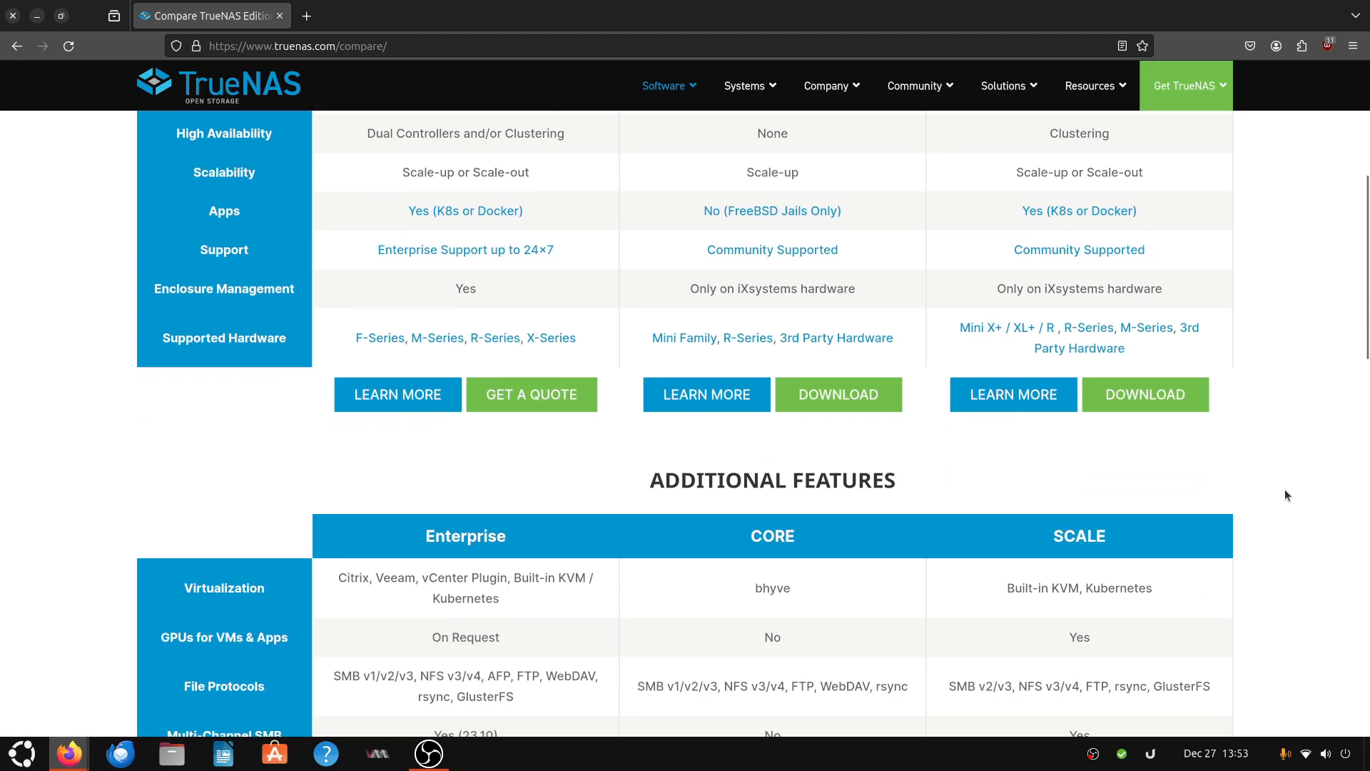
pyautogui.scroll(-2, 1285, 490)
pyautogui.scroll(-5, 1285, 489)
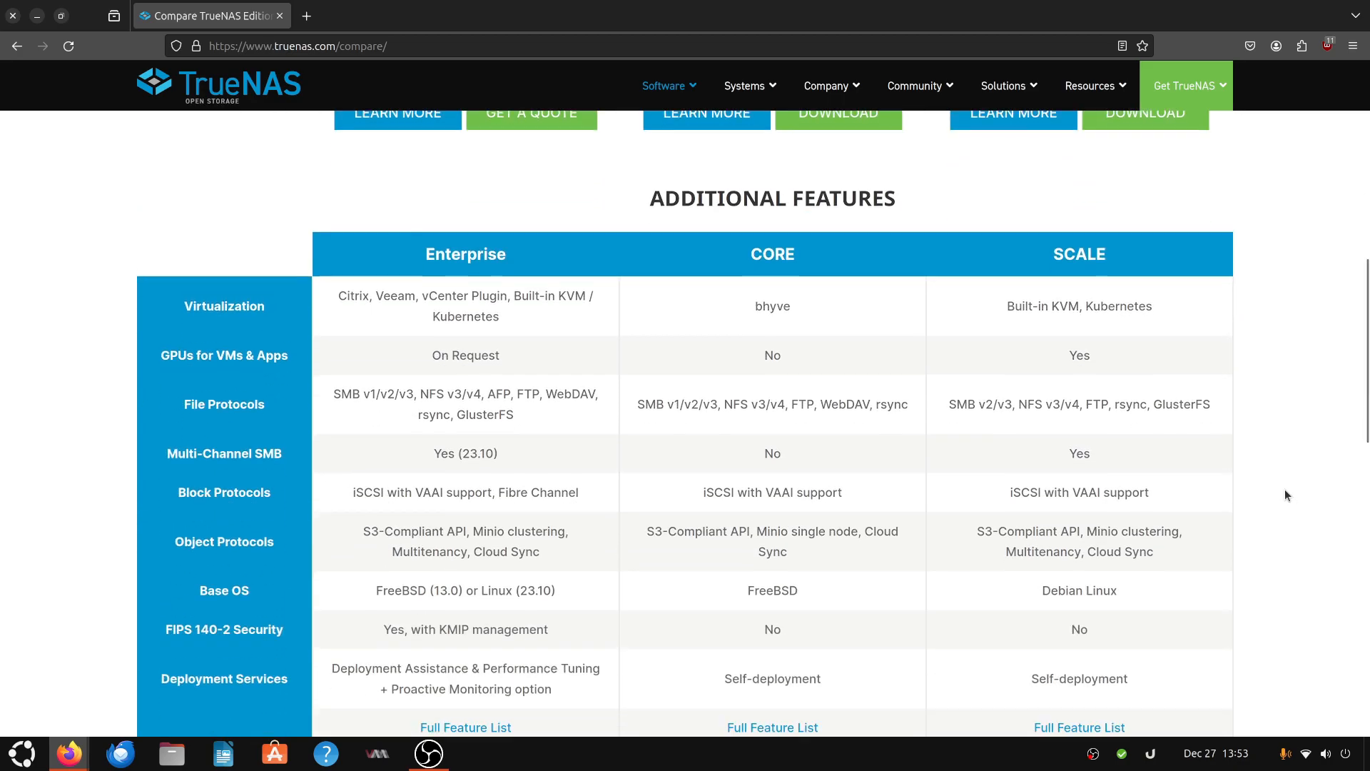
pyautogui.scroll(-2, 1282, 495)
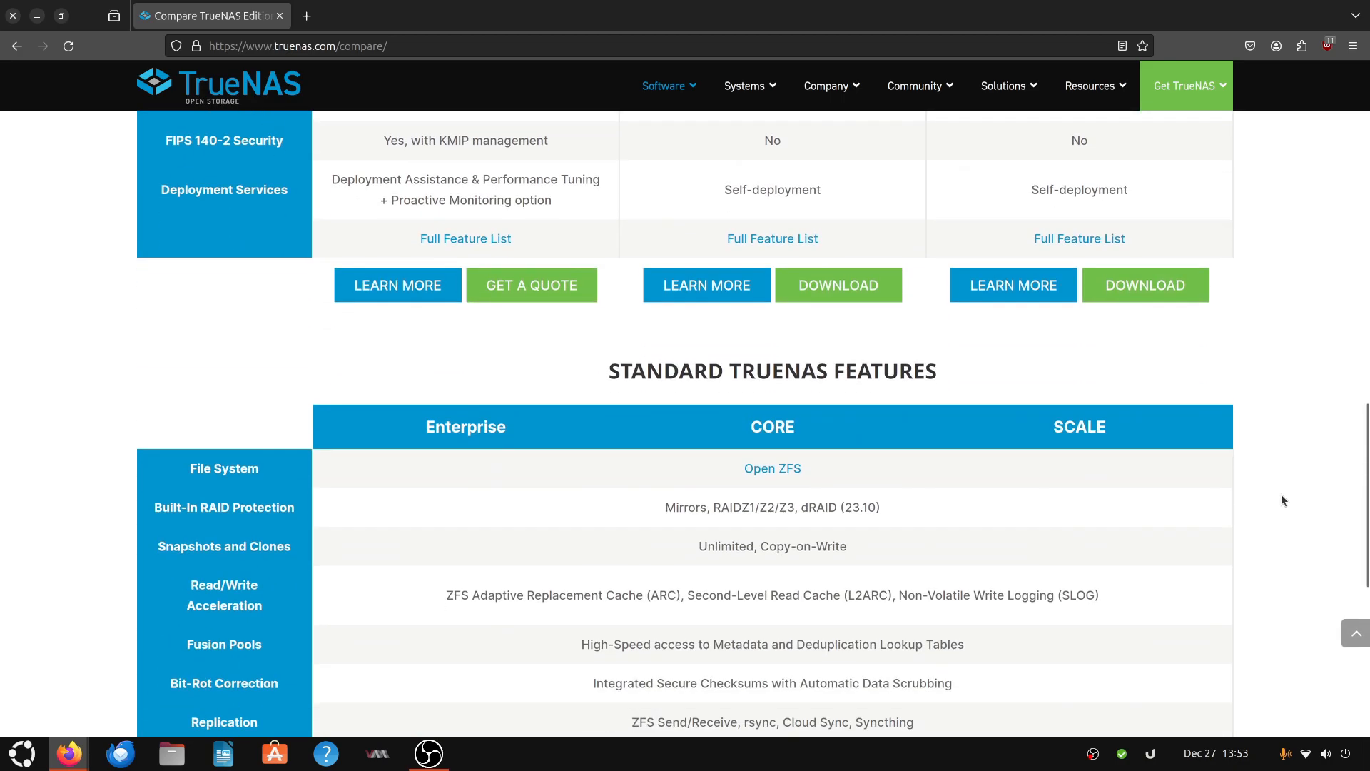
pyautogui.scroll(-5, 1282, 494)
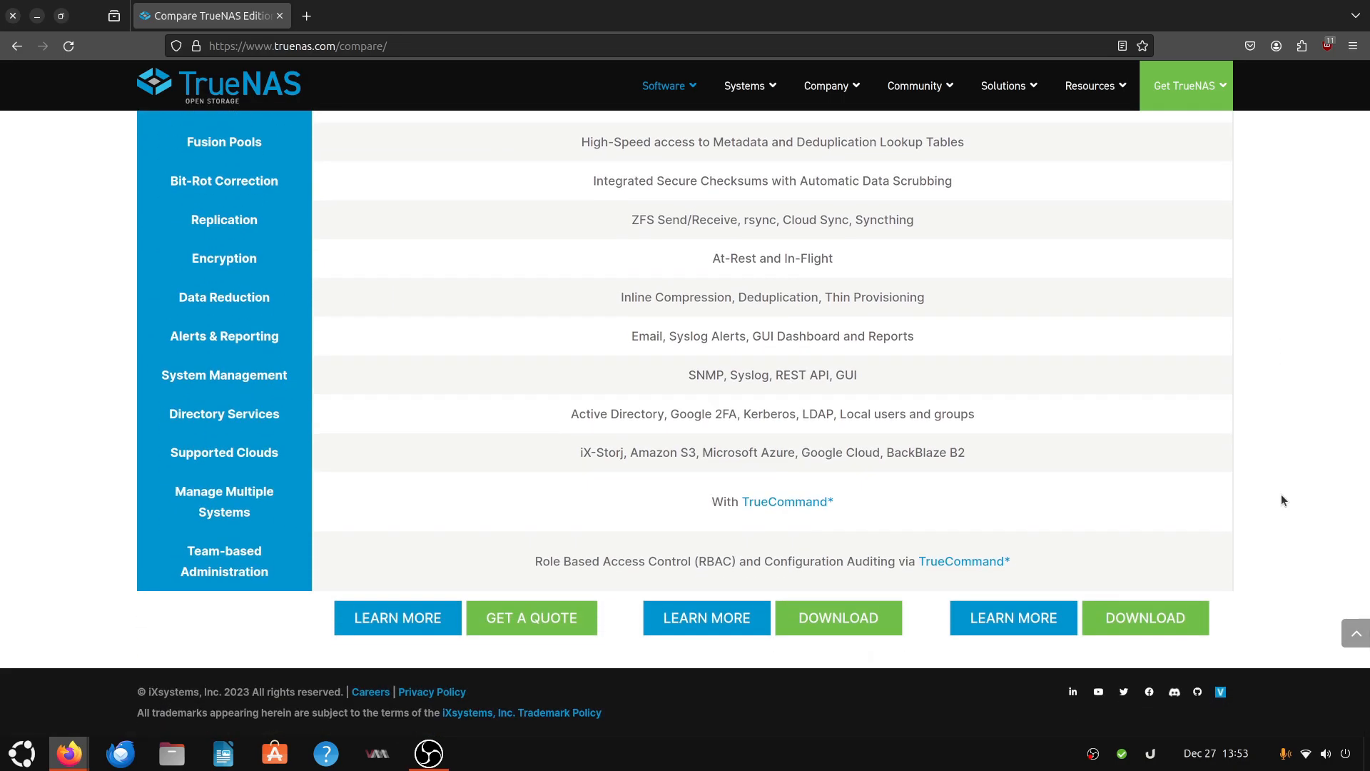
pyautogui.scroll(8, 1282, 494)
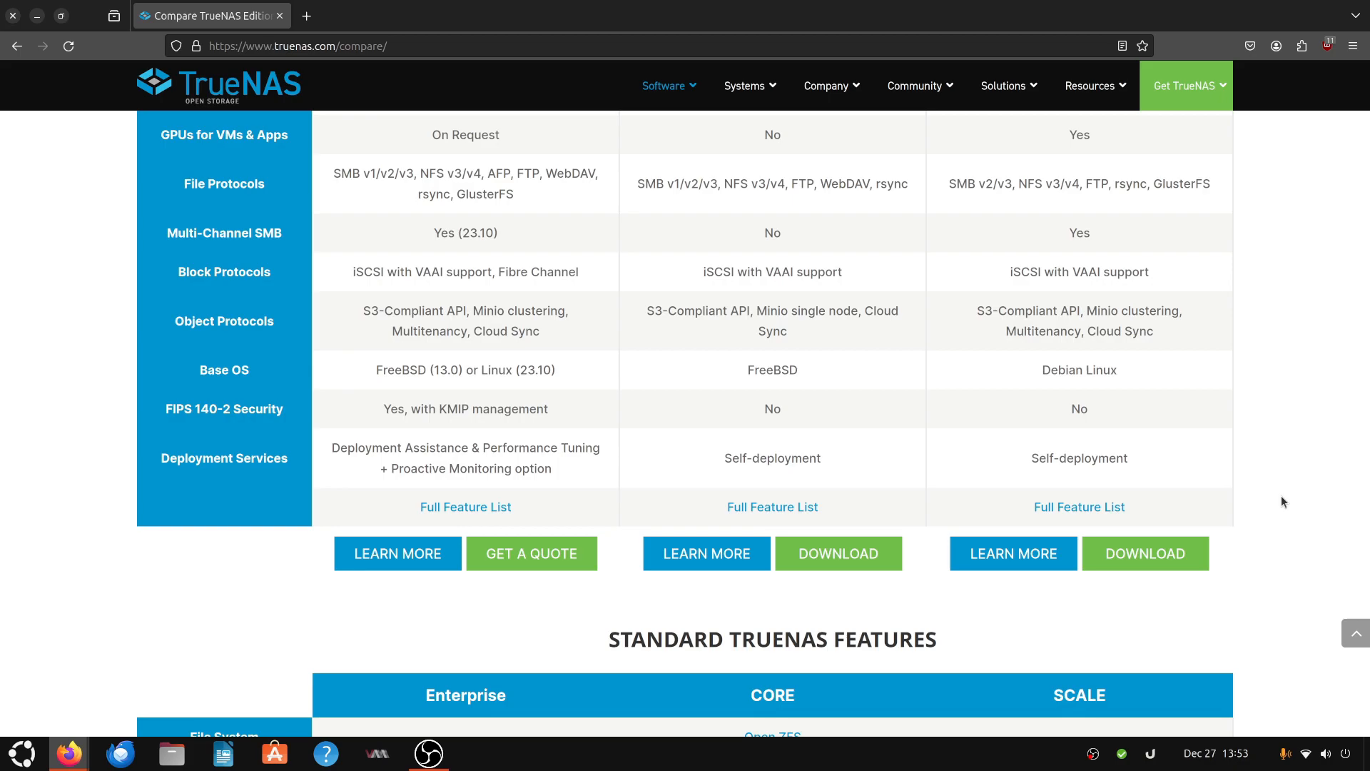
pyautogui.scroll(1, 1283, 502)
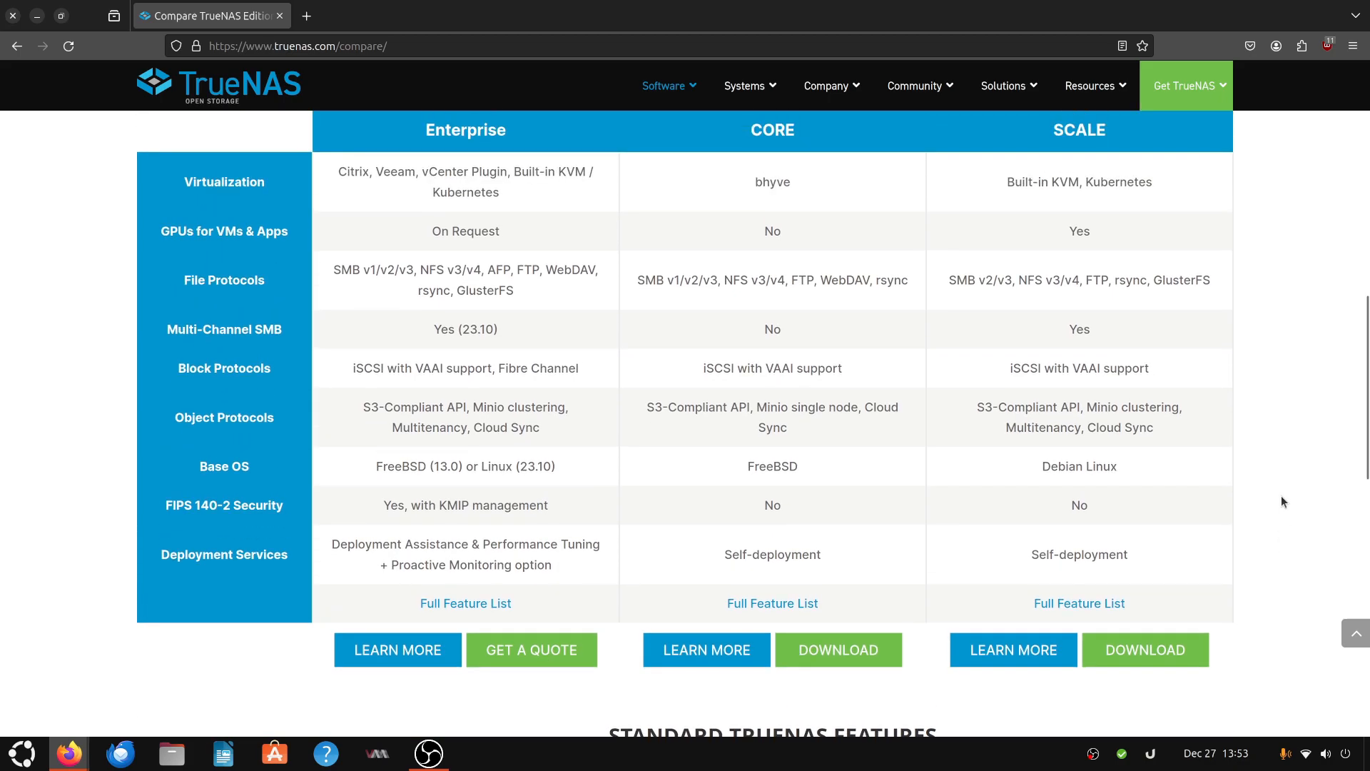
pyautogui.scroll(1, 1282, 498)
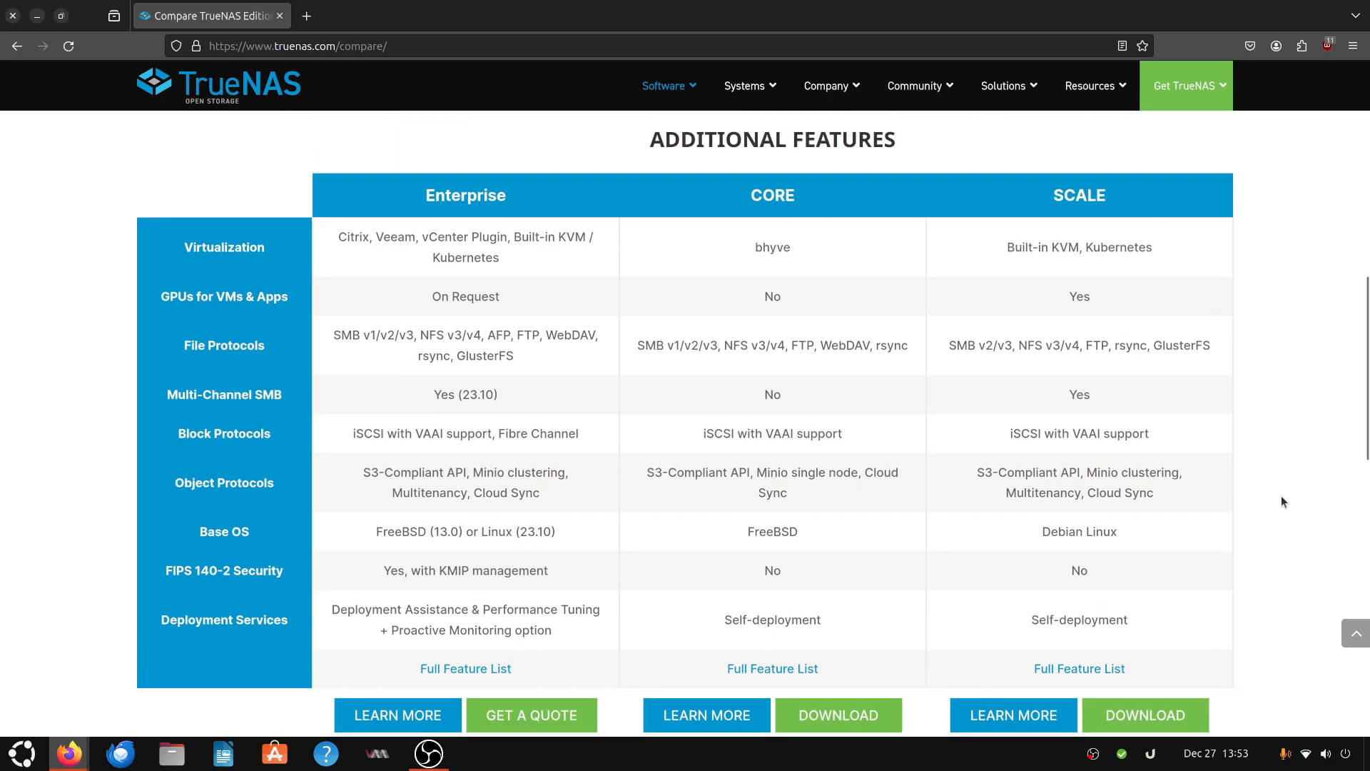
pyautogui.scroll(4, 1282, 498)
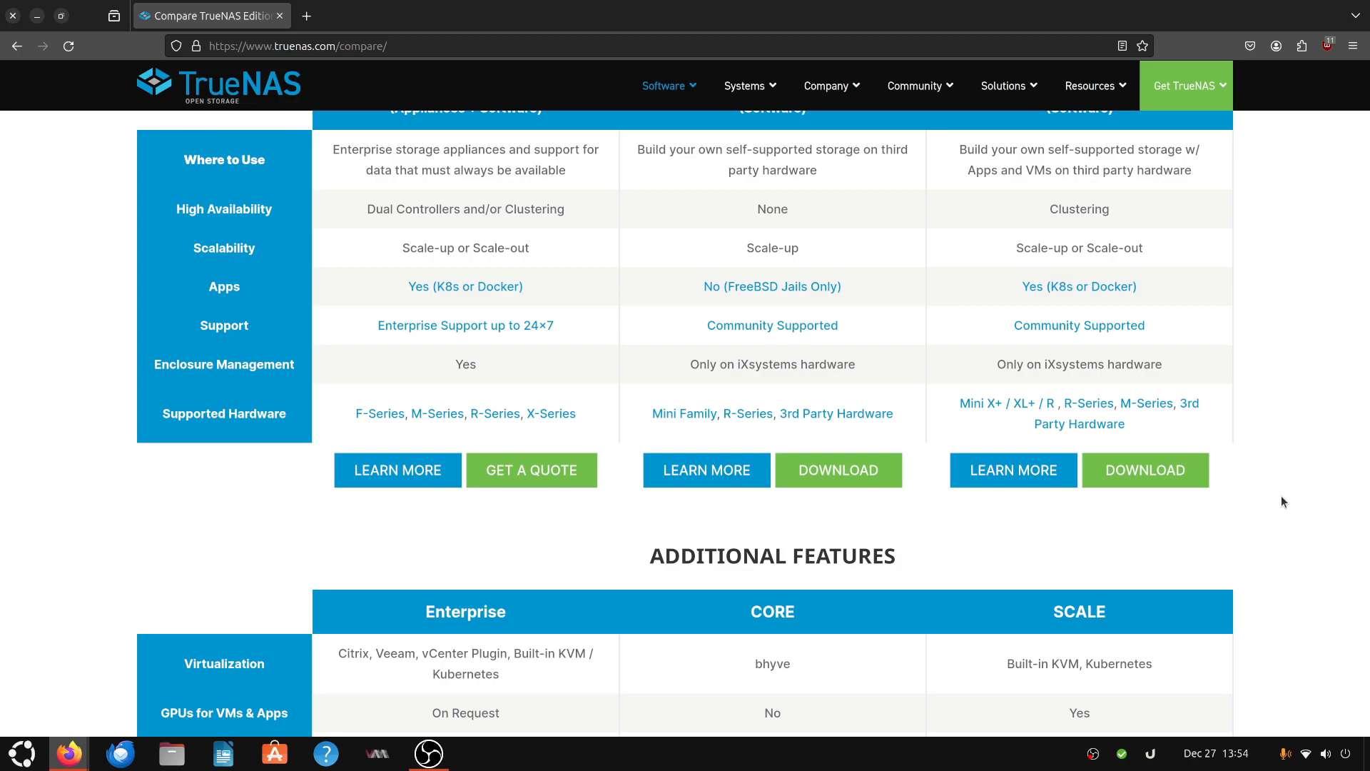
pyautogui.scroll(-5, 1282, 497)
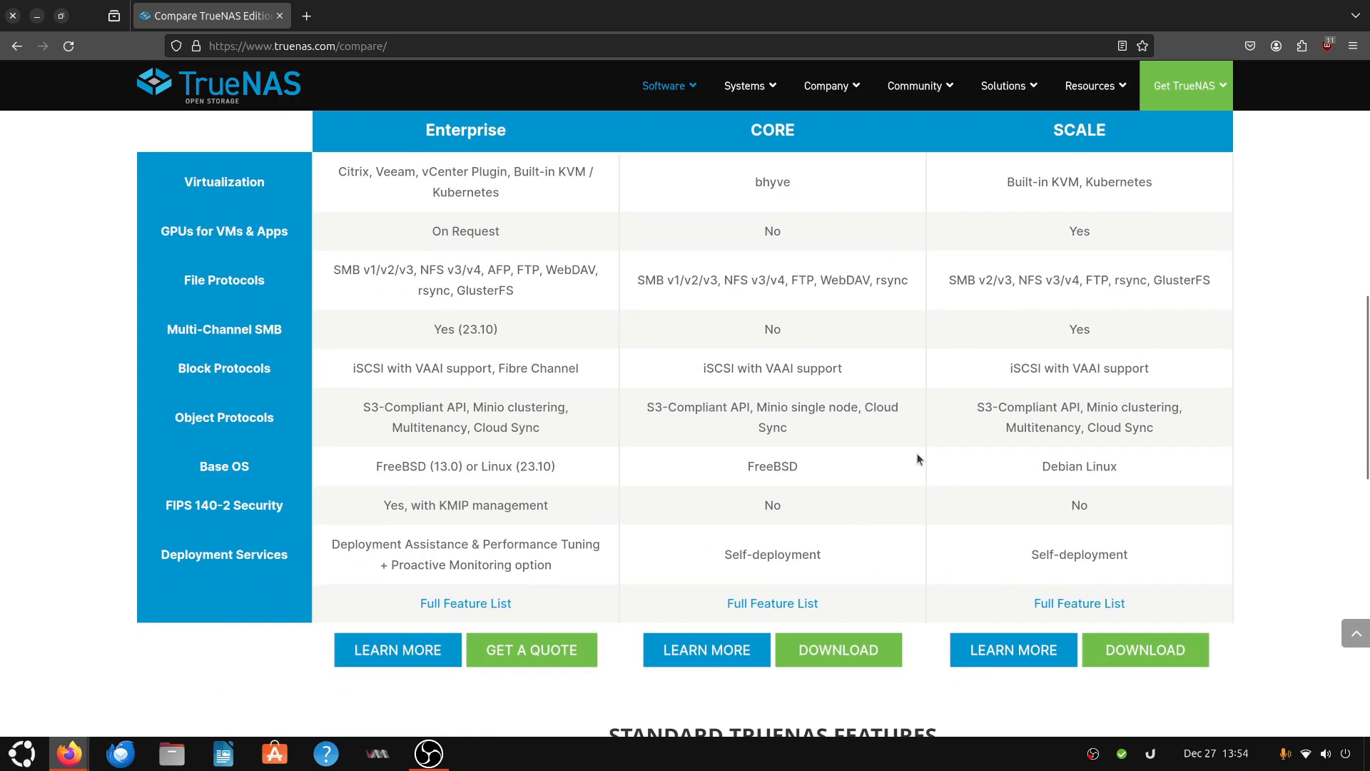
pyautogui.scroll(-10, 923, 461)
pyautogui.scroll(10, 428, 409)
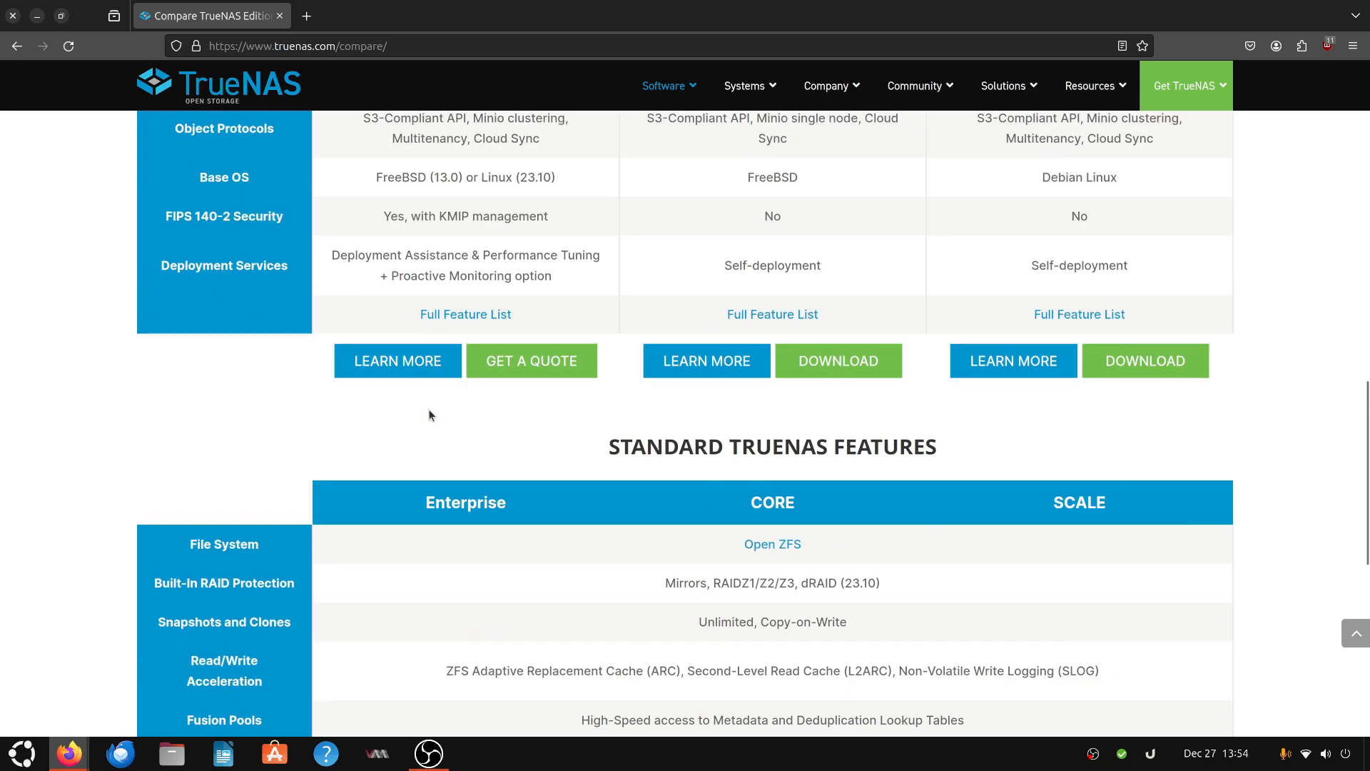
pyautogui.scroll(6, 421, 409)
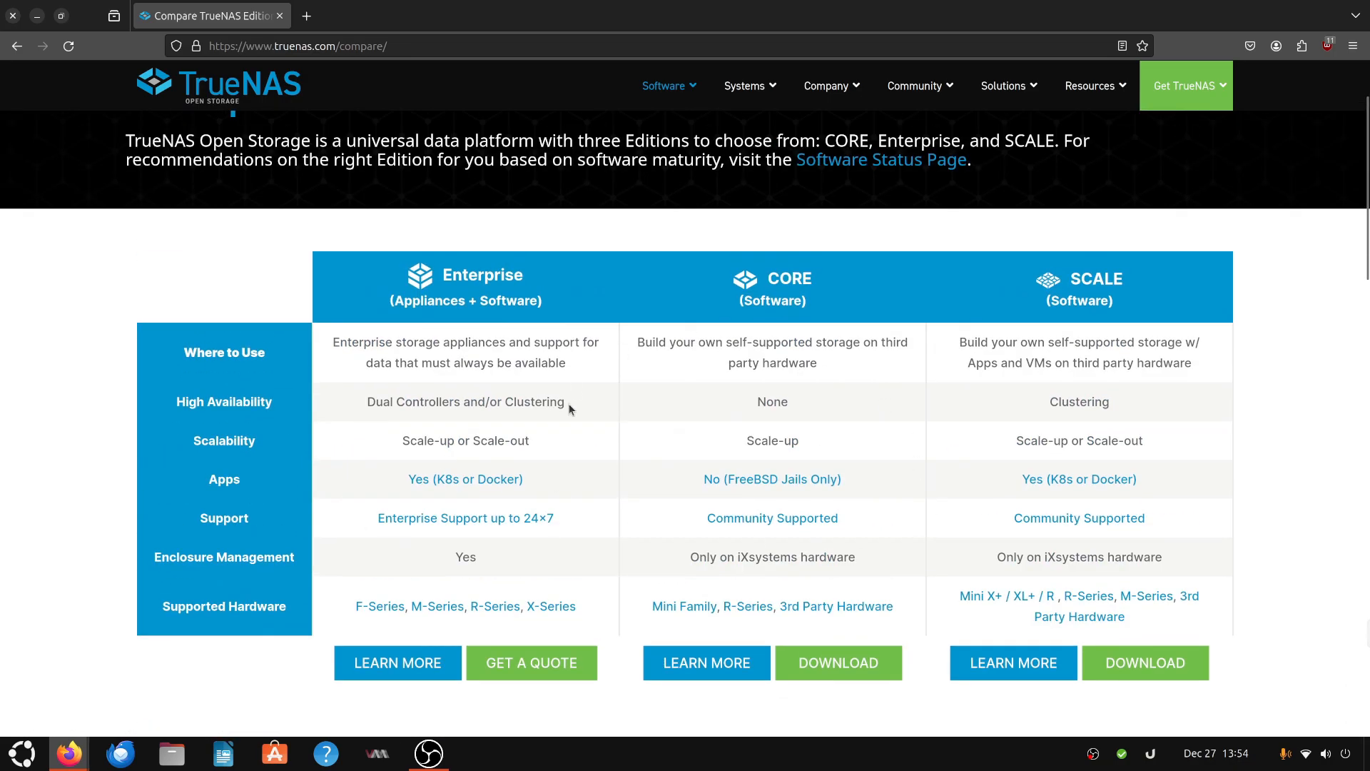
pyautogui.scroll(2, 987, 383)
pyautogui.scroll(2, 780, 384)
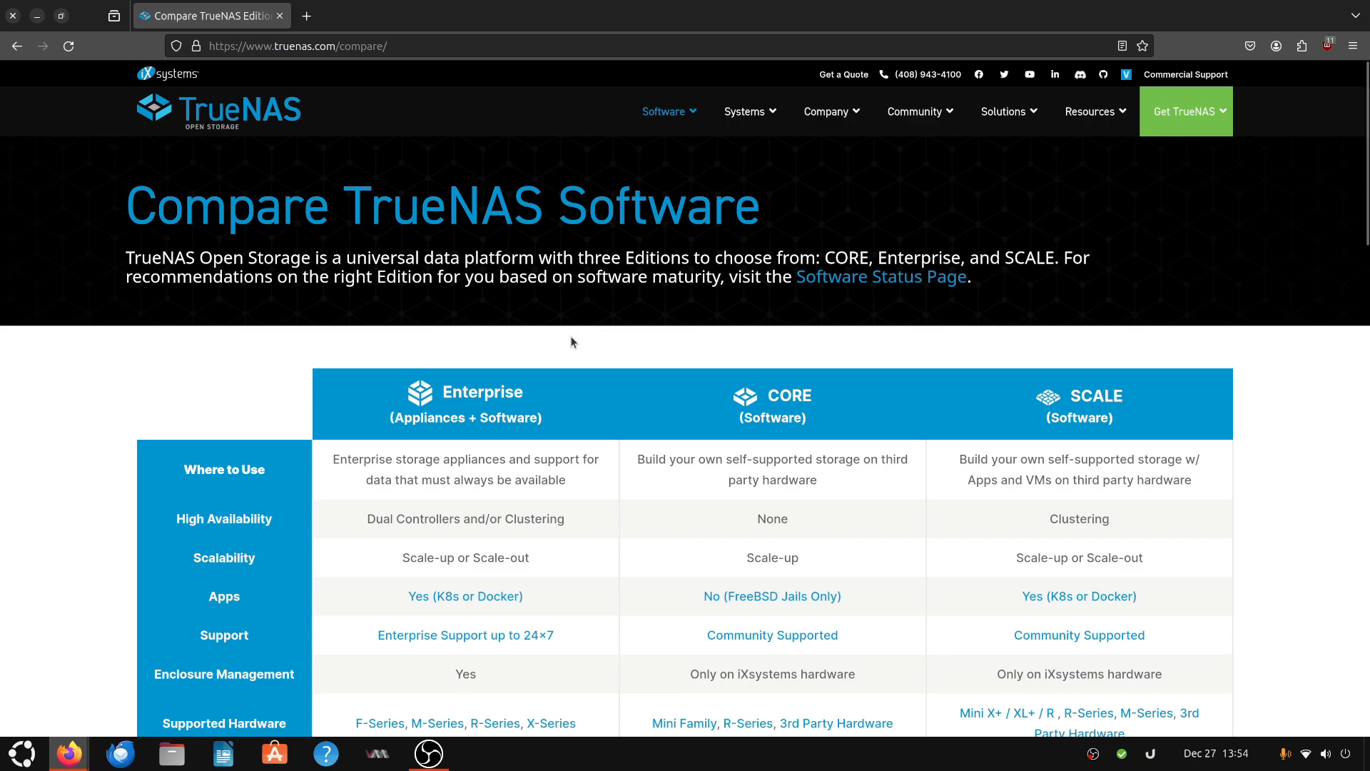
pyautogui.moveTo(359, 371); pyautogui.dragTo(858, 365)
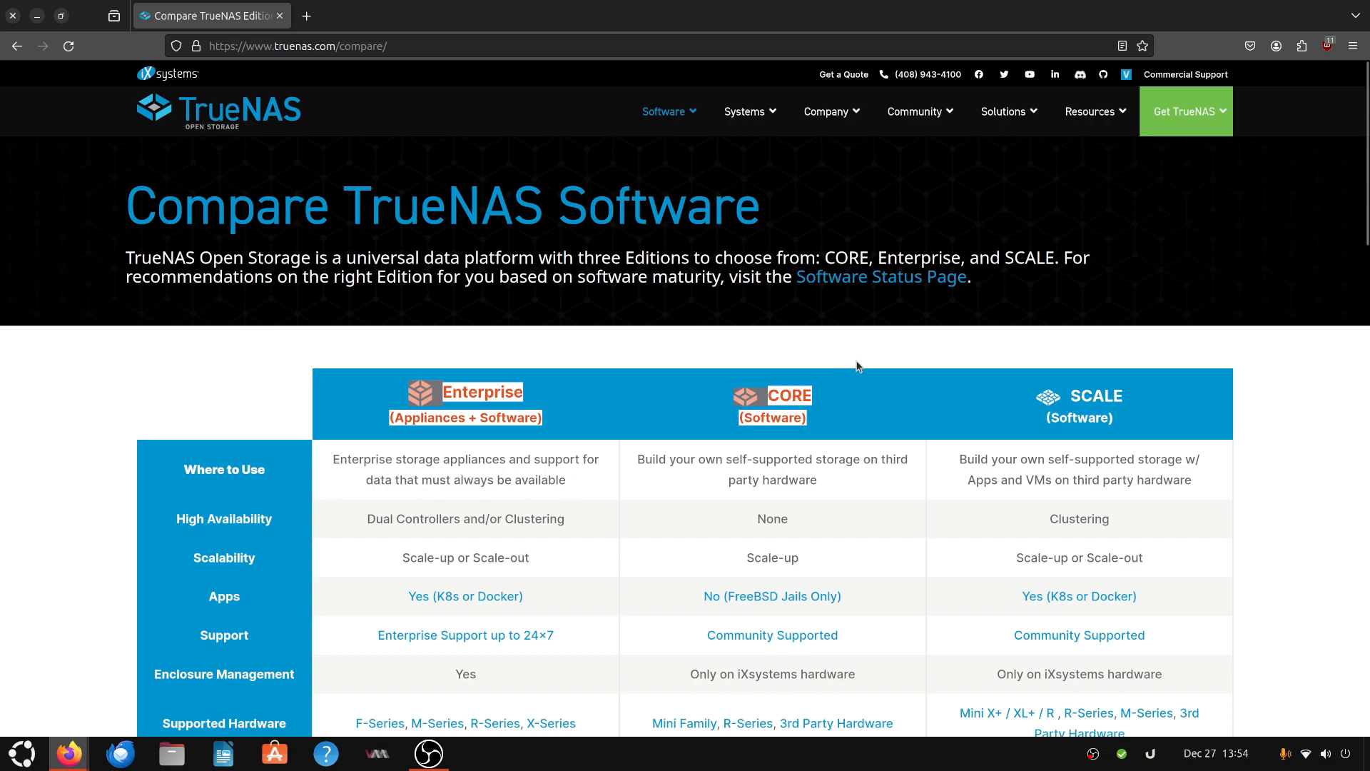
pyautogui.click(858, 365)
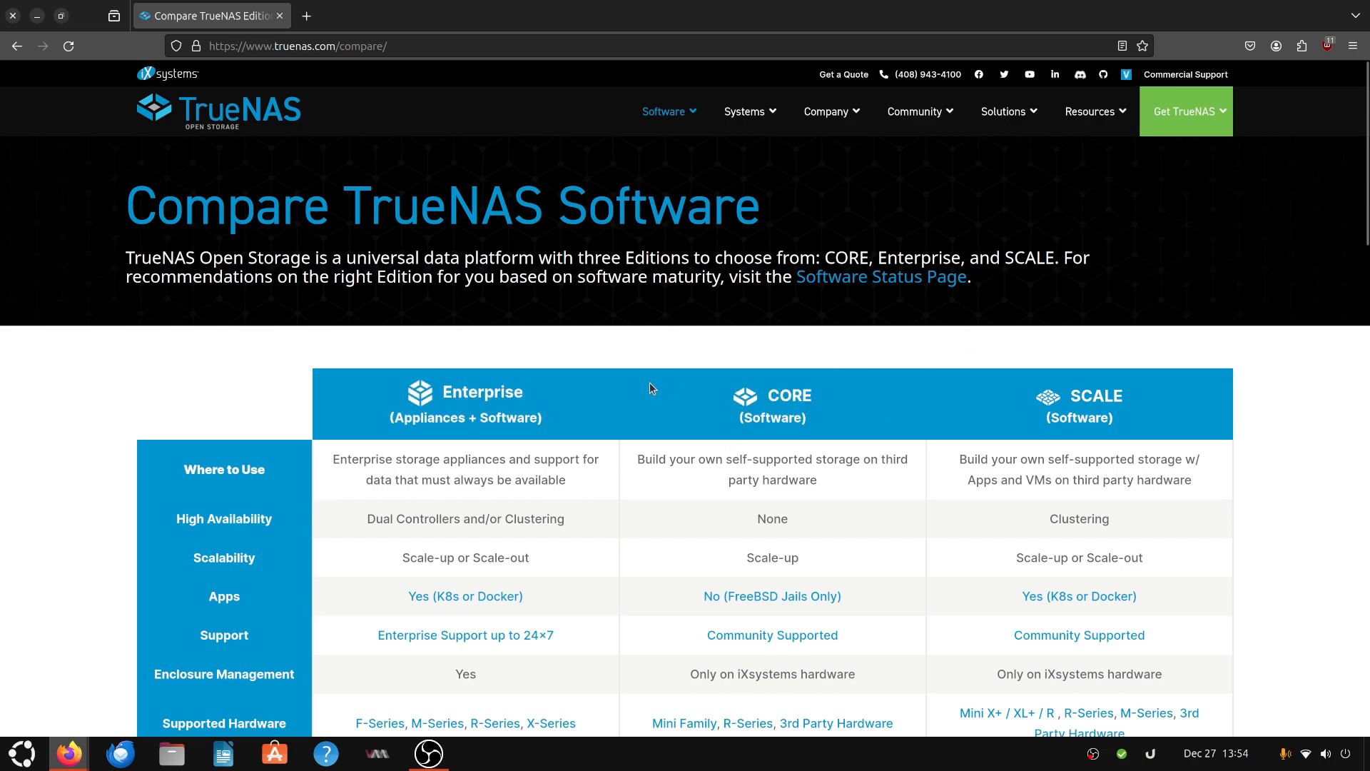
pyautogui.scroll(-2, 650, 382)
# - Show the desktop, launch Virtual Machine Manager and move its window toward the centre of the screen
pyautogui.press('super+d')
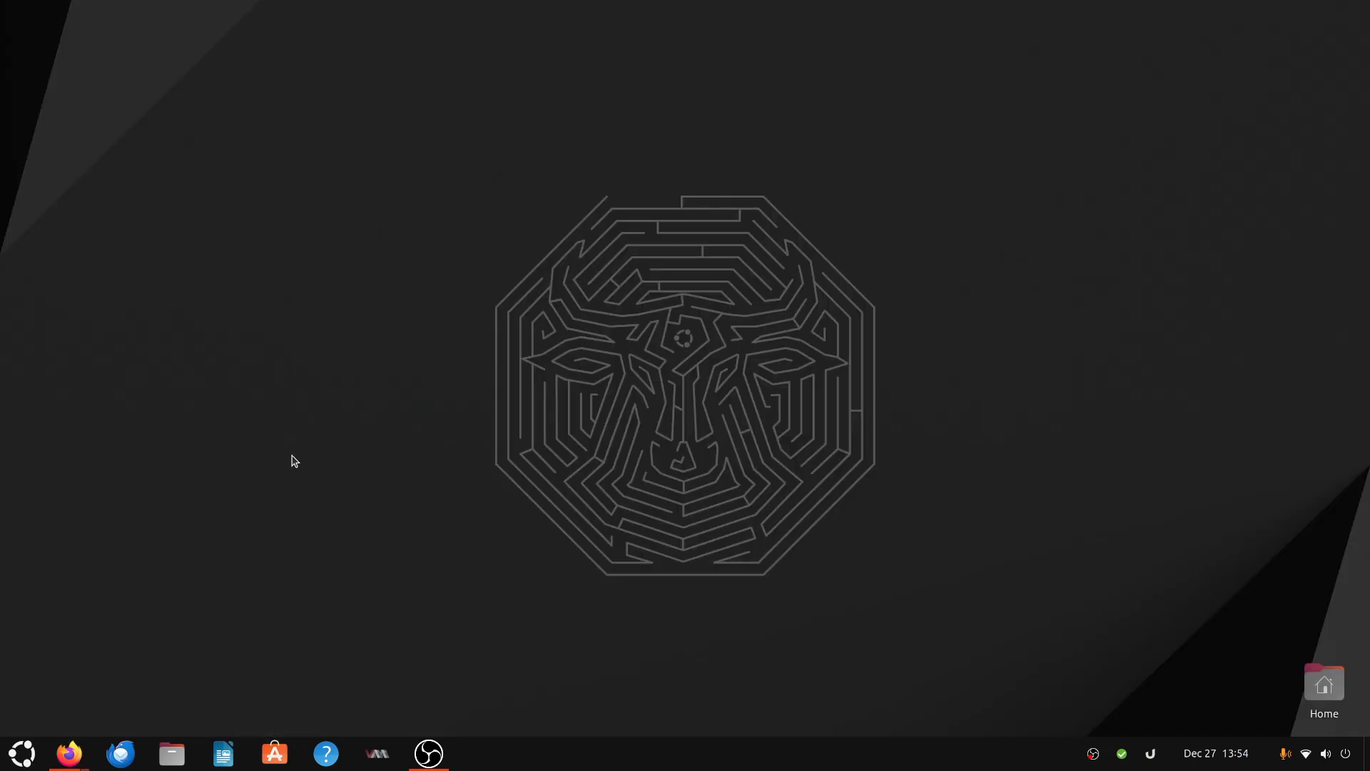
pyautogui.click(377, 754)
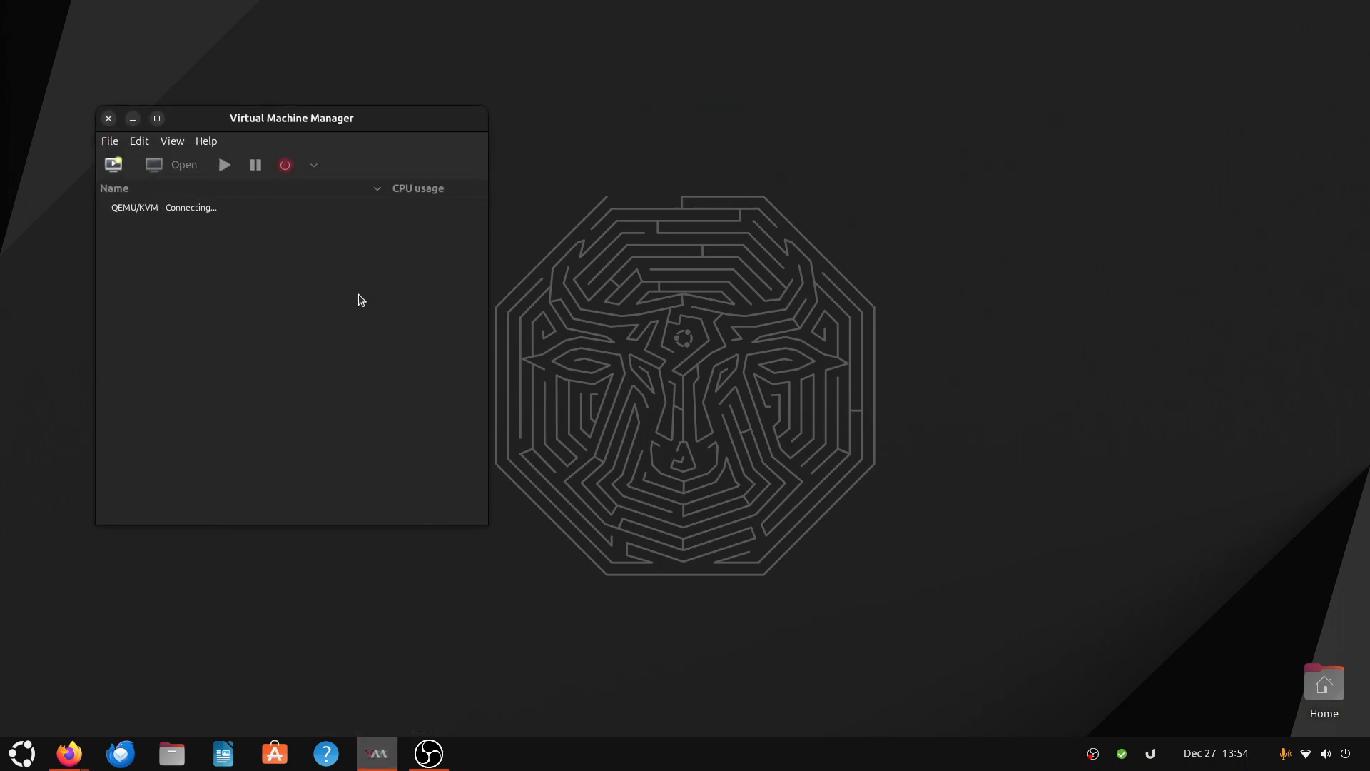
pyautogui.moveTo(285, 123); pyautogui.dragTo(606, 157)
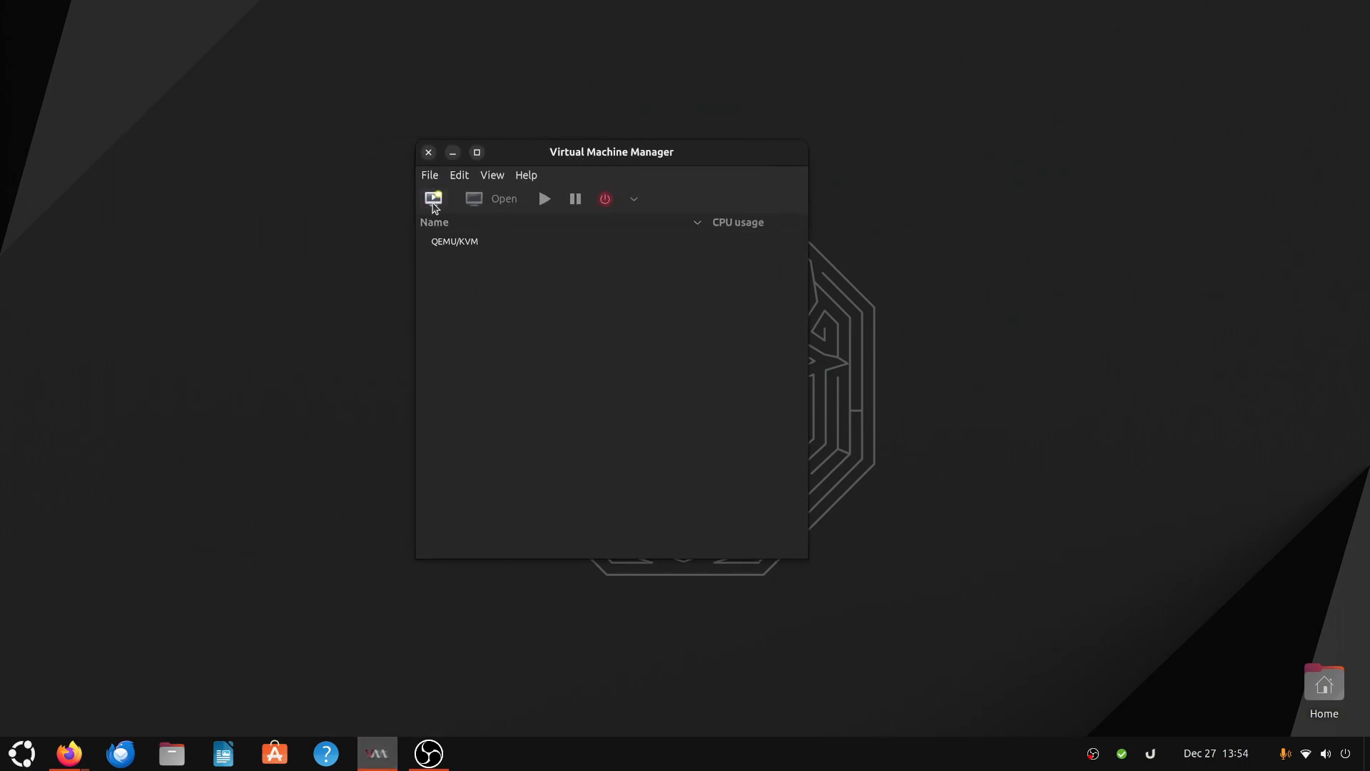
# - Start a new virtual machine from local install media using the TrueNAS-SCALE-23.10.1.iso image
pyautogui.click(434, 199)
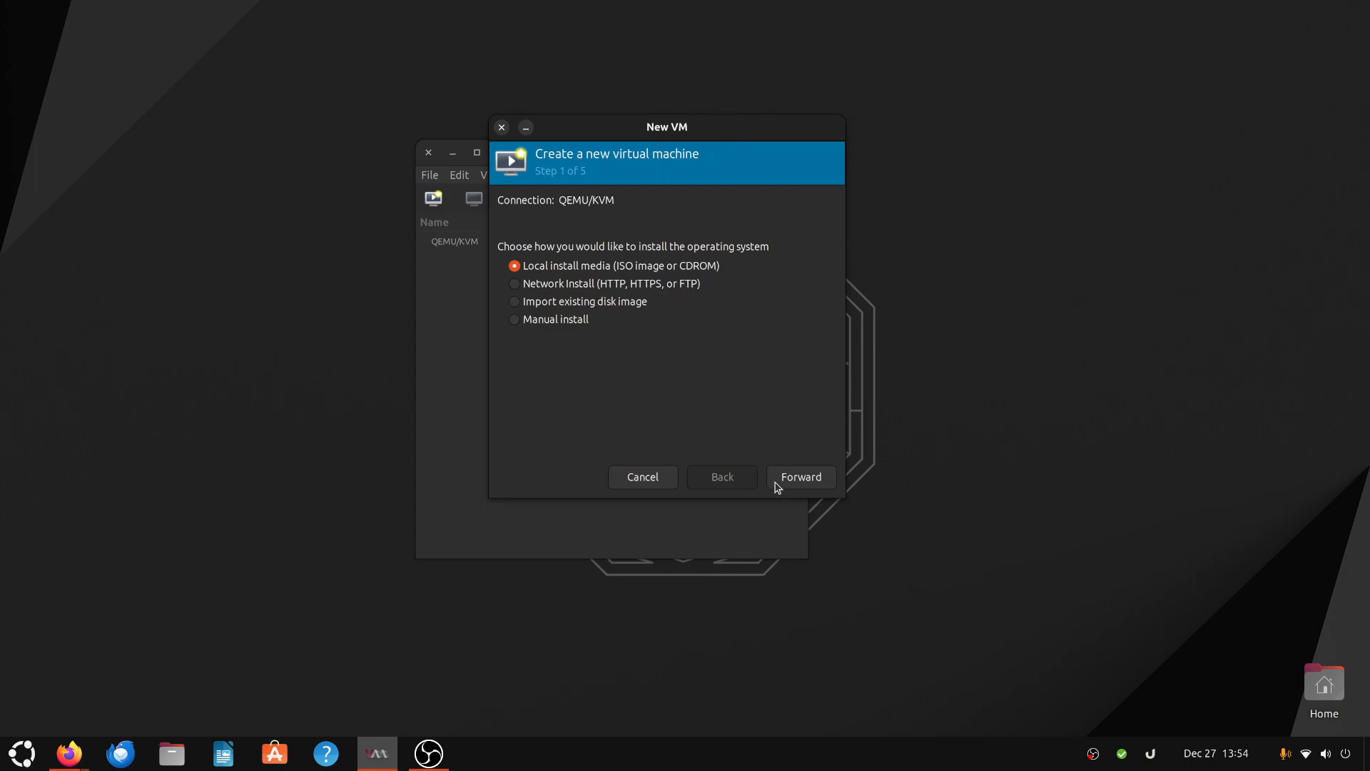
pyautogui.click(809, 474)
pyautogui.click(752, 222)
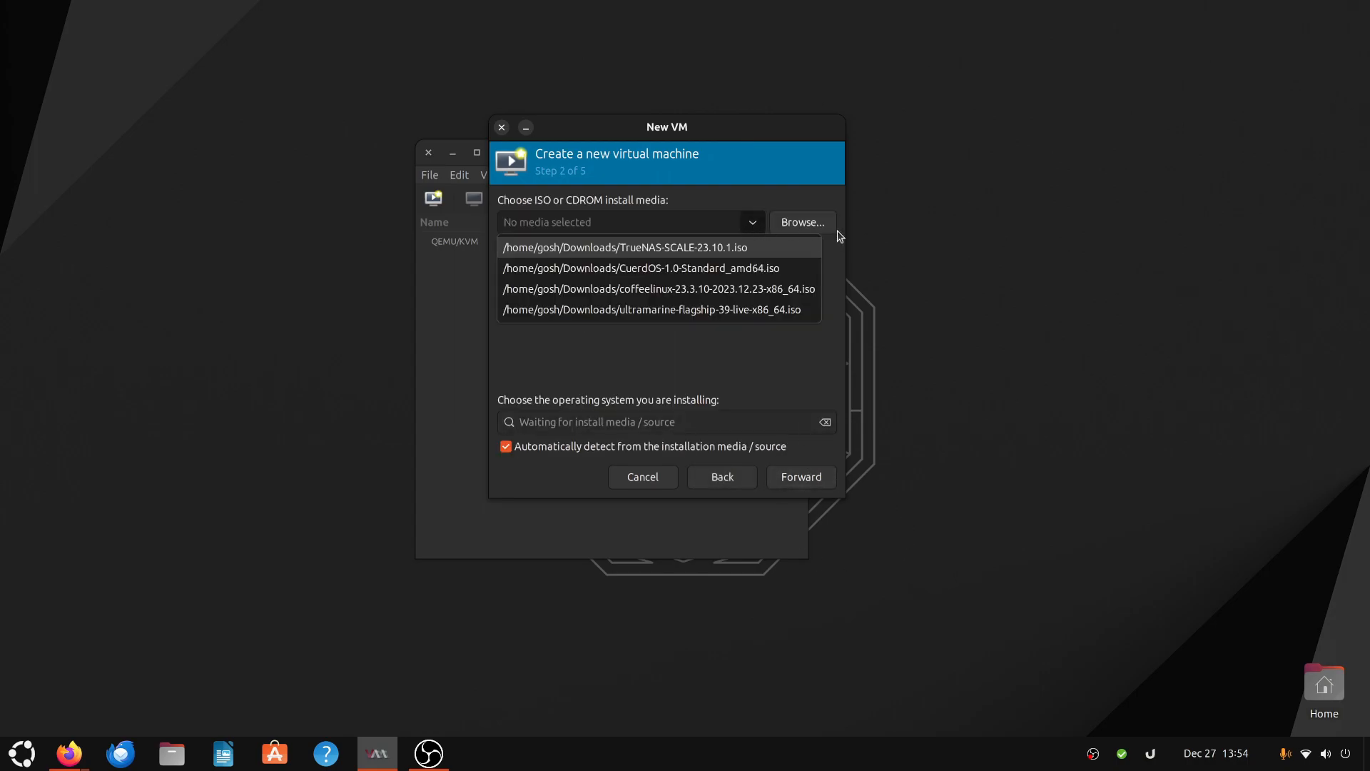
pyautogui.click(614, 248)
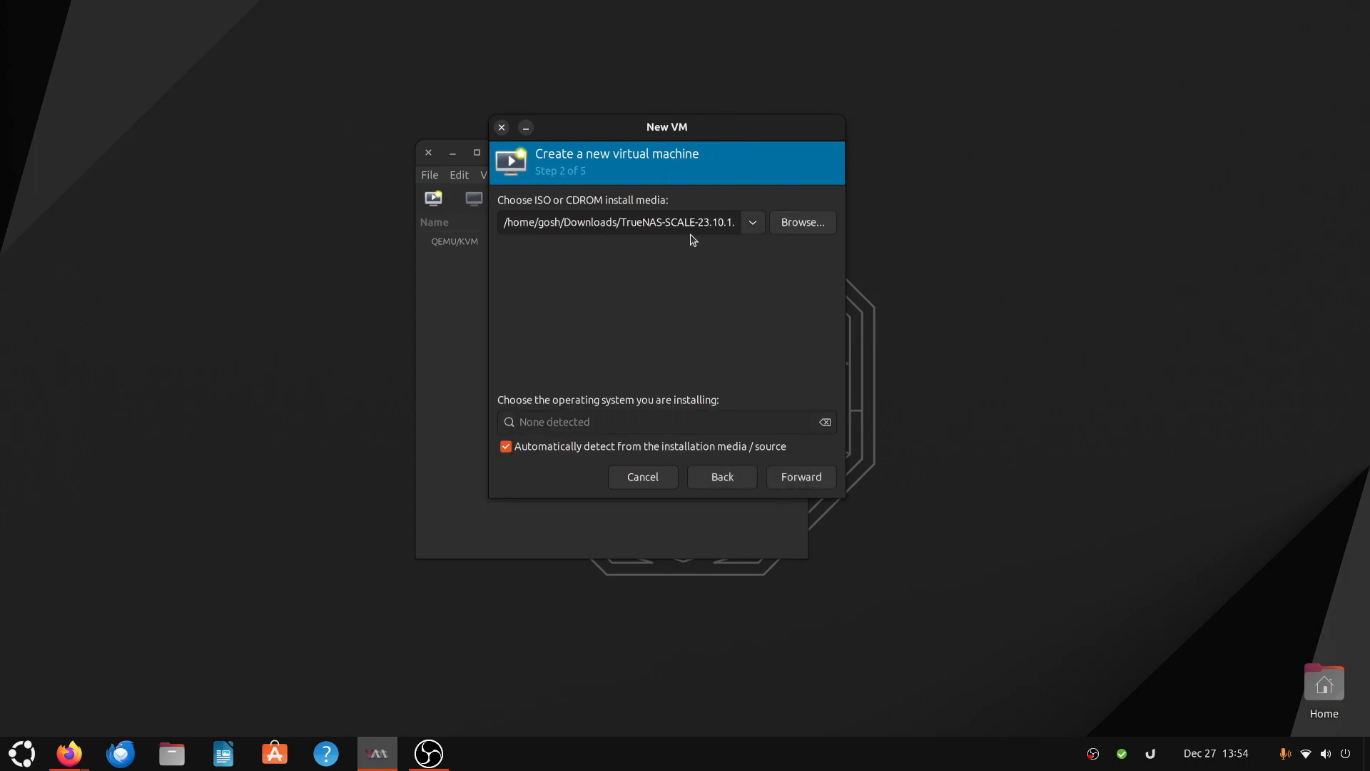
# - Turn off automatic OS detection, set the operating system to Debian 12, and continue
pyautogui.click(568, 447)
pyautogui.click(550, 421)
pyautogui.write('deb')
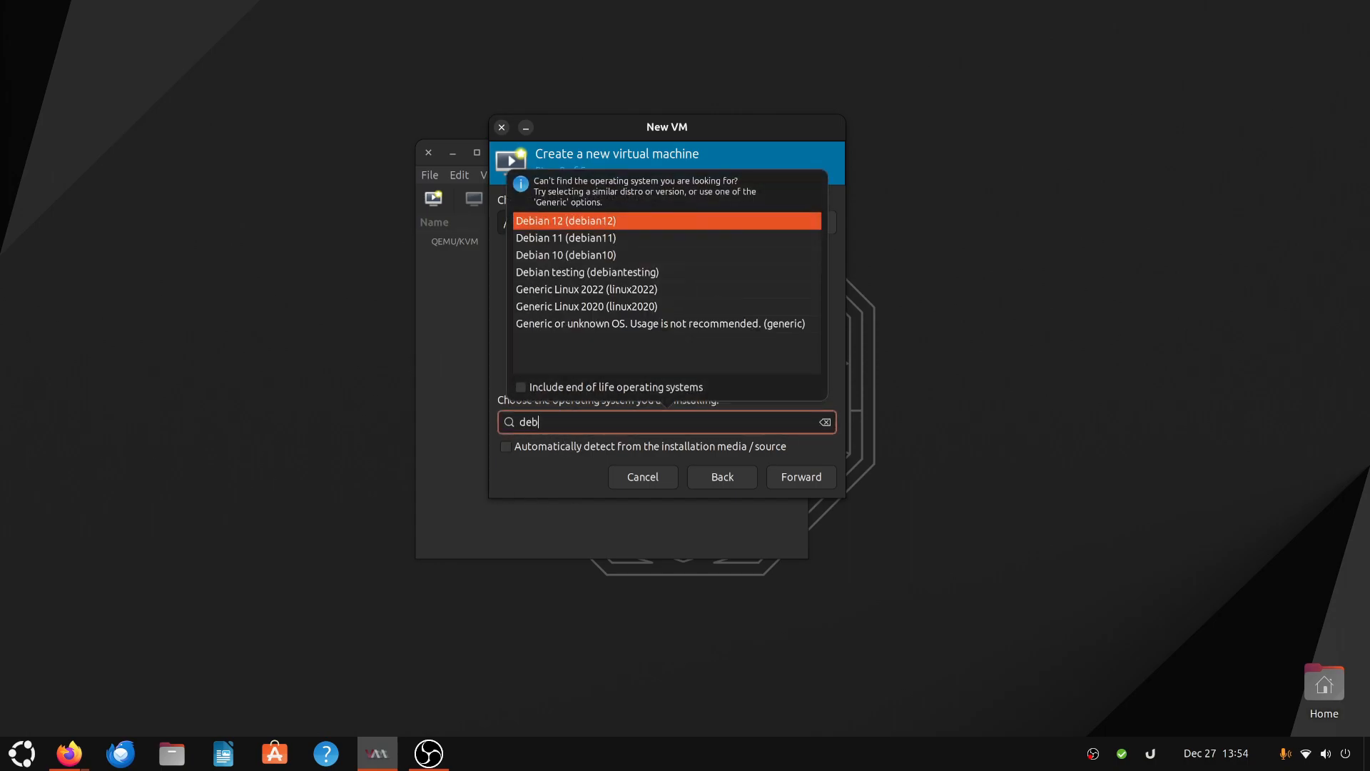
pyautogui.click(599, 221)
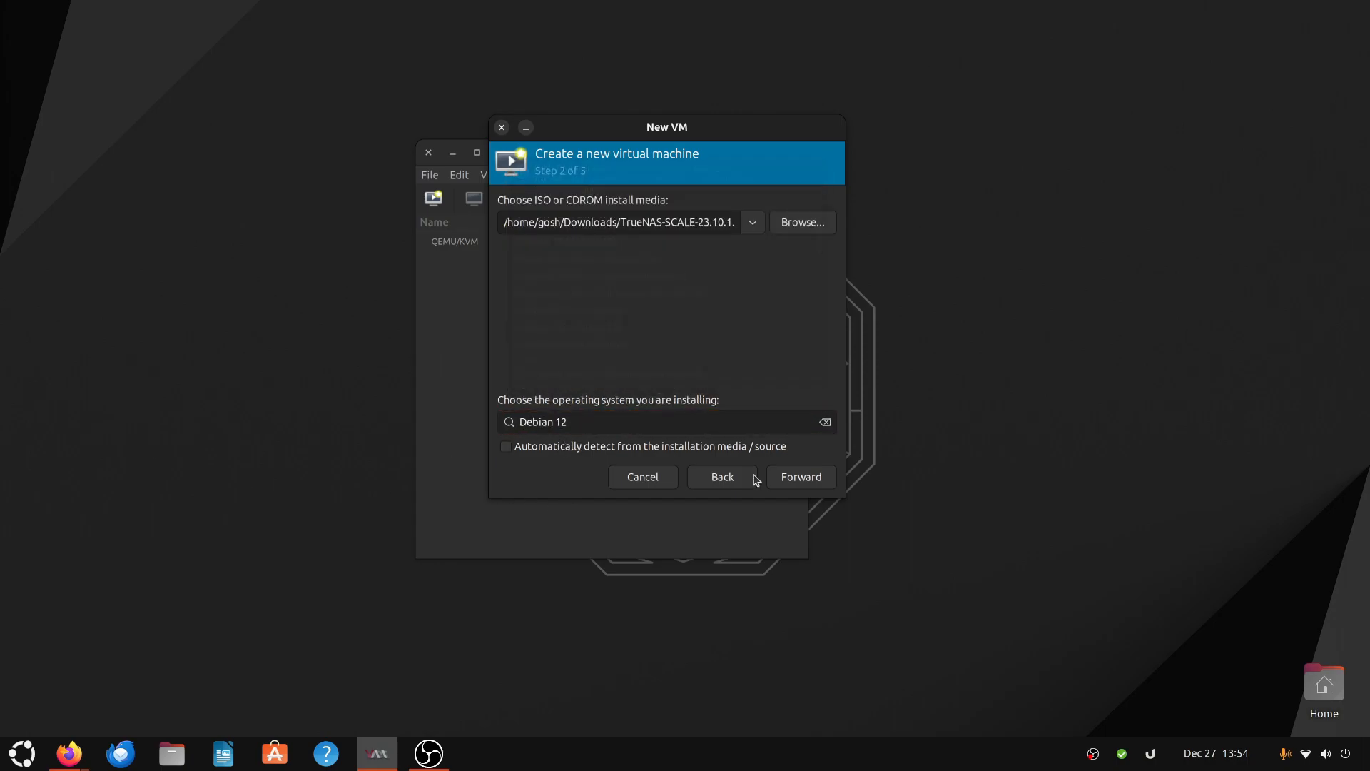
pyautogui.click(800, 484)
# - Set the VM memory to 8199 MiB and CPUs to 8, then continue
pyautogui.doubleClick(581, 228)
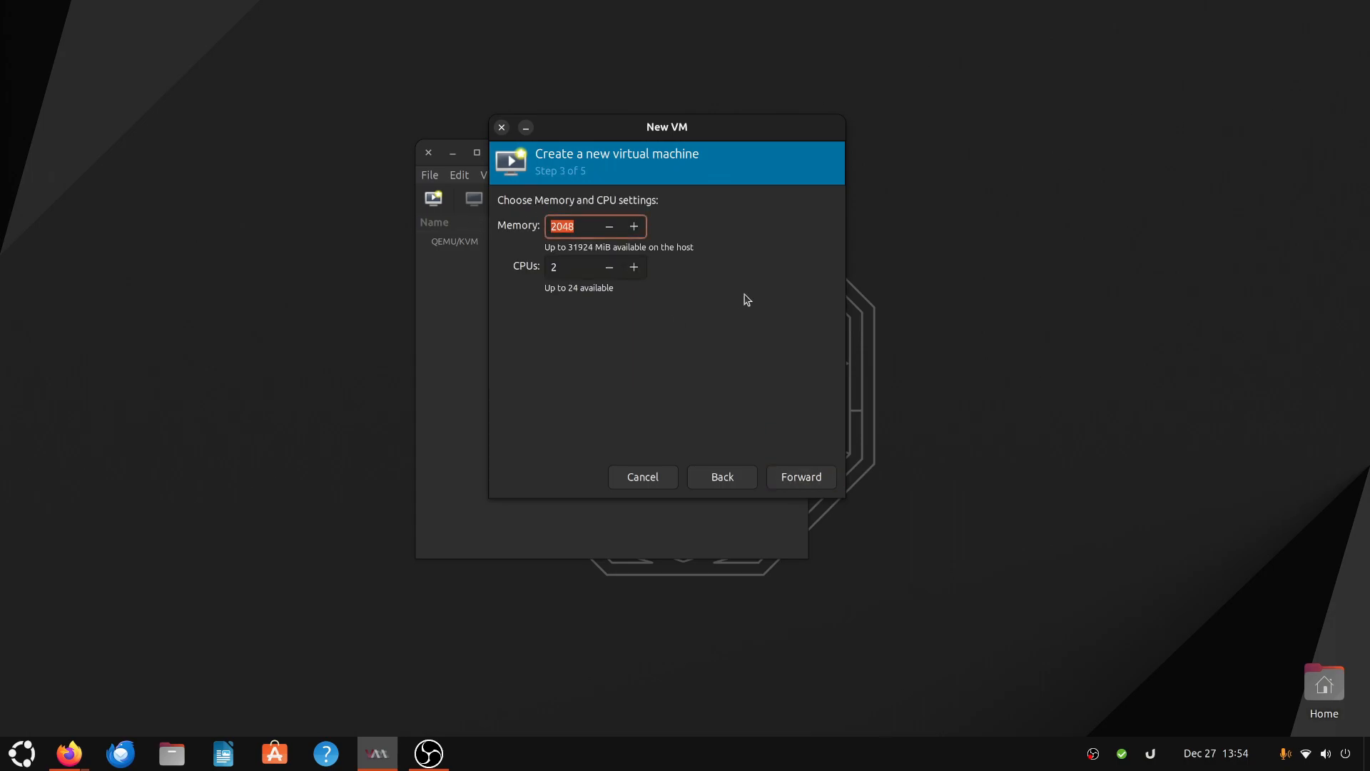
pyautogui.write('8199')
pyautogui.press('Tab')
pyautogui.write('8')
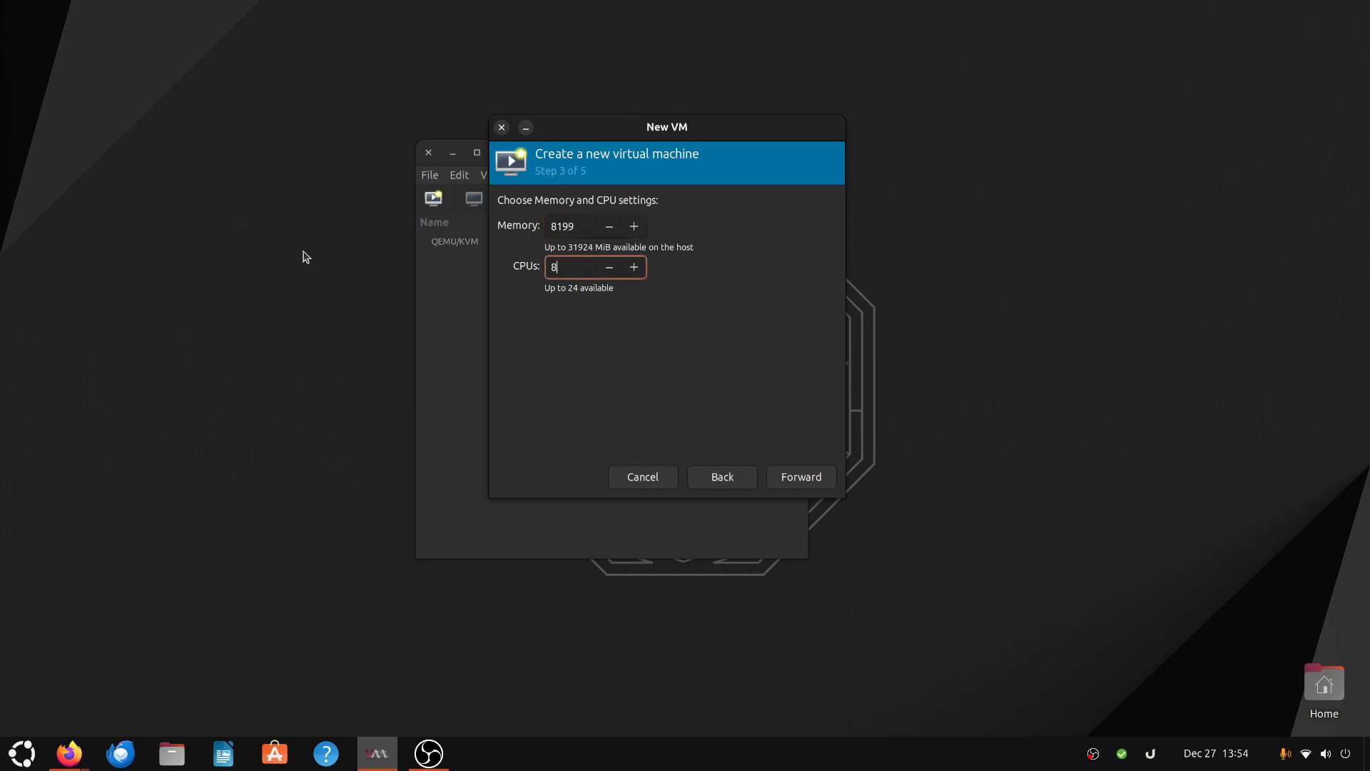
pyautogui.click(790, 478)
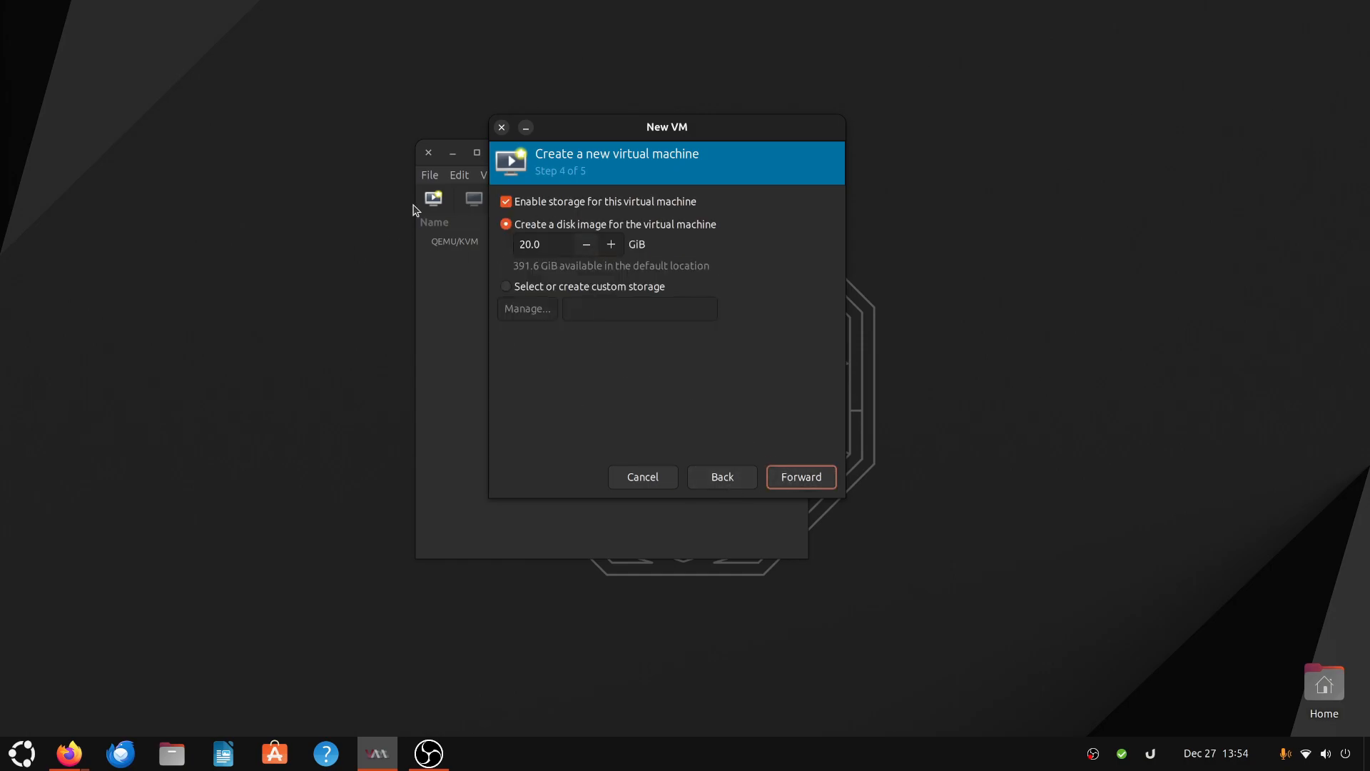
# - Set the disk image size to 100 GiB and continue to the final step
pyautogui.click(547, 244)
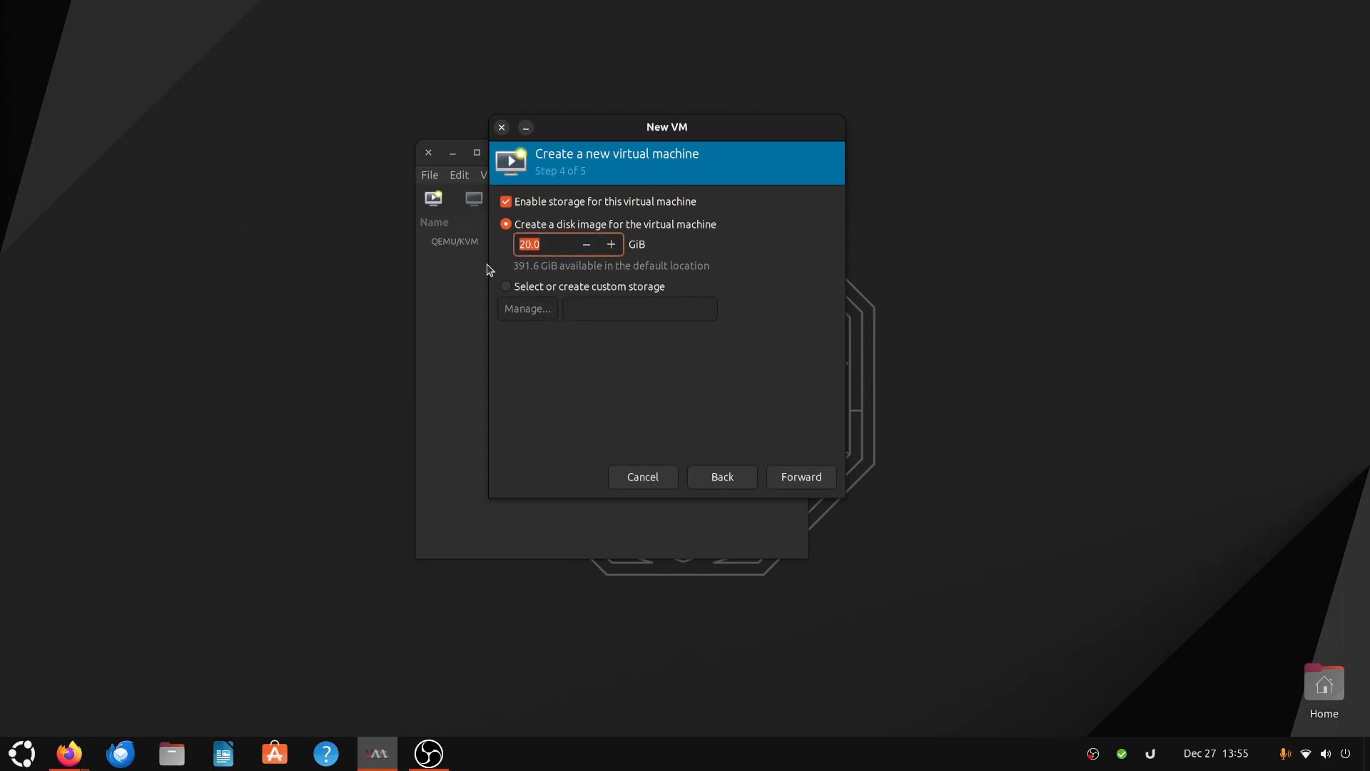
pyautogui.write('100')
pyautogui.click(814, 477)
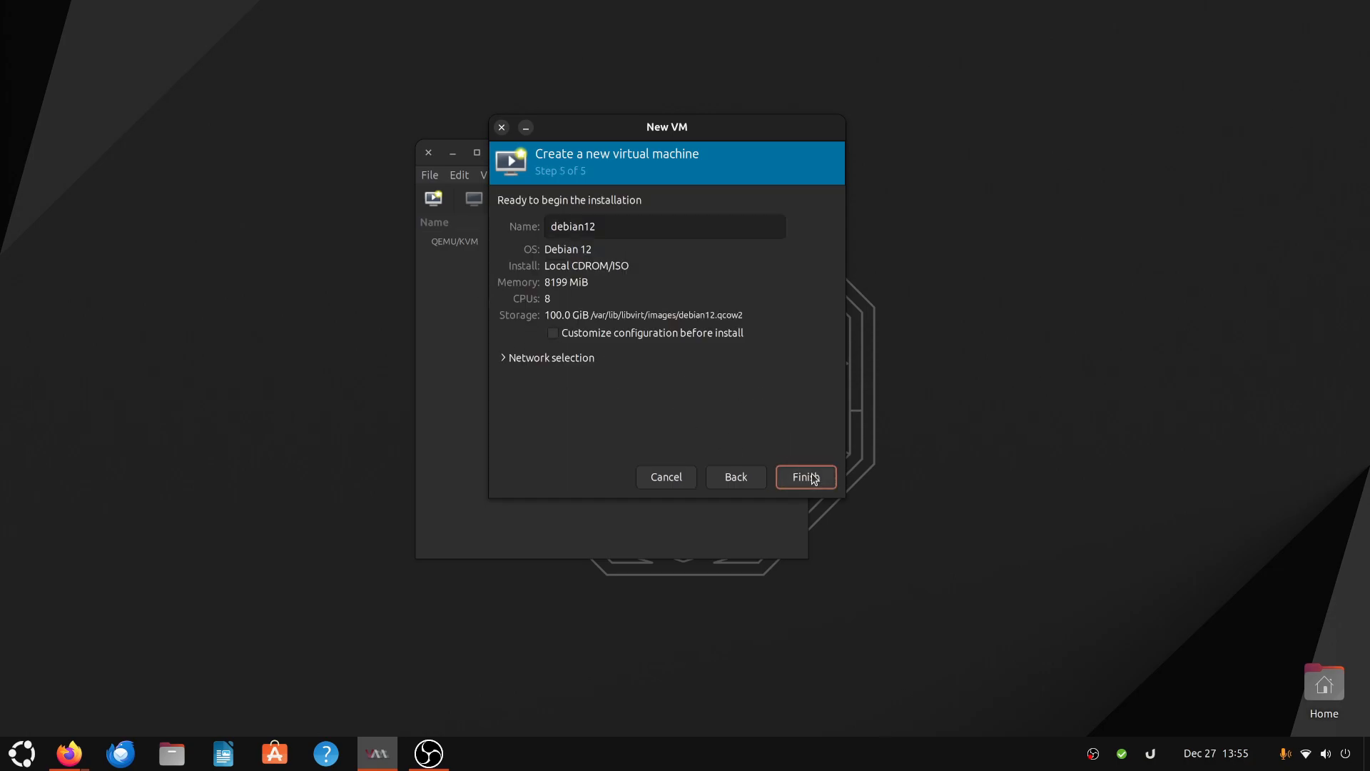
# - Enable customizing the configuration before install
pyautogui.click(528, 359)
pyautogui.click(529, 358)
pyautogui.click(660, 337)
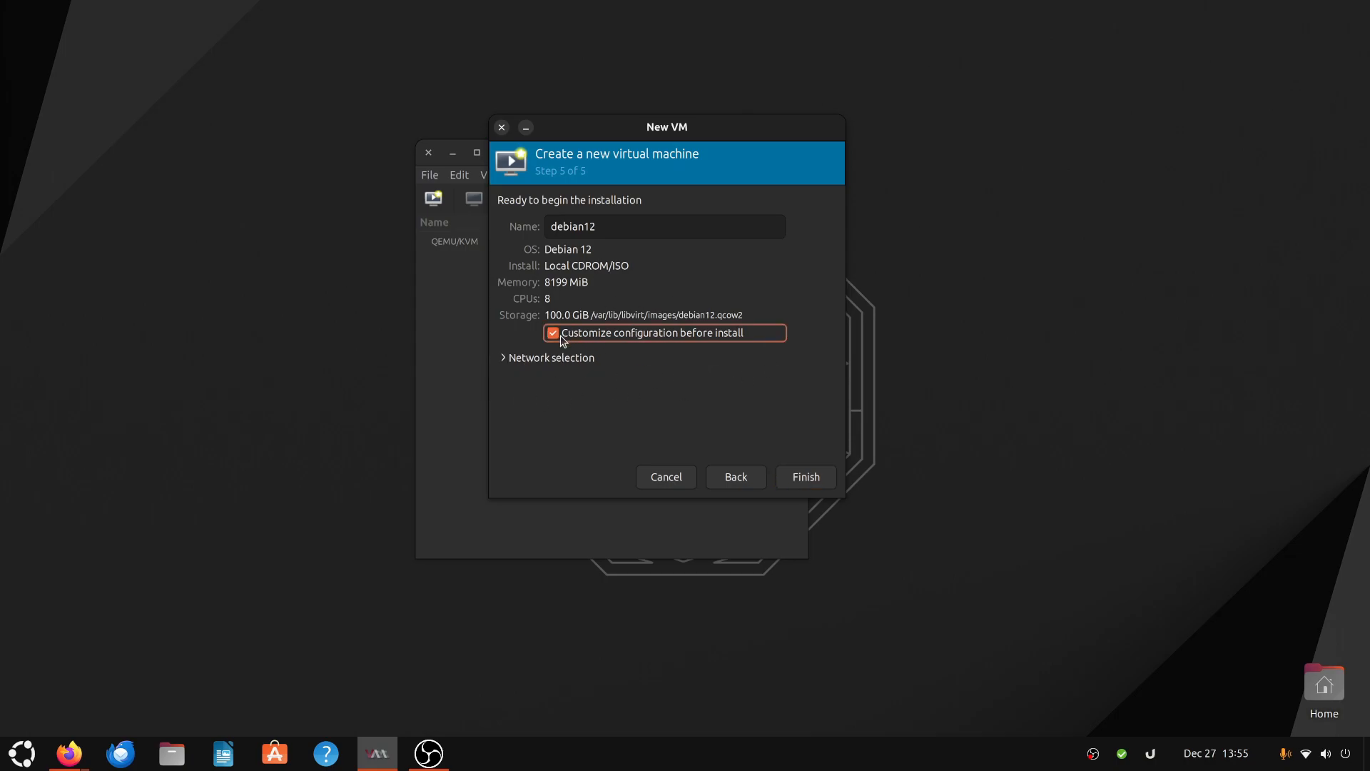
# - Name the virtual machine TruNas and finish, agreeing to start the default virtual network
pyautogui.doubleClick(629, 228)
pyautogui.write('T')
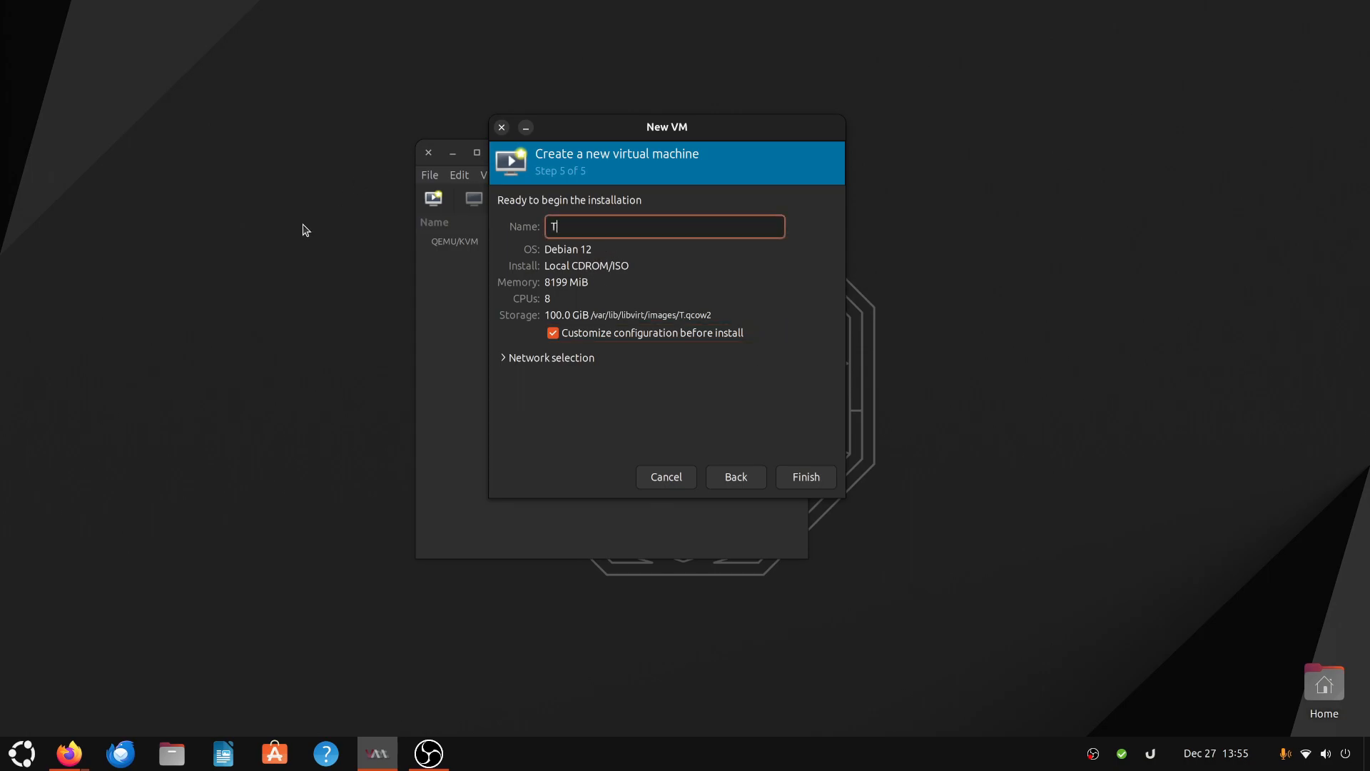
pyautogui.write('ruNas')
pyautogui.click(804, 485)
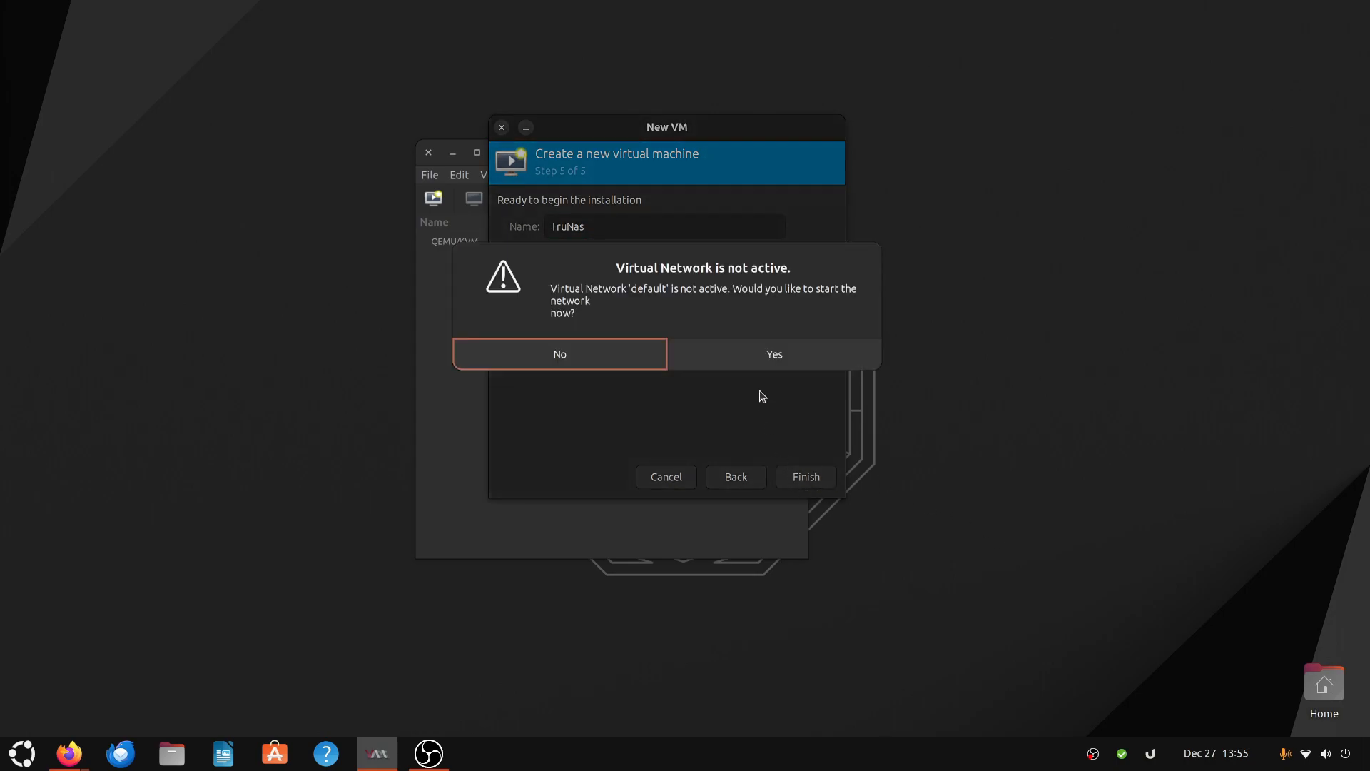
pyautogui.click(786, 349)
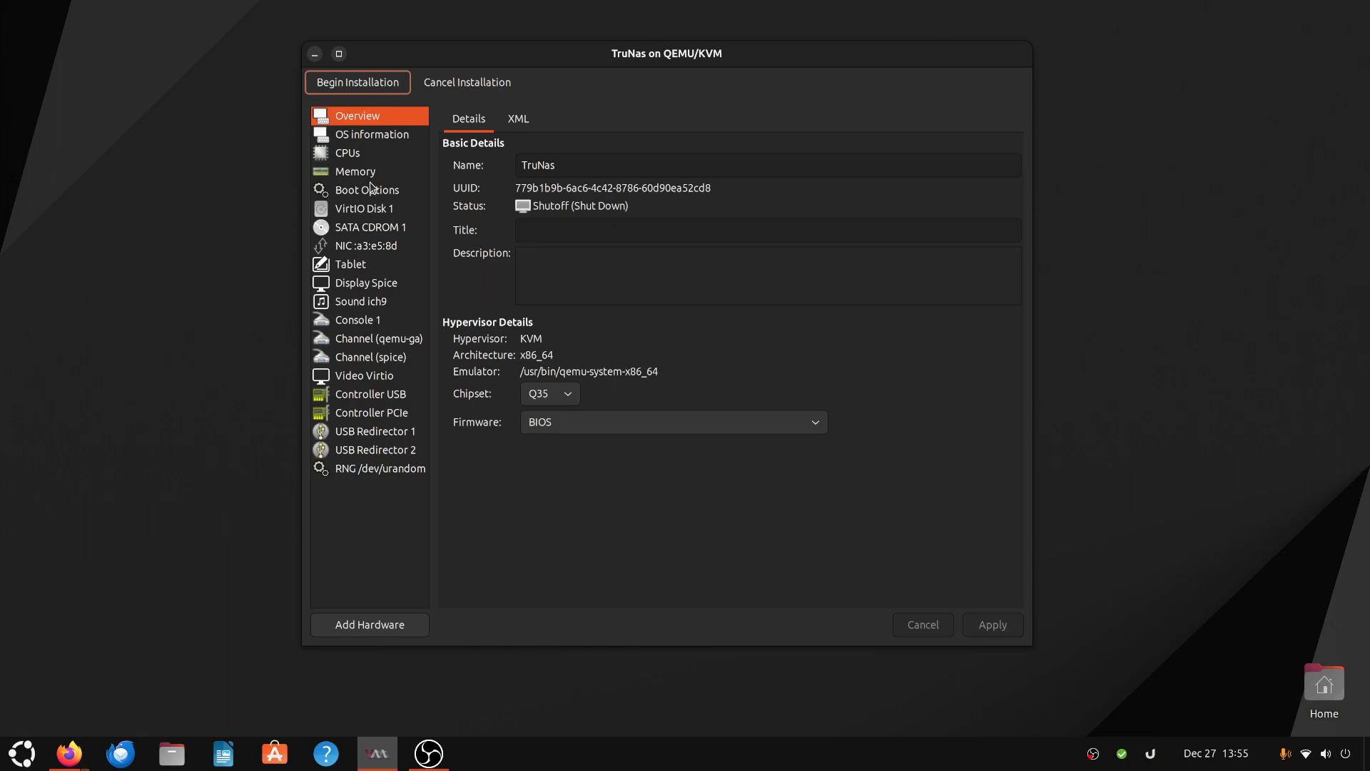
# - Add a second VirtIO storage disk of 200 GiB to the virtual machine's hardware
pyautogui.click(353, 214)
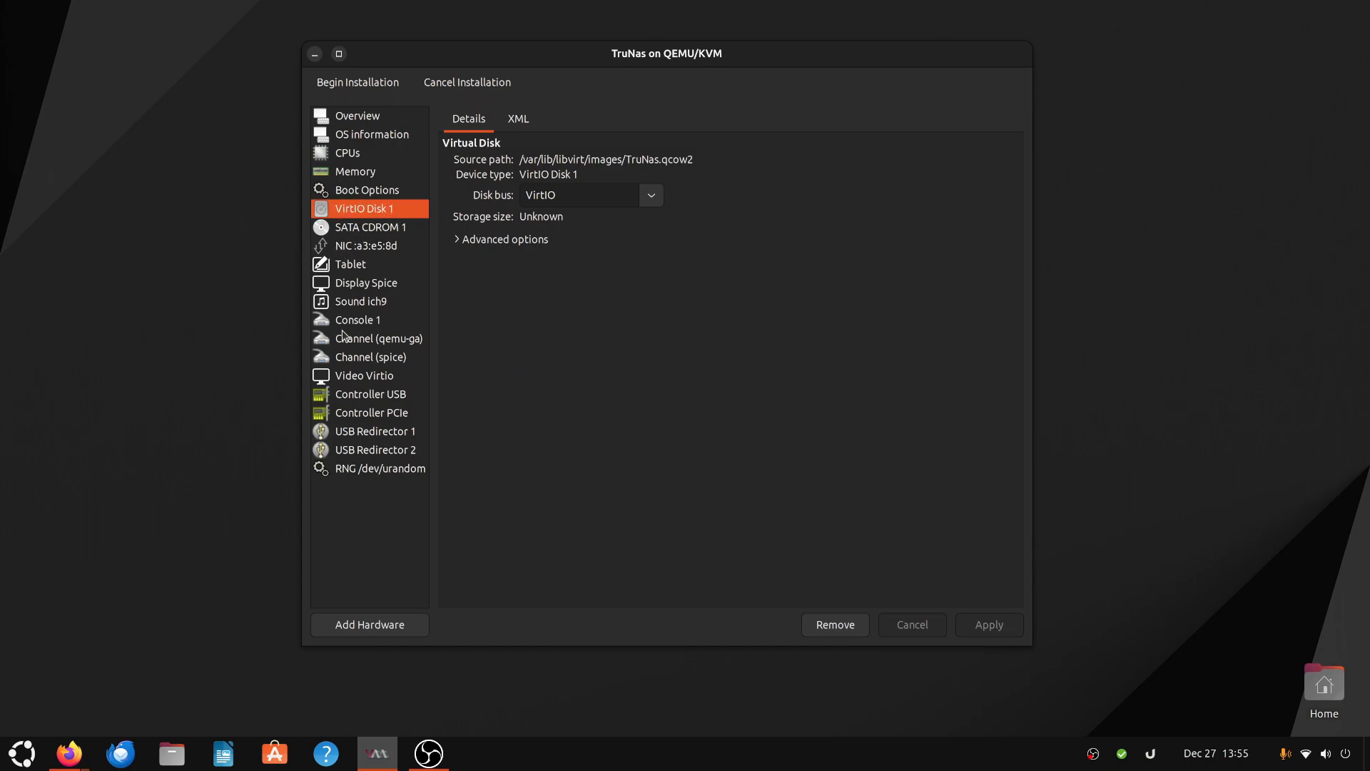
pyautogui.click(366, 627)
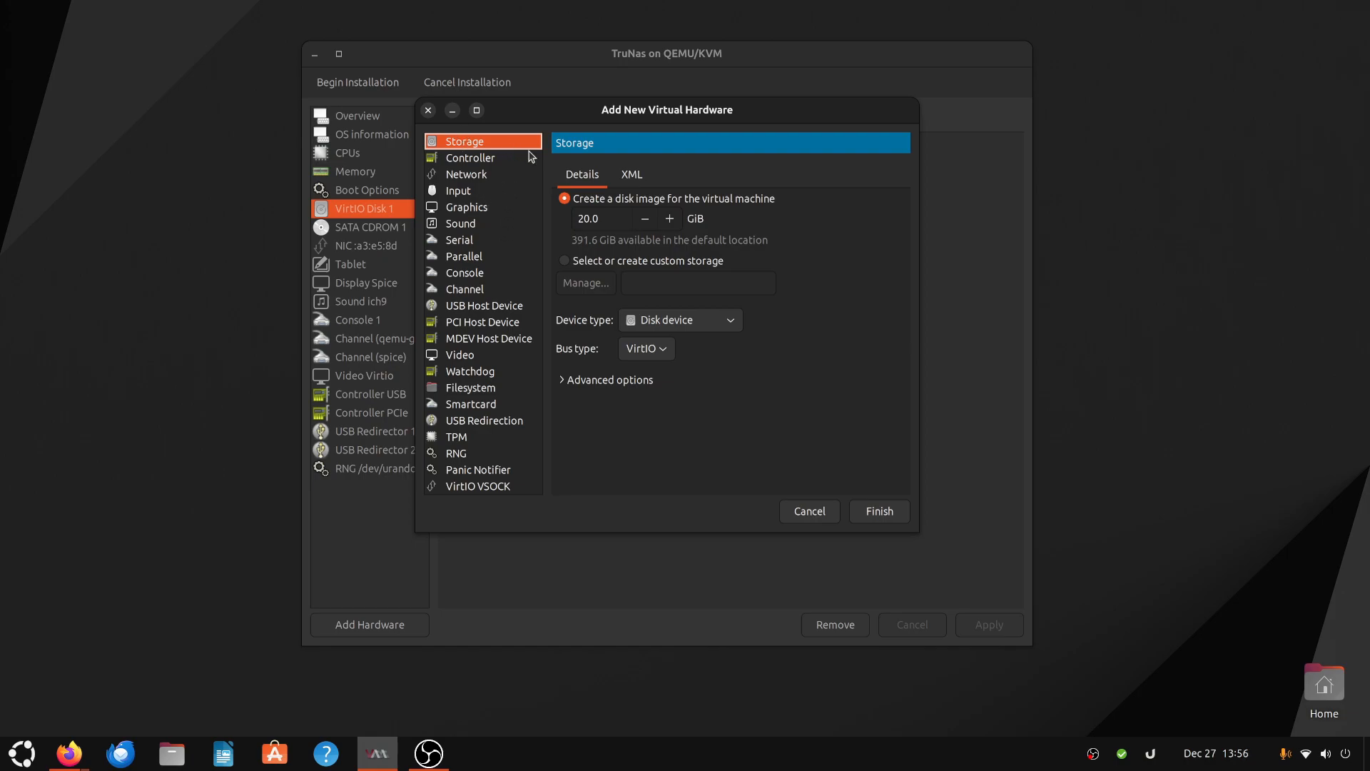
pyautogui.doubleClick(603, 223)
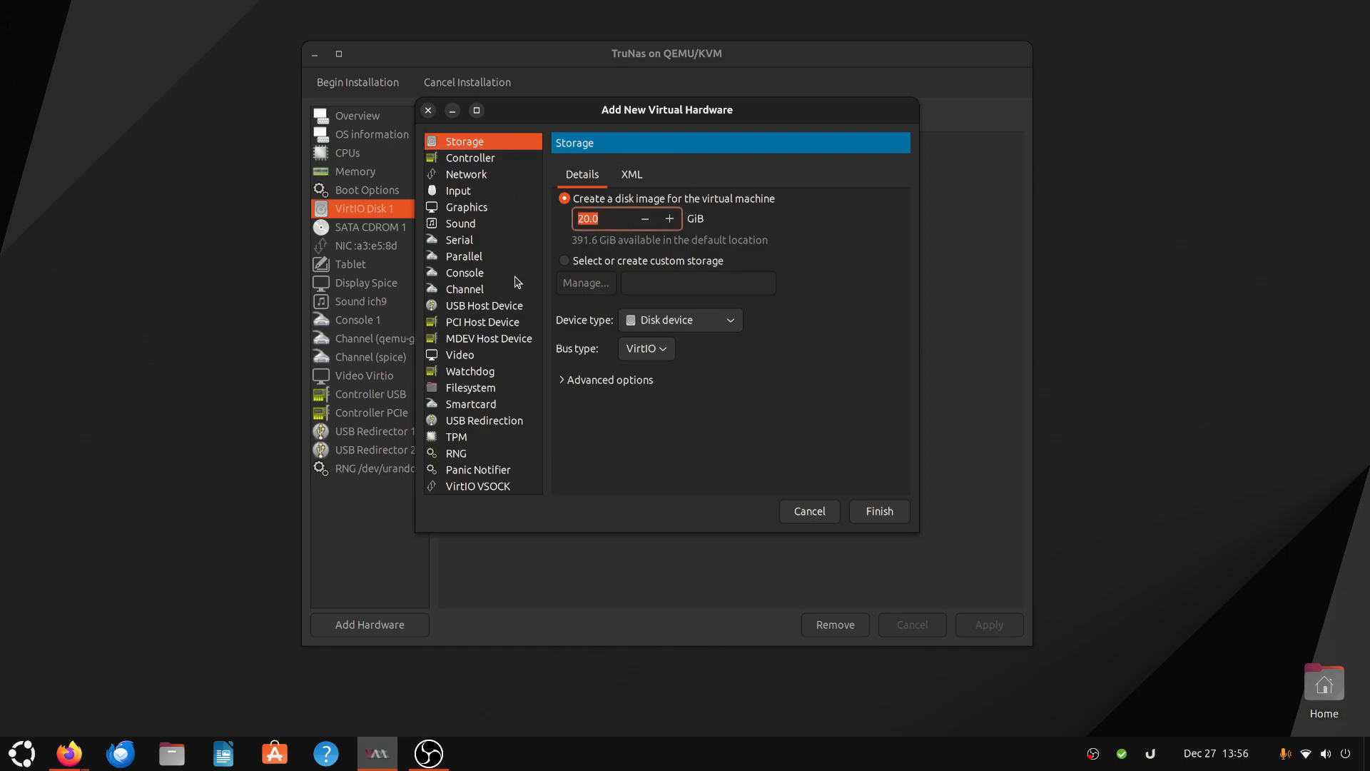
pyautogui.write('20')
pyautogui.click(880, 511)
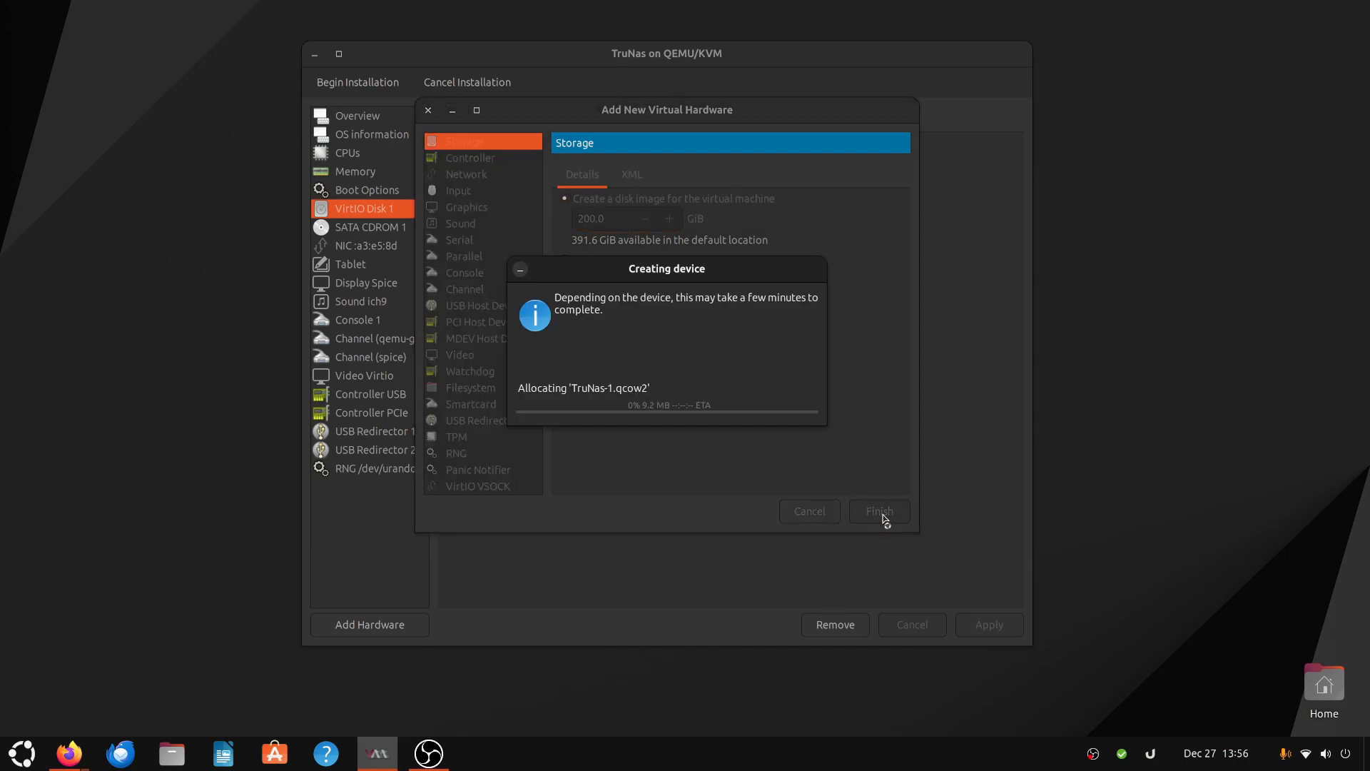
# - Begin the installation and boot the Start TrueNAS SCALE Installation entry
pyautogui.click(362, 89)
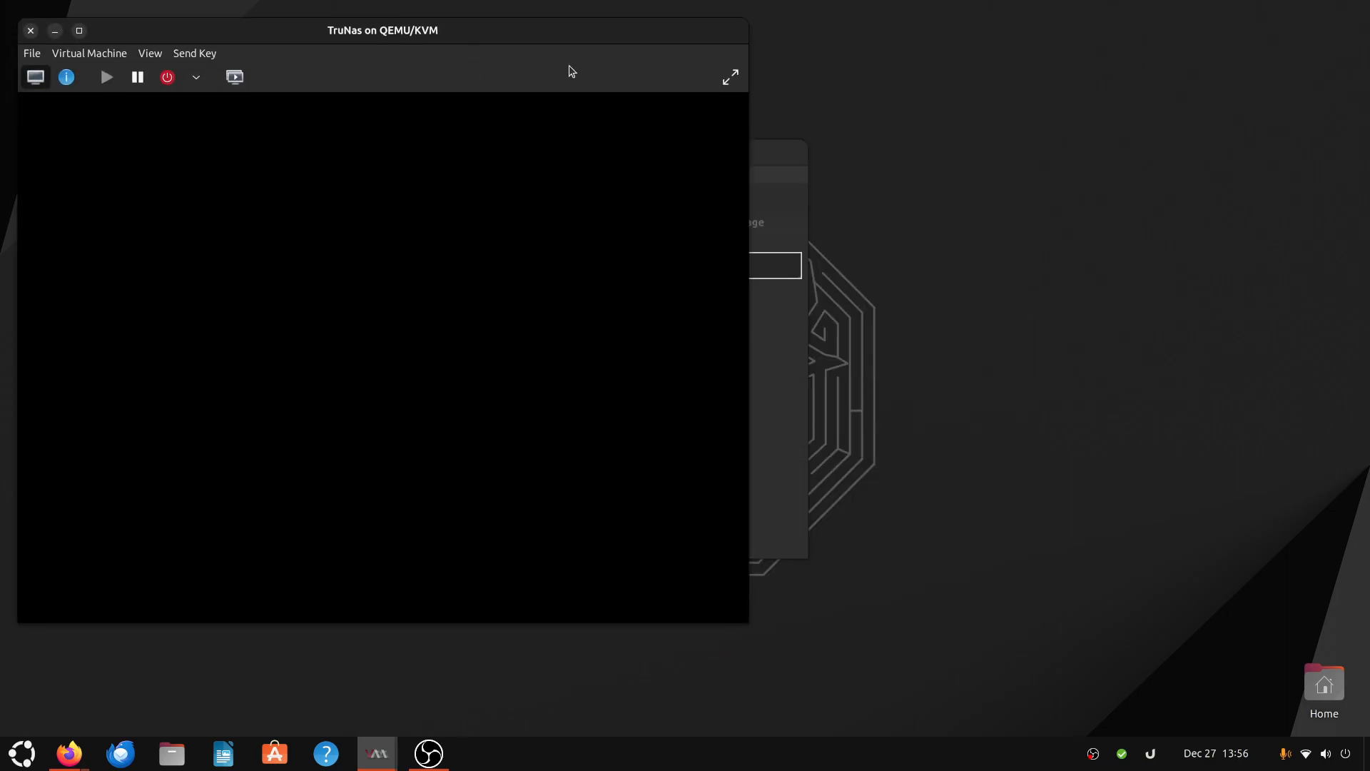
pyautogui.click(730, 76)
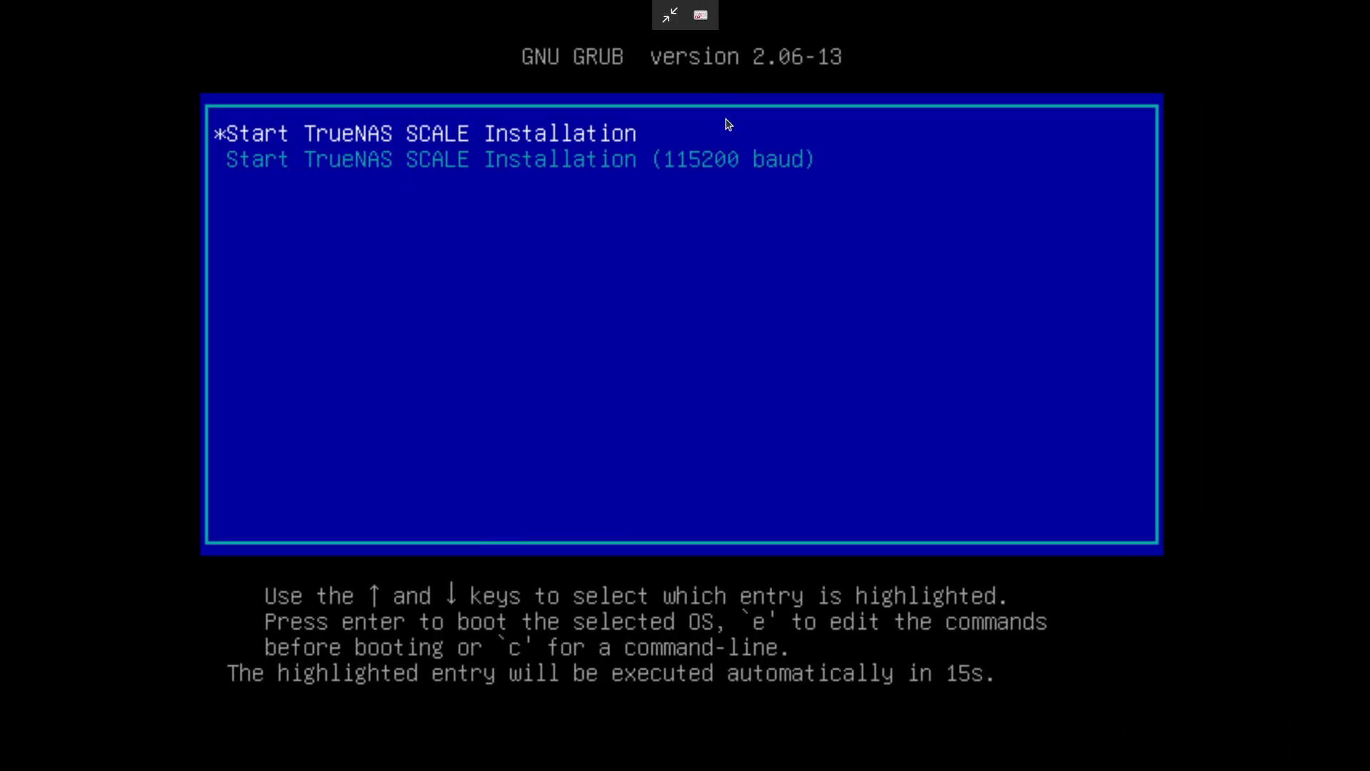
pyautogui.press('Return')
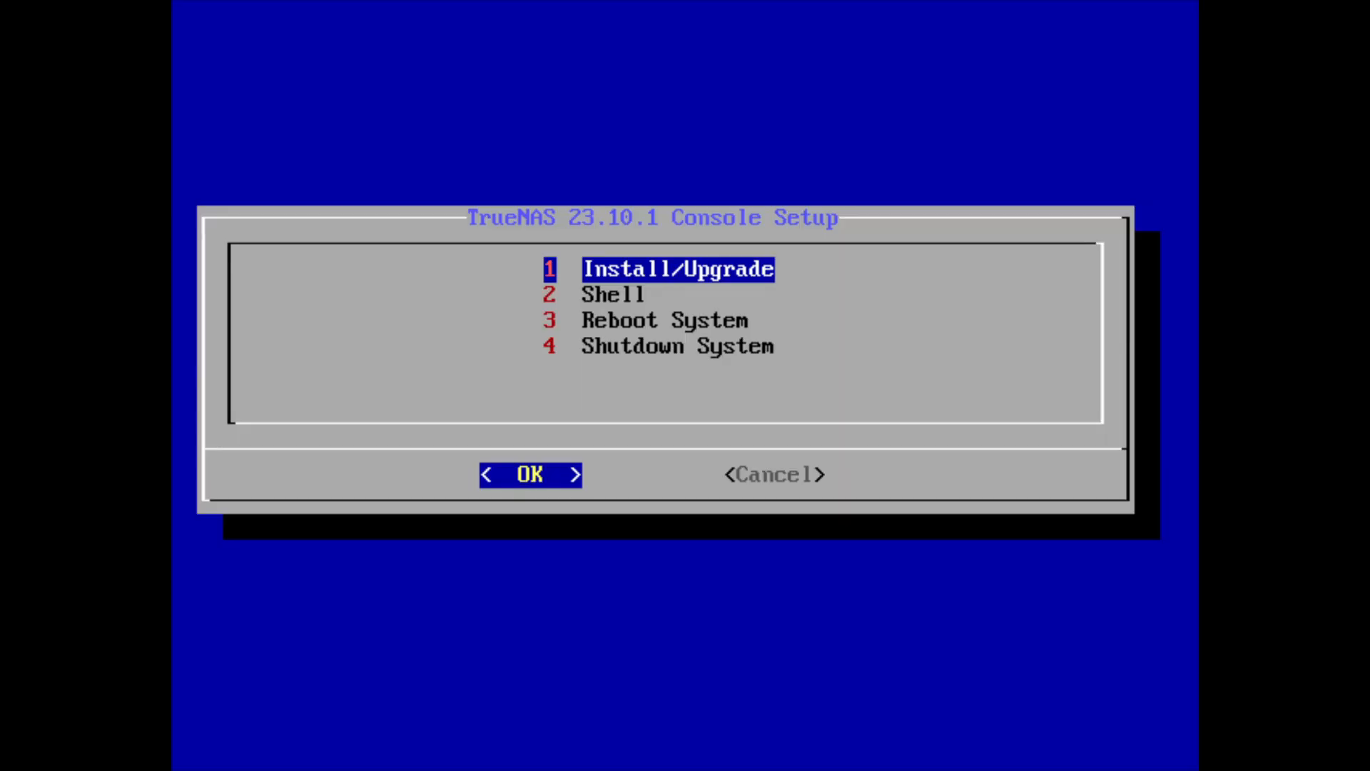
# - Choose Install/Upgrade in the TrueNAS console setup
pyautogui.press('Down')
pyautogui.press('Up')
pyautogui.press('Return')
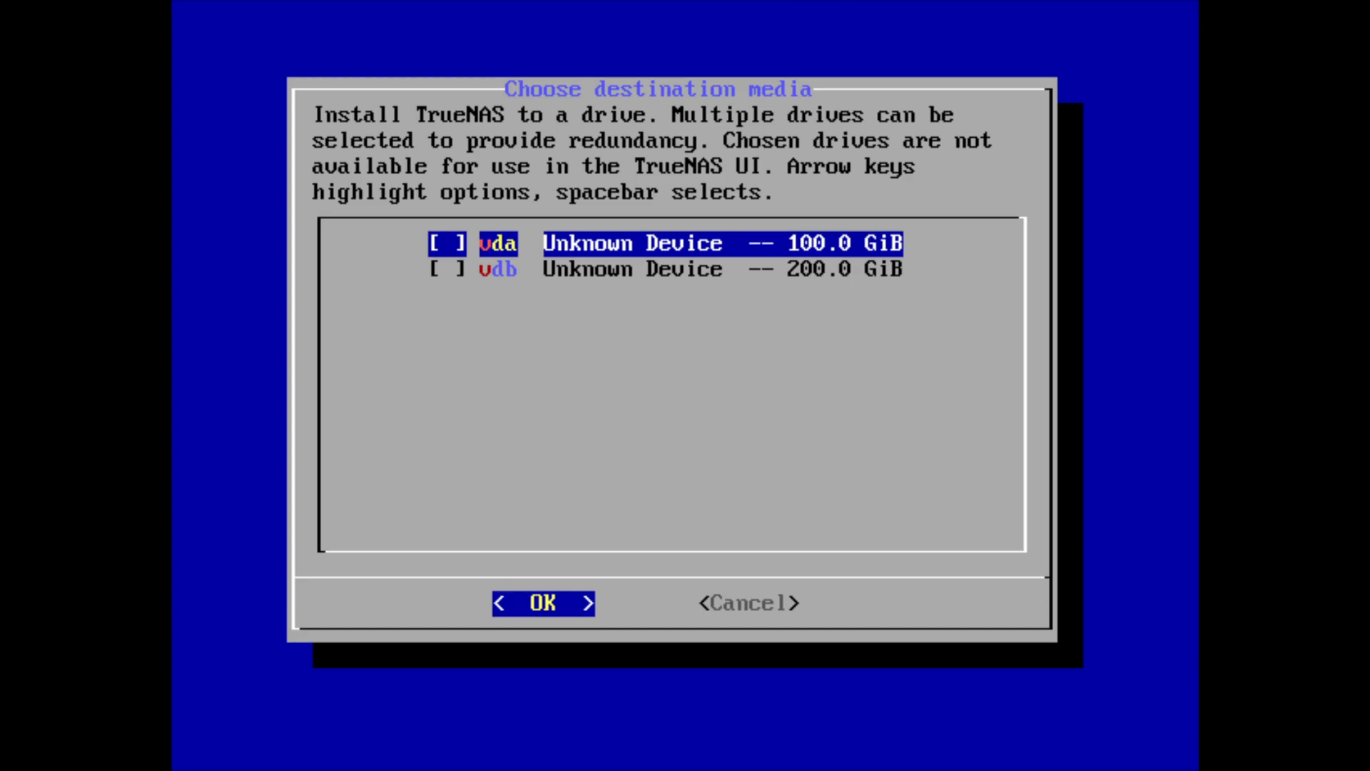
# - Select the 100 GiB vda drive as destination media and confirm proceeding with the installation
pyautogui.press('space')
pyautogui.press('Return')
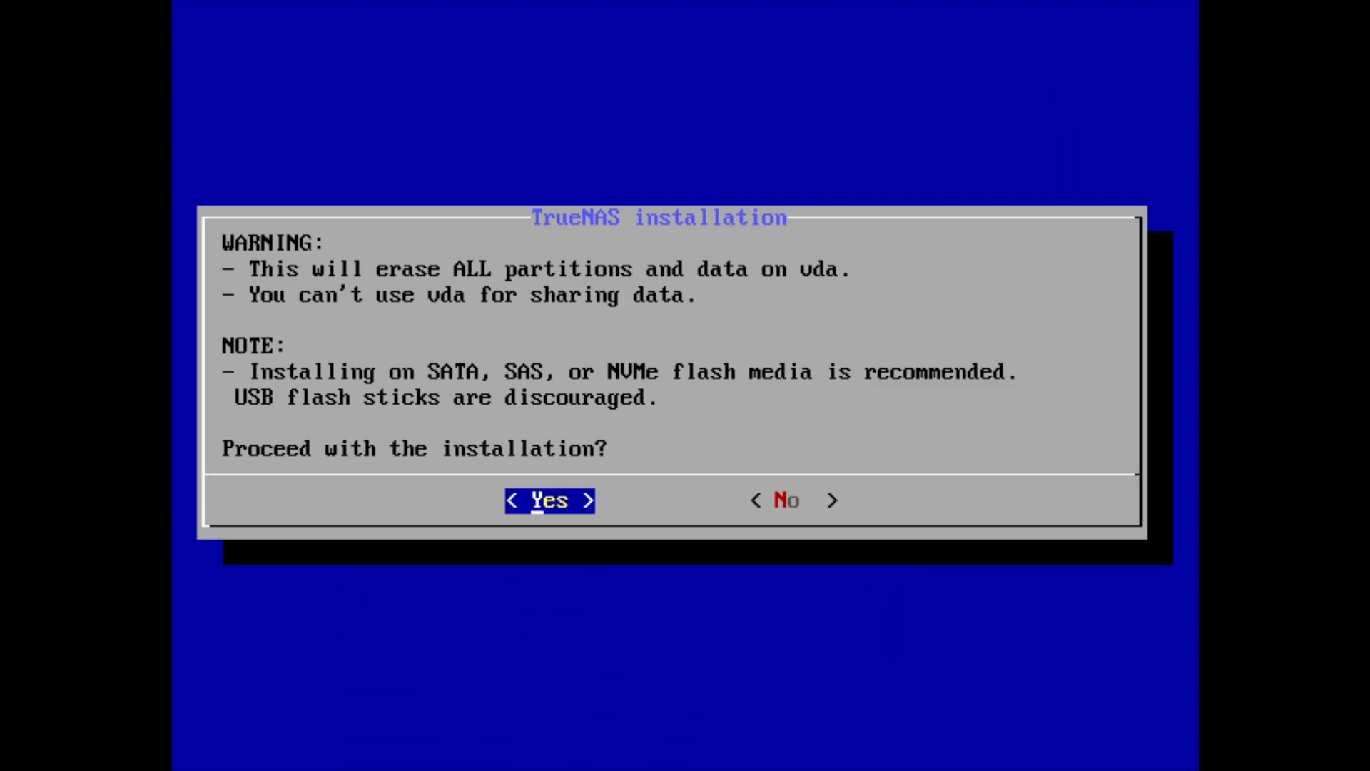
pyautogui.press('Return')
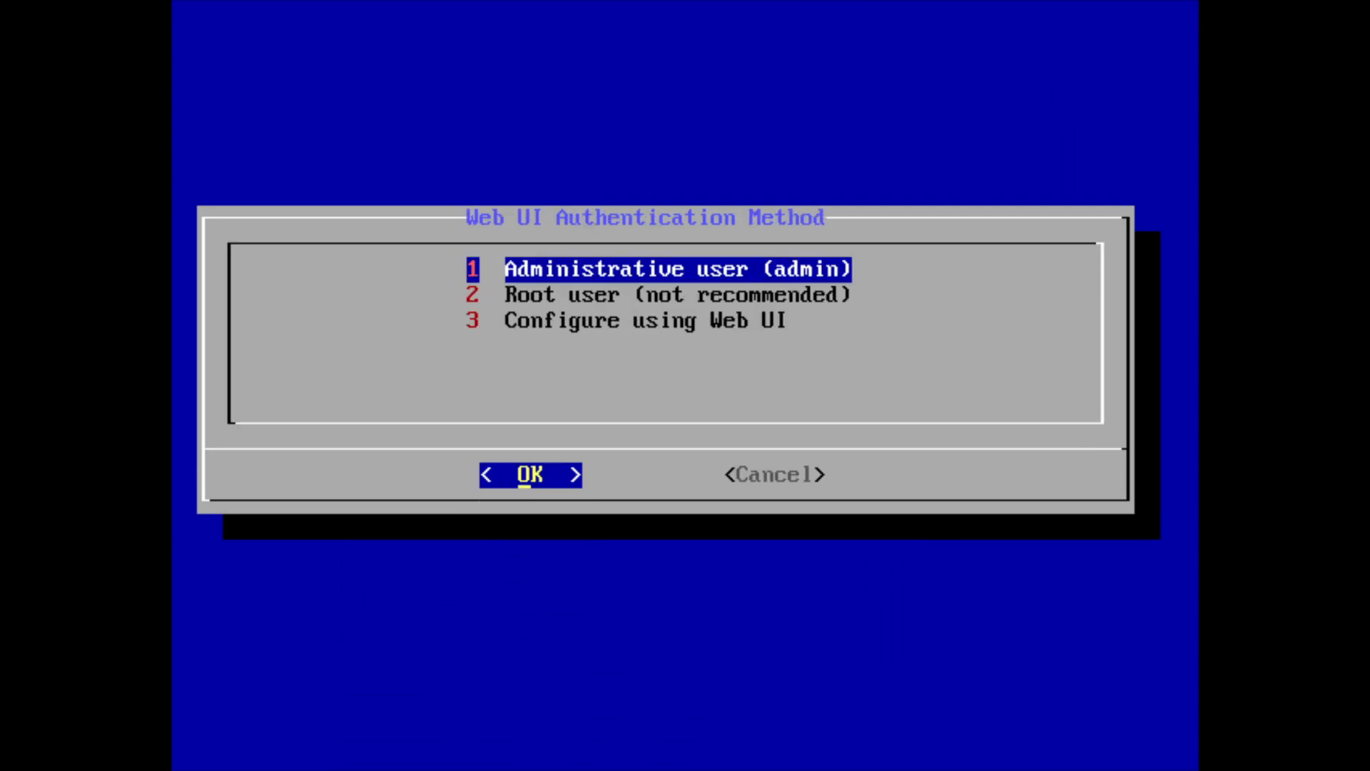
# - Choose the Administrative user (admin) authentication method and enter and confirm the admin password
pyautogui.press('Return')
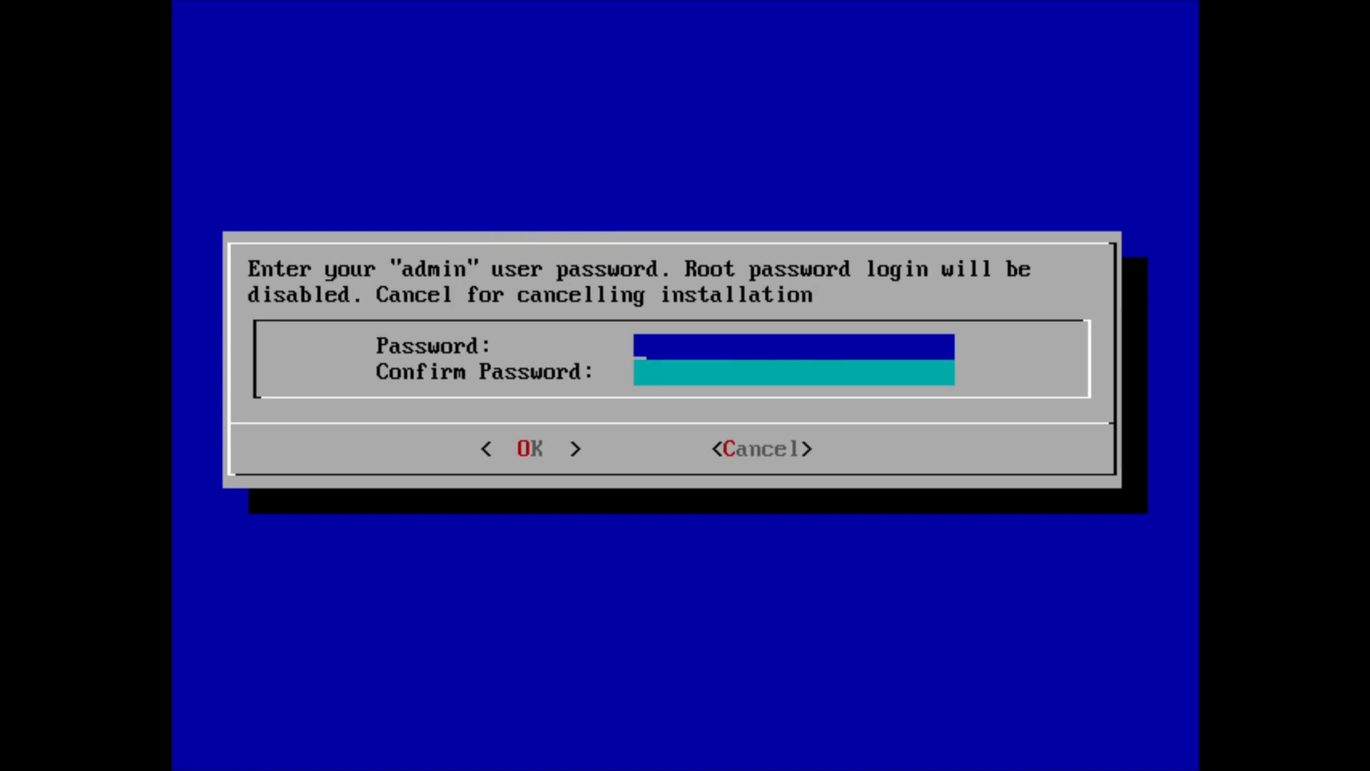
pyautogui.write('****')
pyautogui.press('Tab')
pyautogui.write('****')
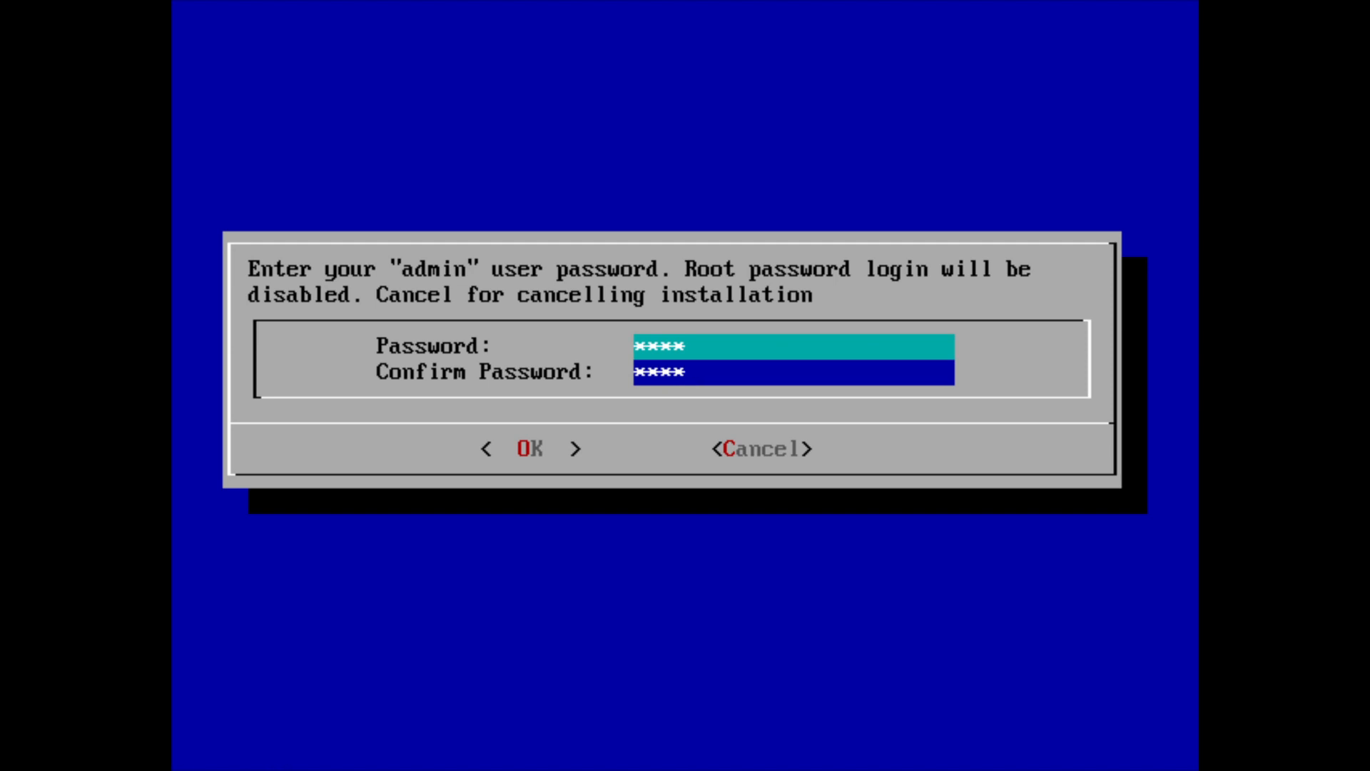
pyautogui.press('Return')
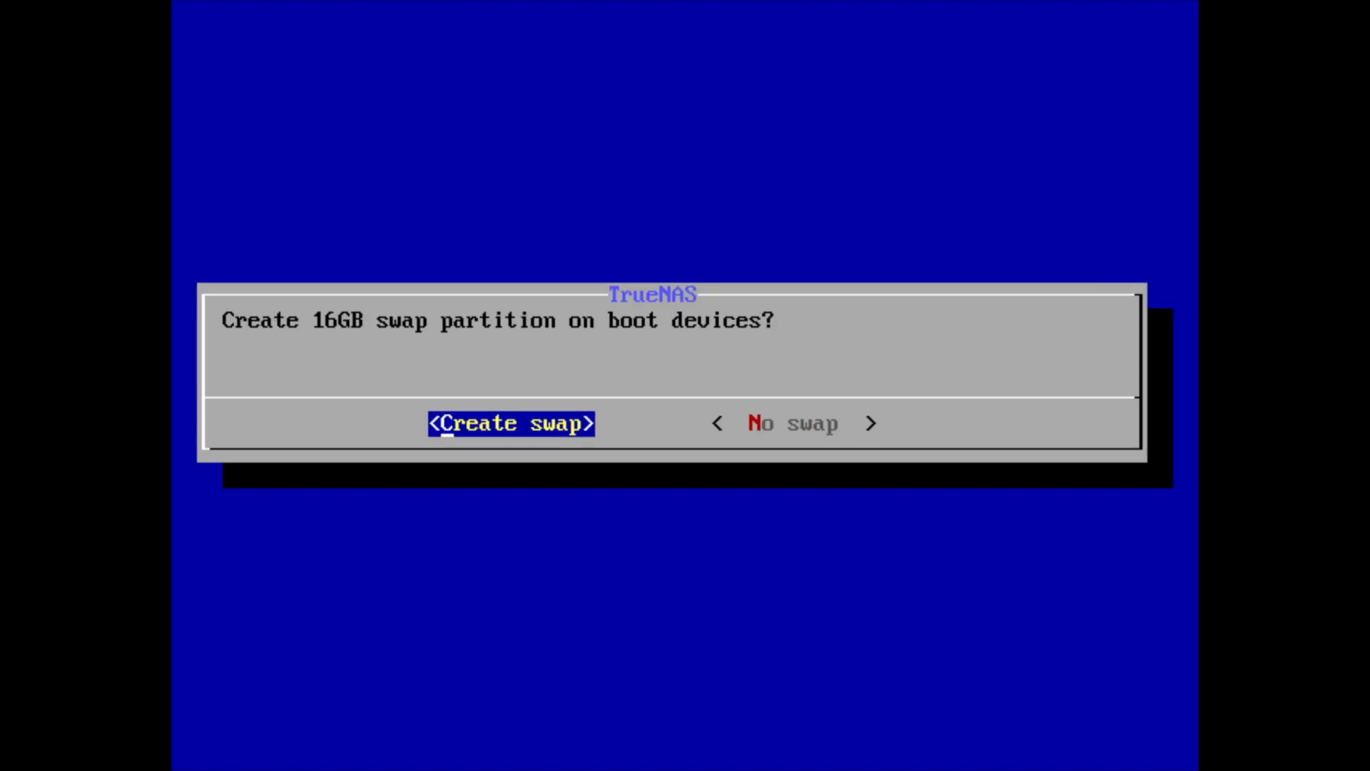
# - Create the 16GB swap partition and decline EFI boot
pyautogui.press('Return')
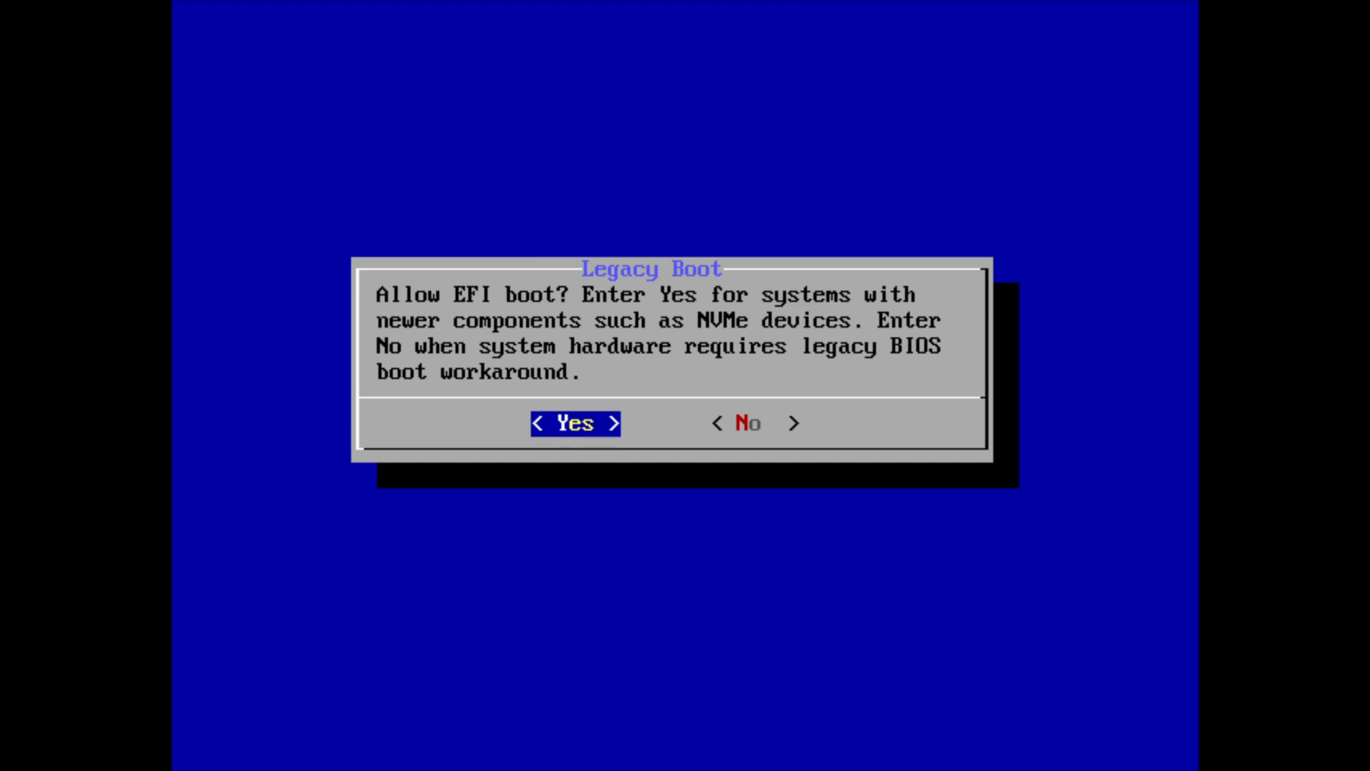
pyautogui.press('Right')
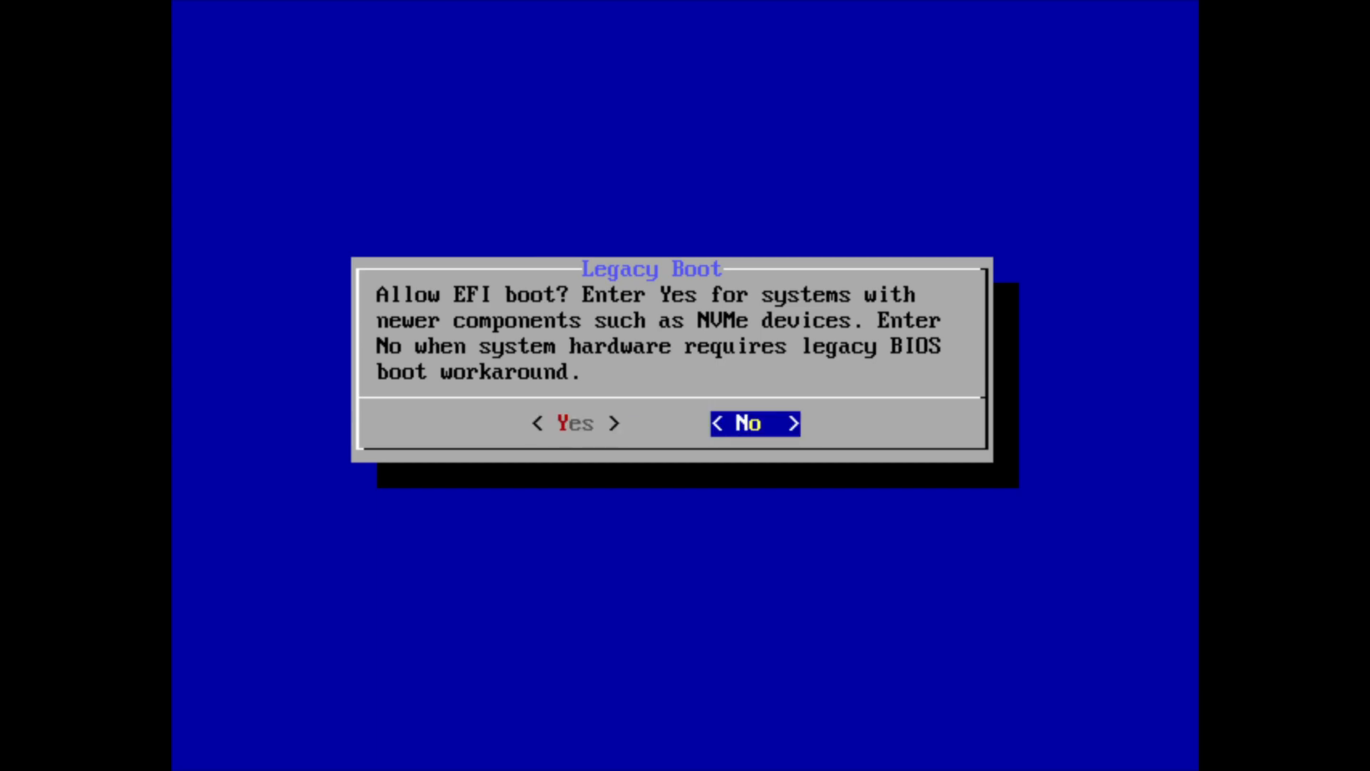
pyautogui.press('Return')
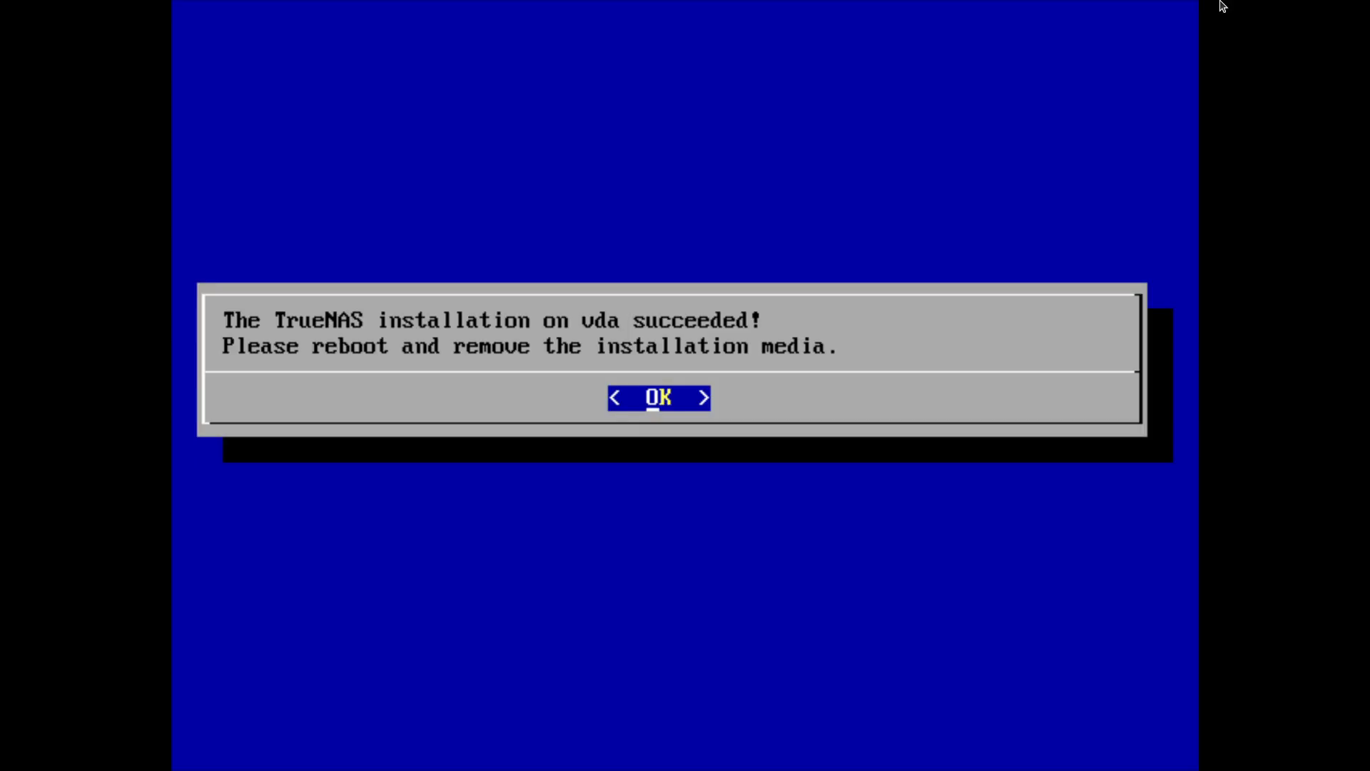
# - Acknowledge the successful installation and reboot the system from the console setup
pyautogui.press('Return')
pyautogui.press('Down')
pyautogui.press('Down')
pyautogui.press('Return')
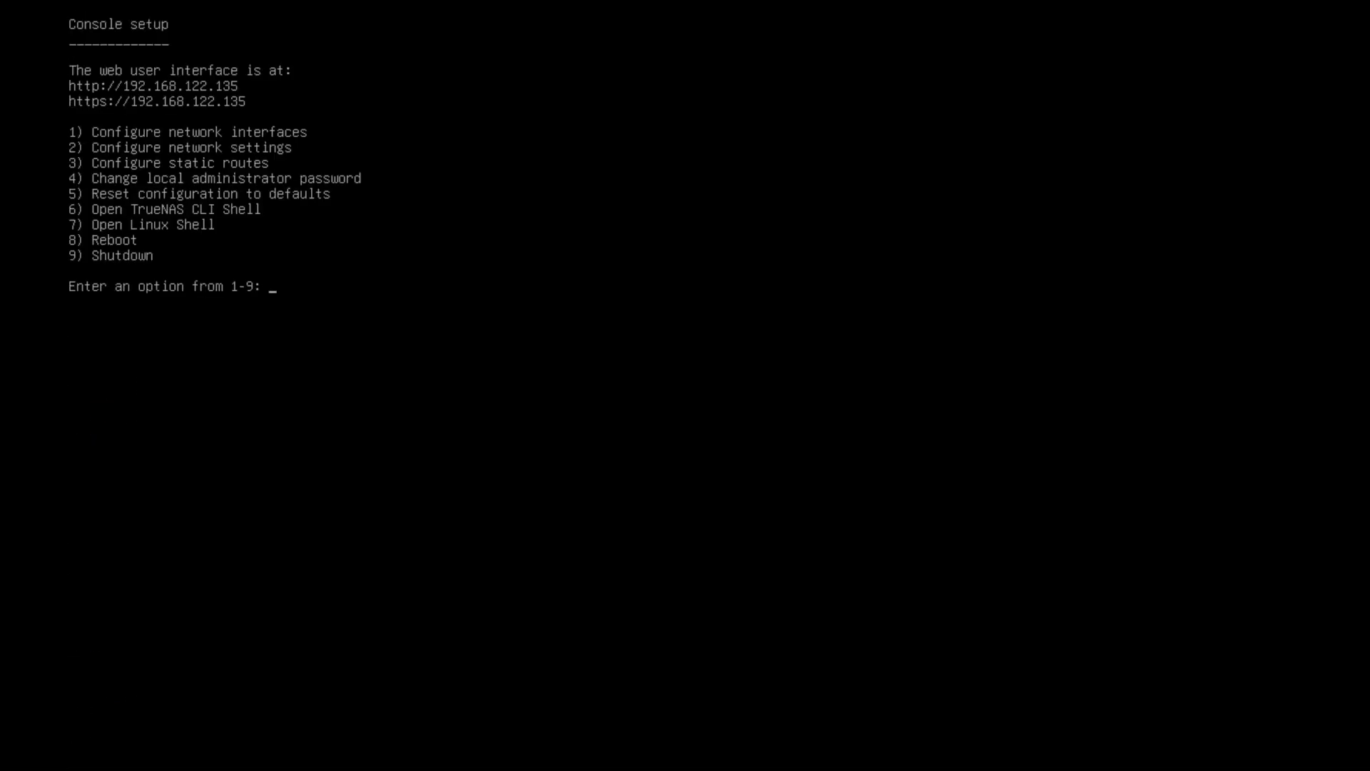
# - Exit the VM console's full screen and open 192.168.122.135 in the browser
pyautogui.moveTo(685, 1)
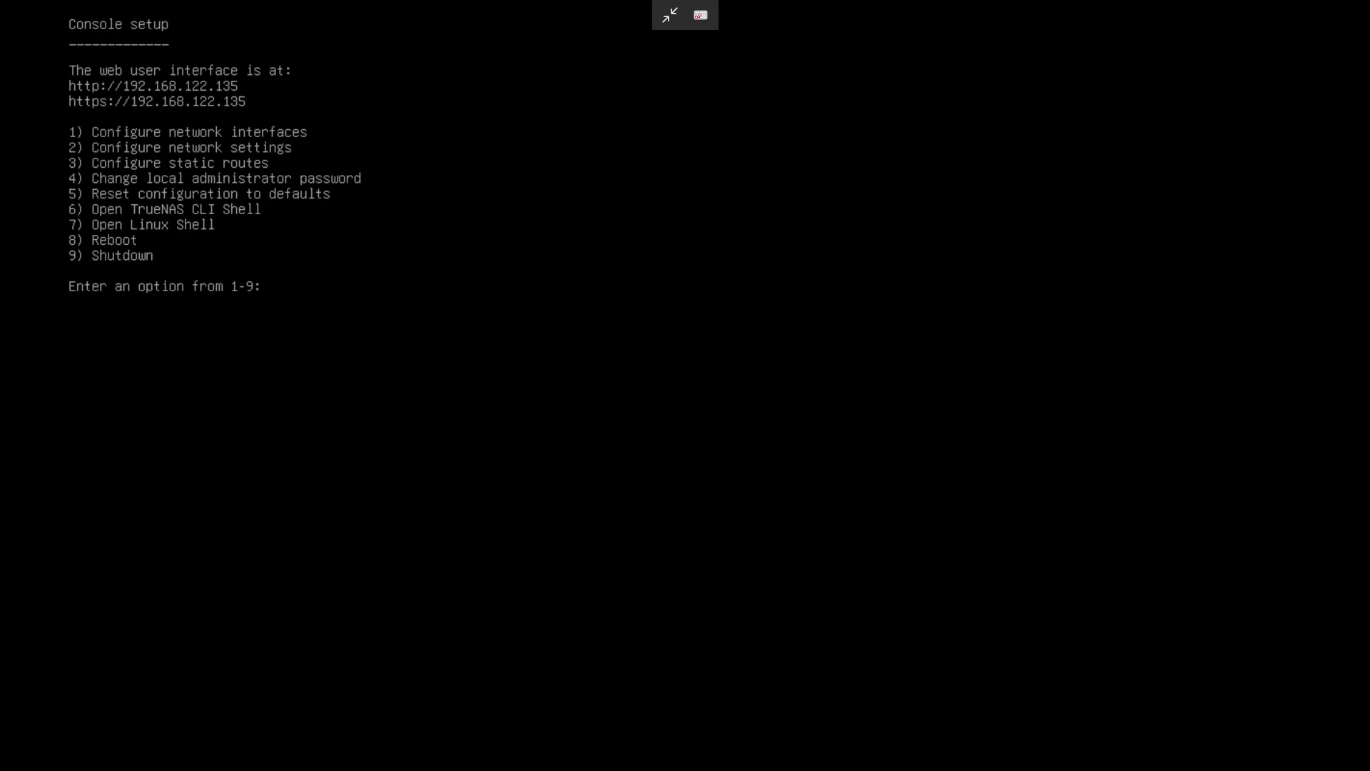
pyautogui.click(670, 15)
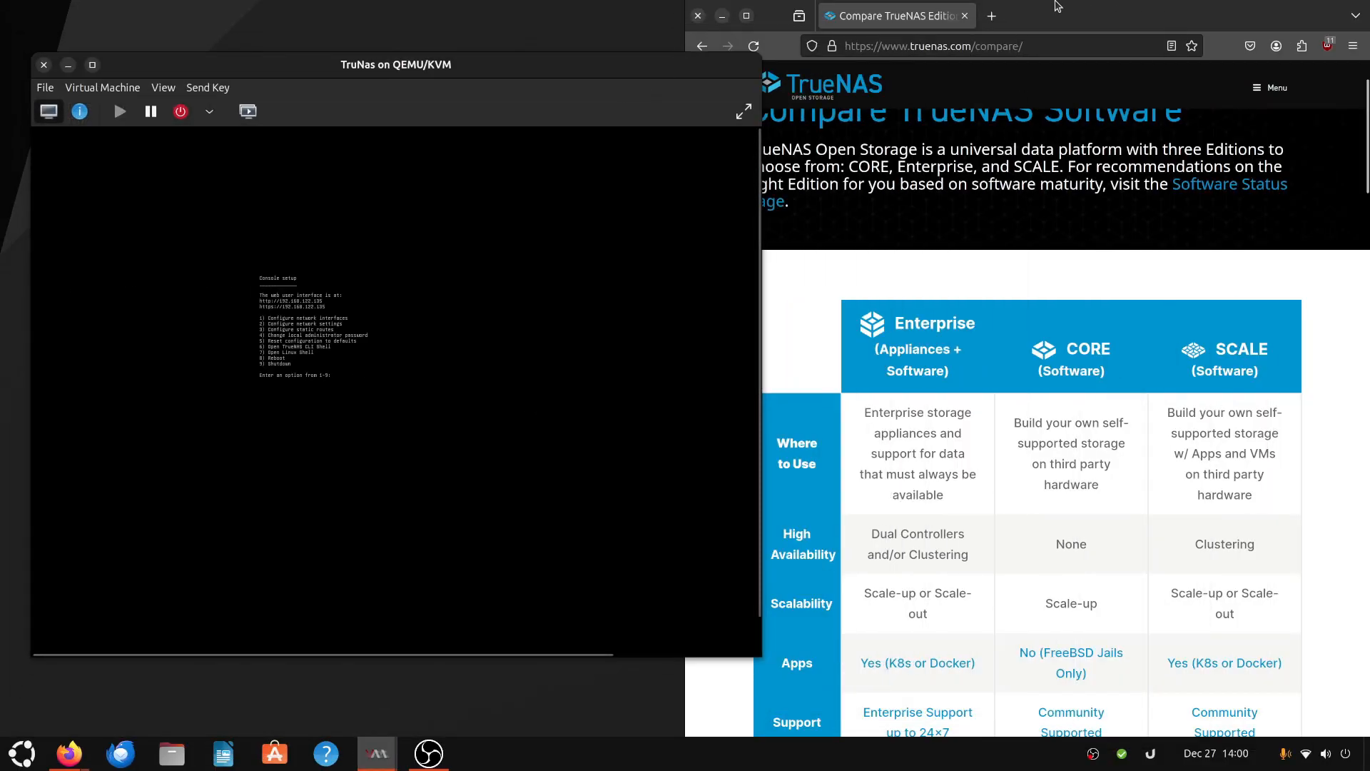
pyautogui.click(950, 47)
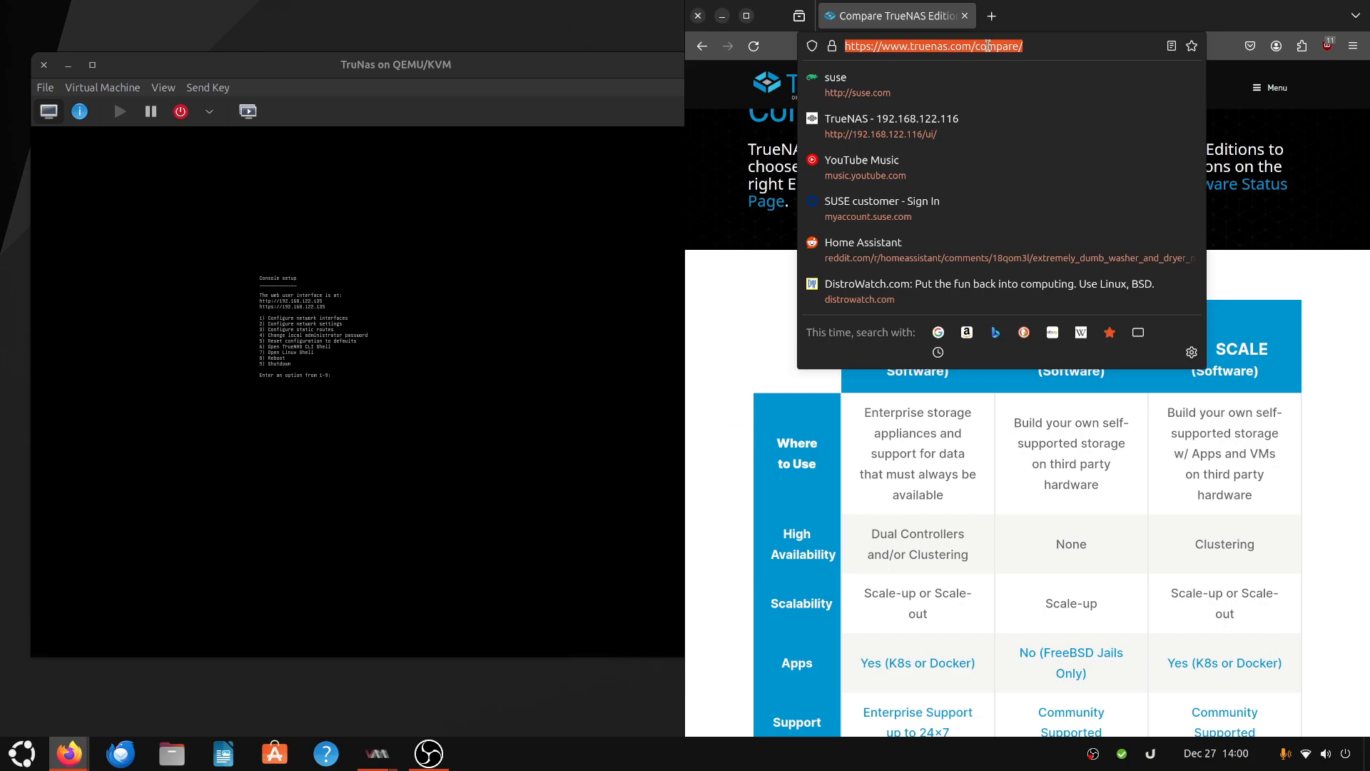
pyautogui.write('192.168.')
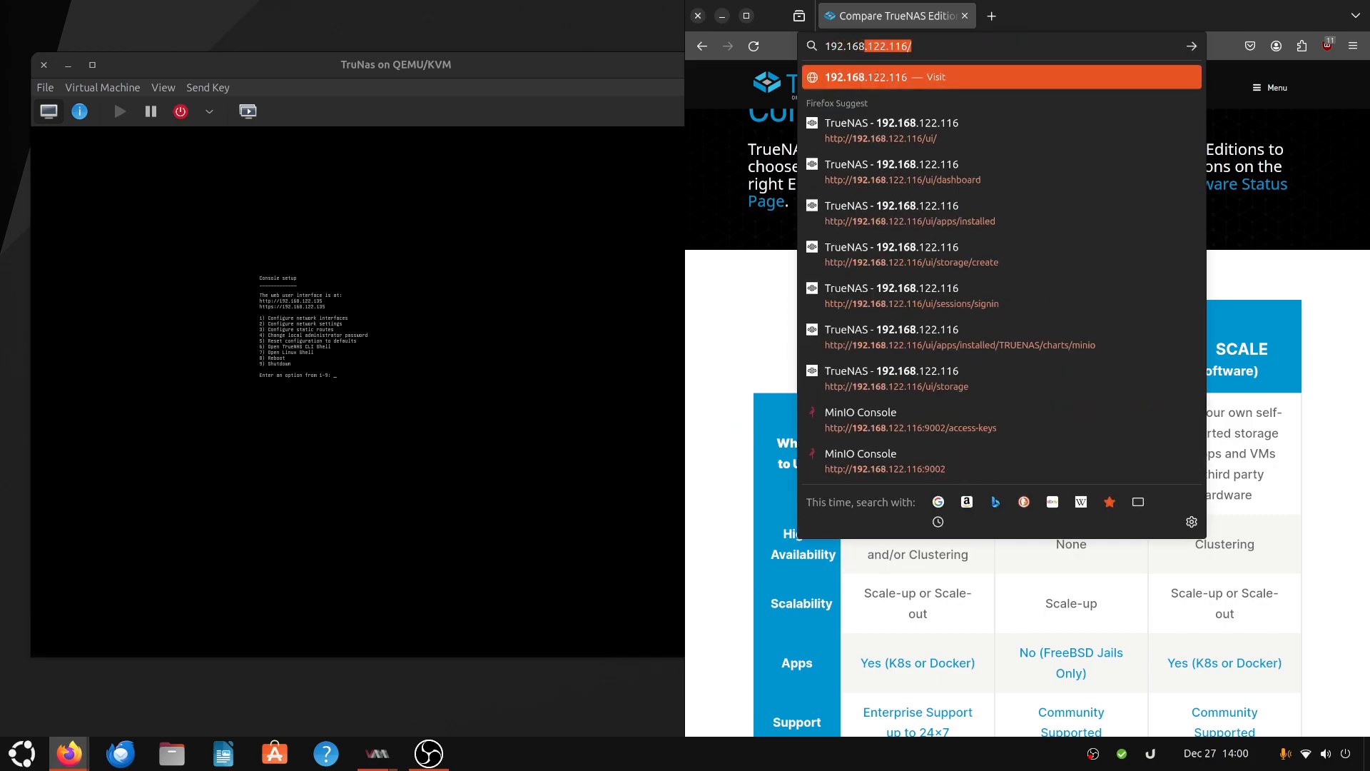
pyautogui.write('122.135')
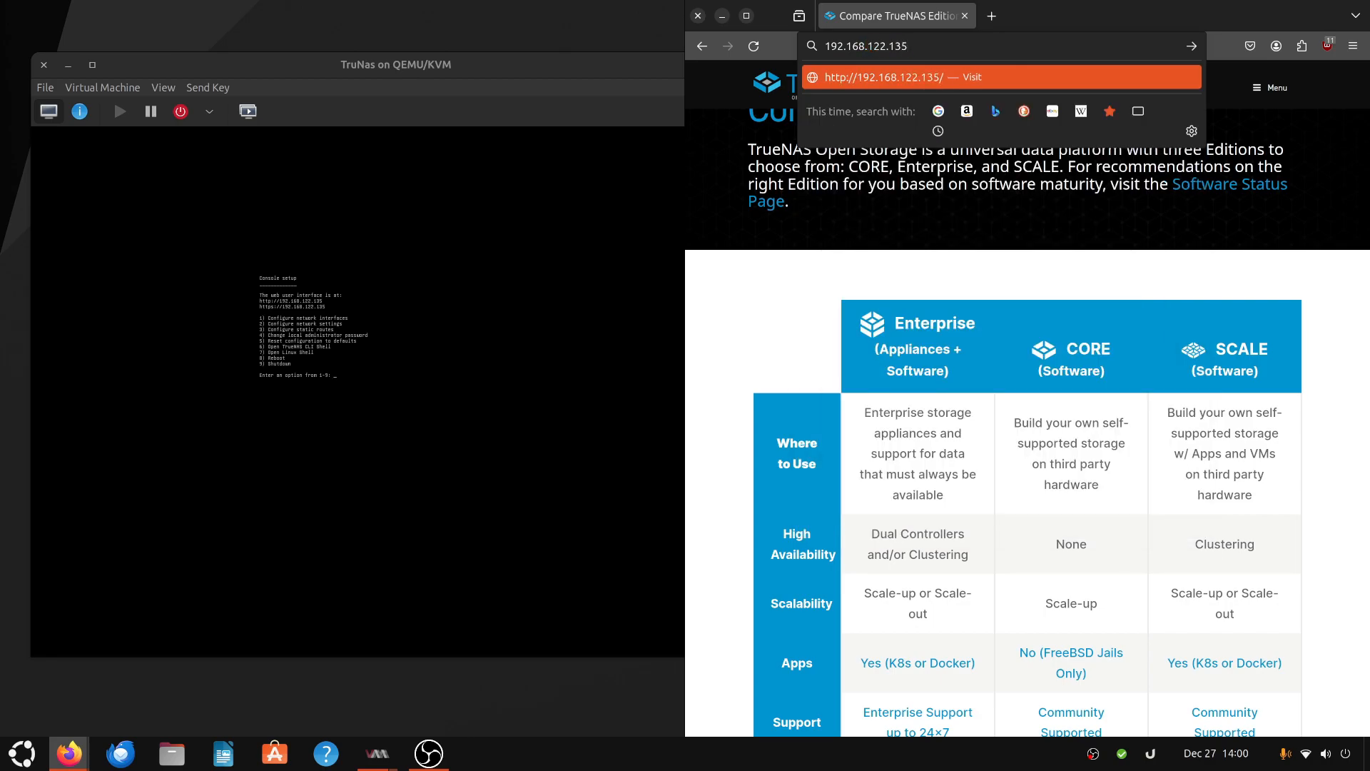
pyautogui.press('Return')
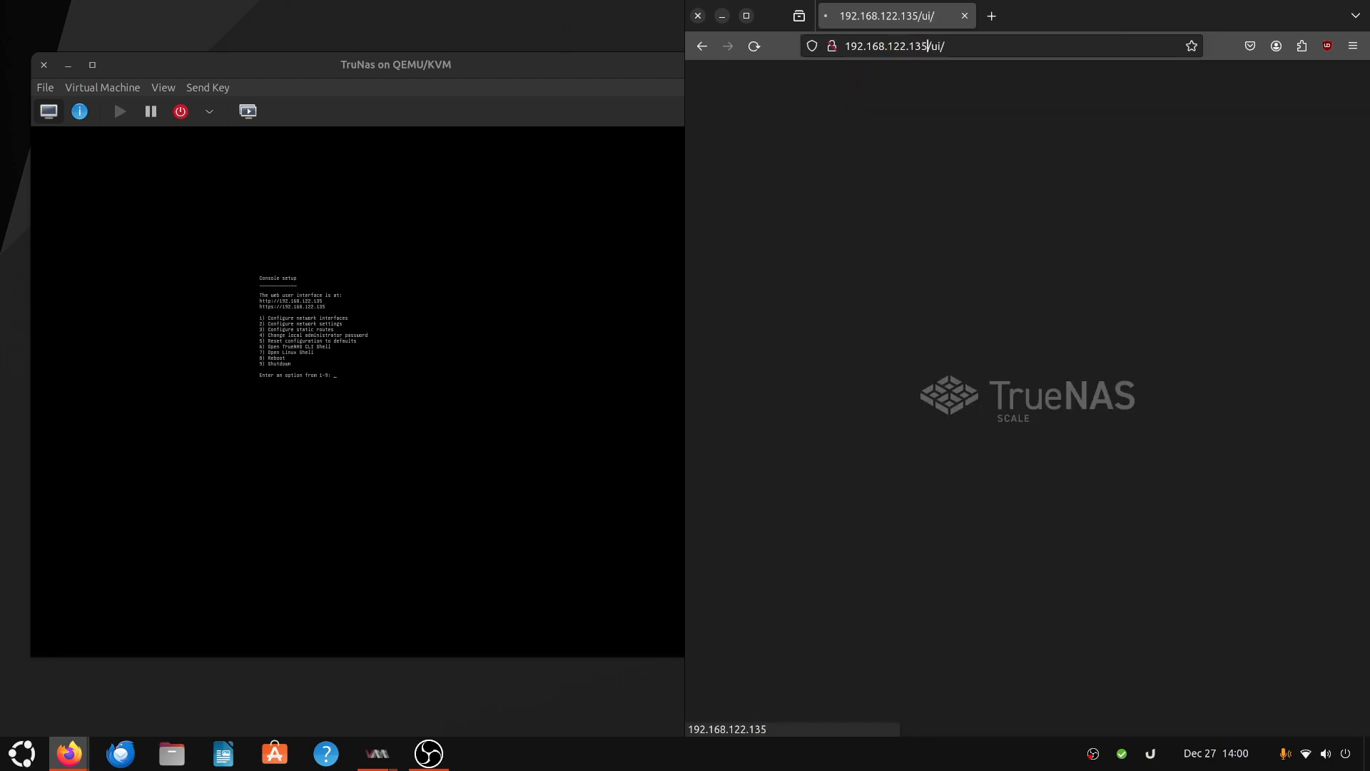
# - Maximize the browser and log in to the TrueNAS web interface as admin with the admin password
pyautogui.click(434, 65)
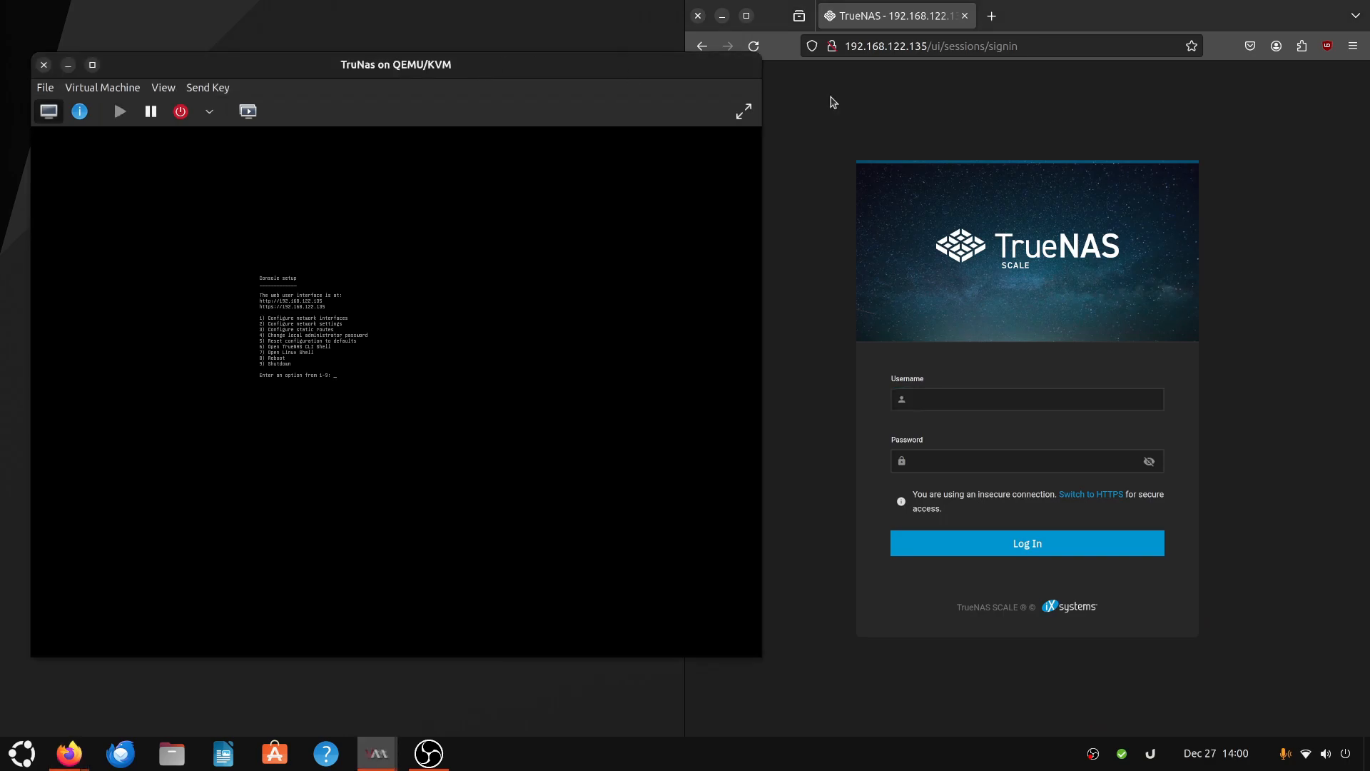
pyautogui.doubleClick(1032, 11)
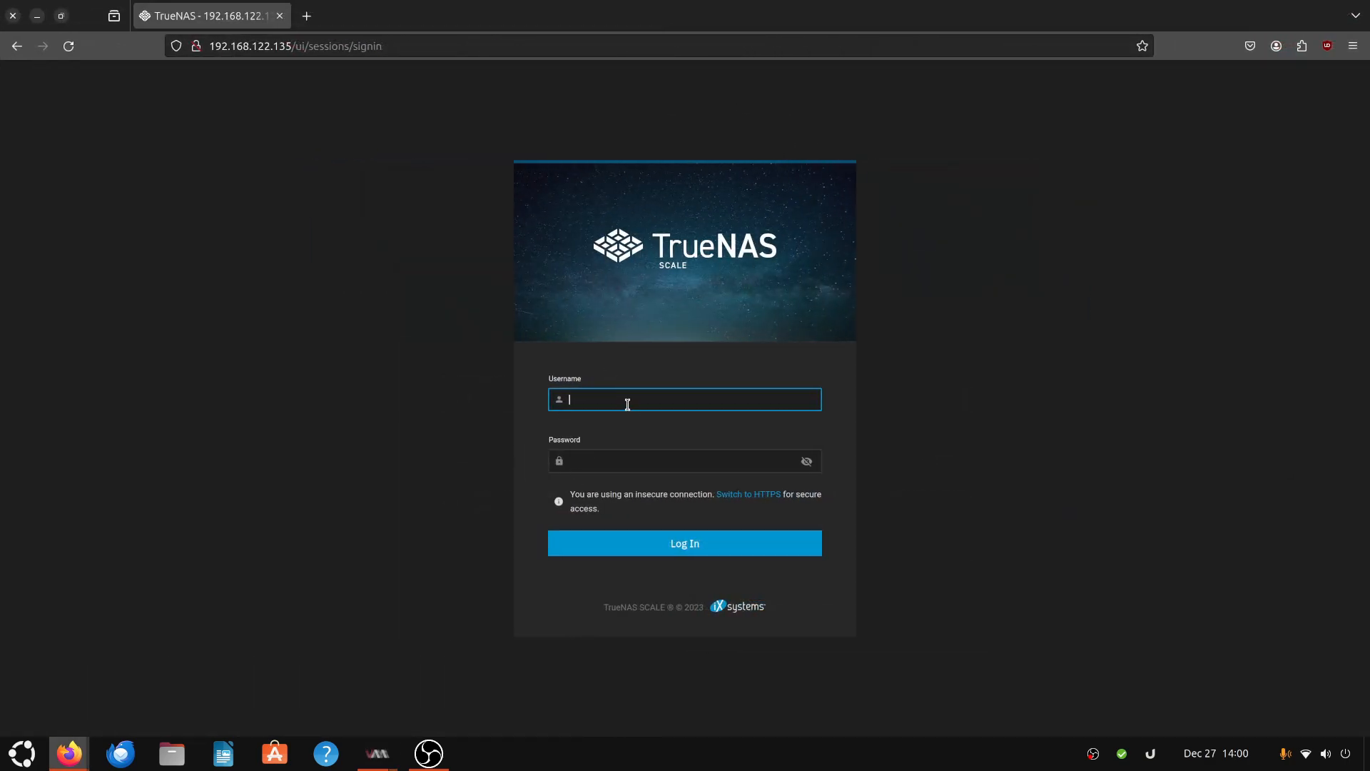
pyautogui.write('admin')
pyautogui.press('Tab')
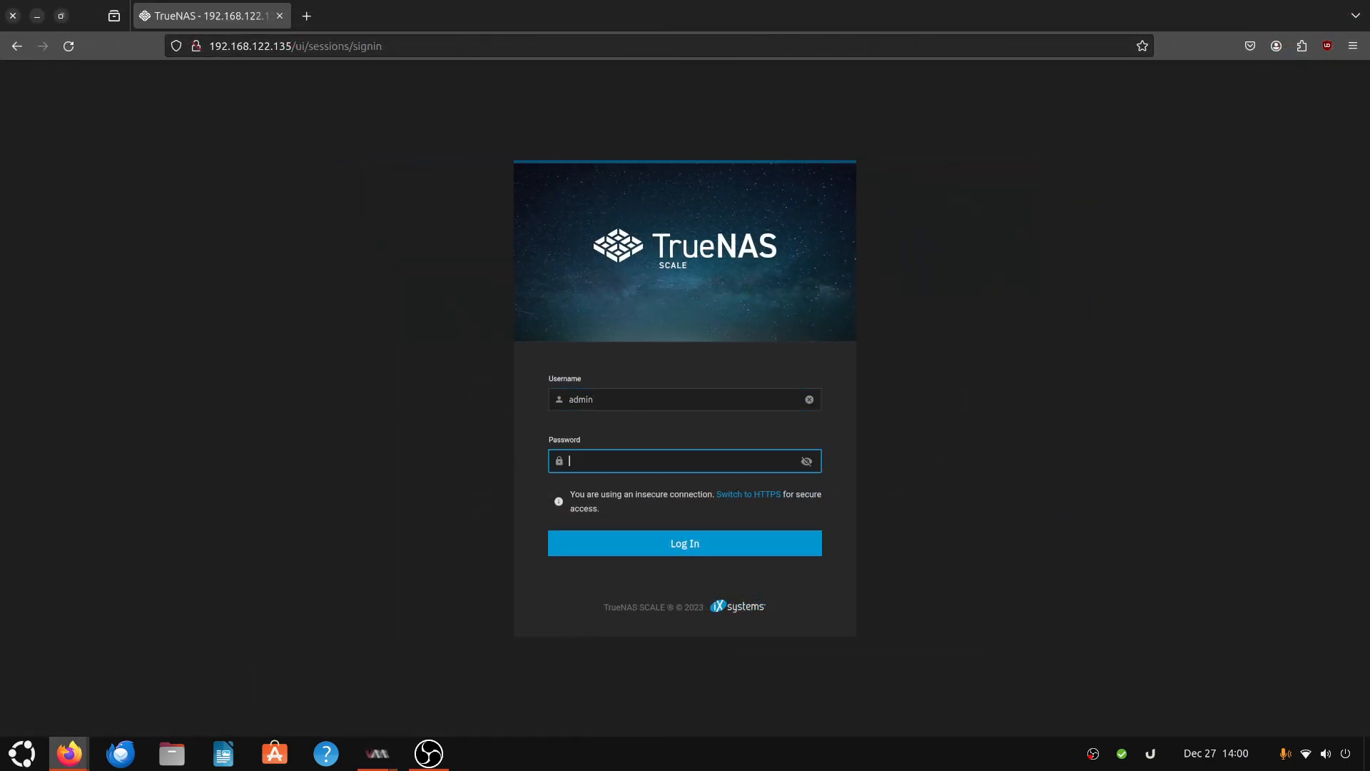
pyautogui.write('••')
pyautogui.press('Return')
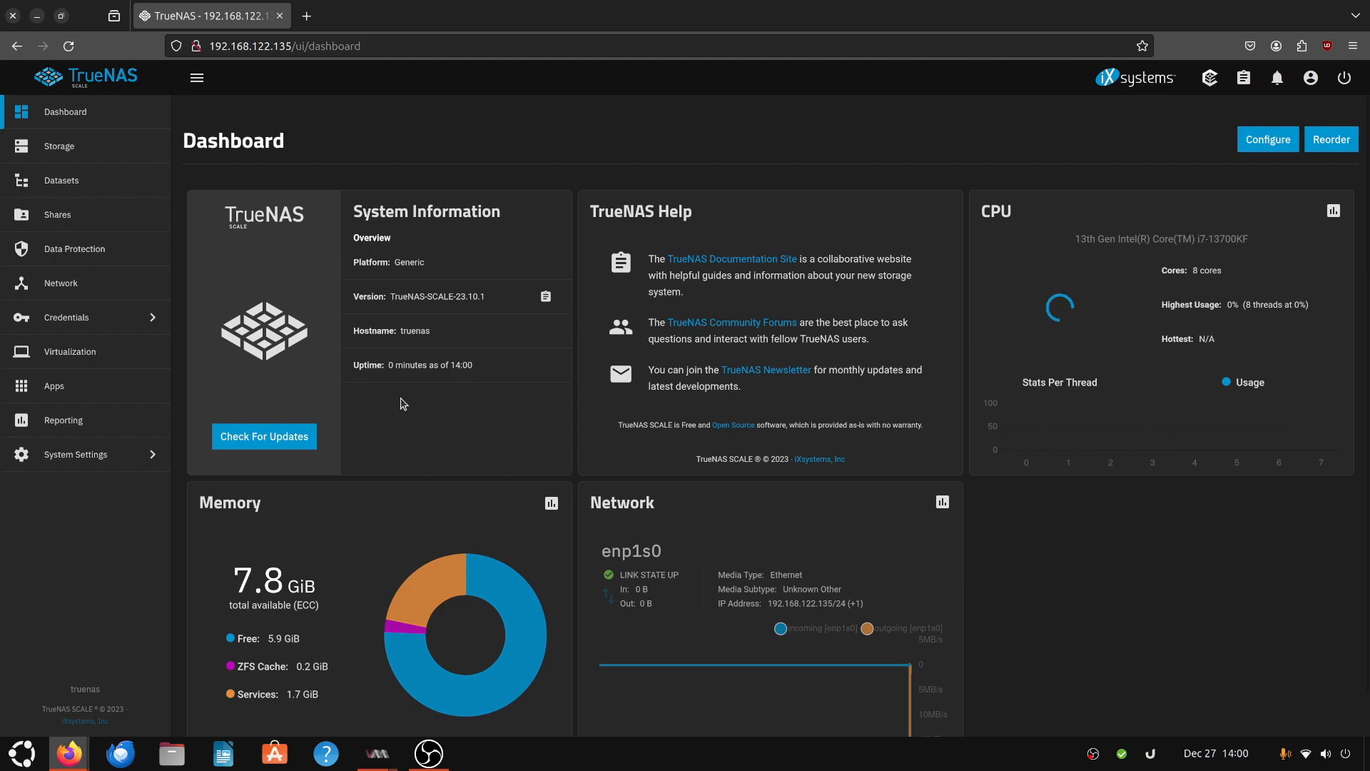
# - Browse the dashboard and the Storage, Shares and Datasets pages
pyautogui.scroll(-1, 653, 426)
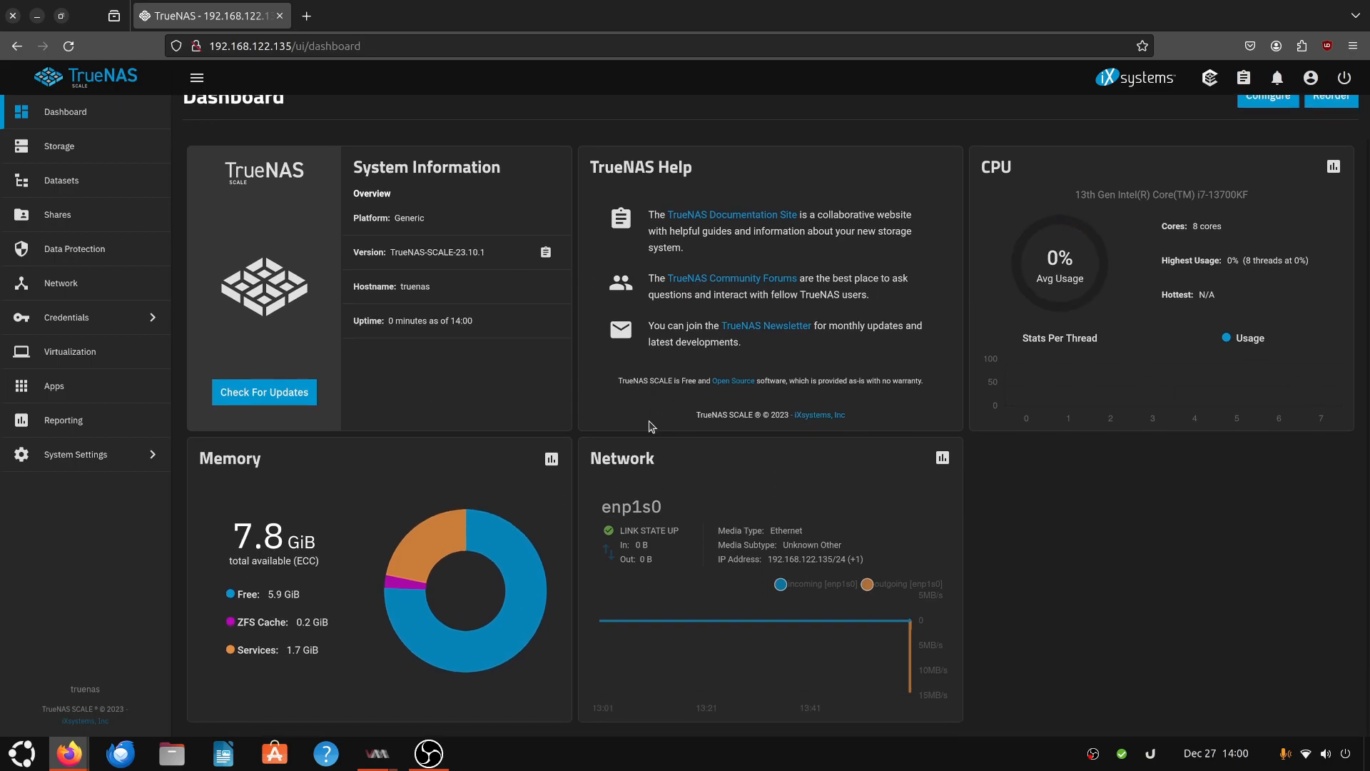
pyautogui.scroll(1, 654, 426)
pyautogui.scroll(-1, 508, 476)
pyautogui.click(97, 149)
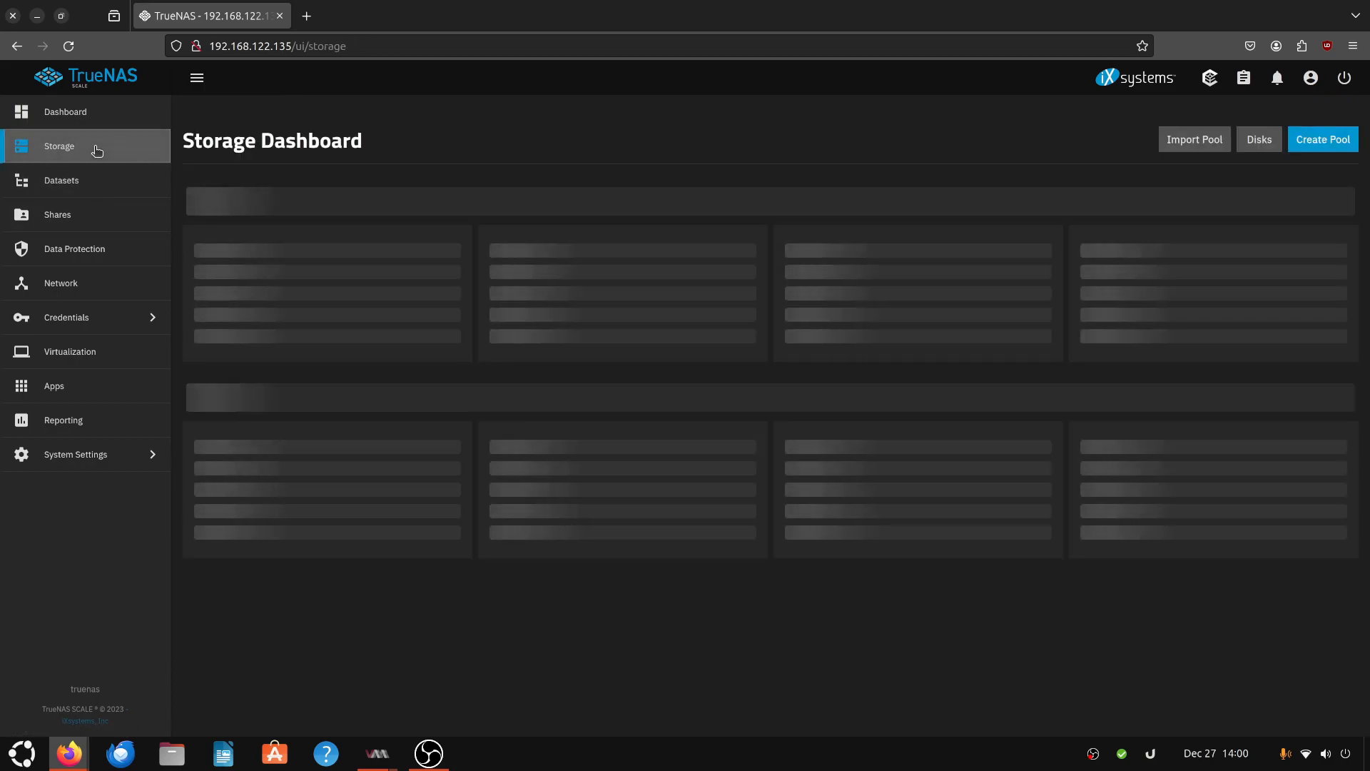
pyautogui.click(82, 216)
pyautogui.click(86, 185)
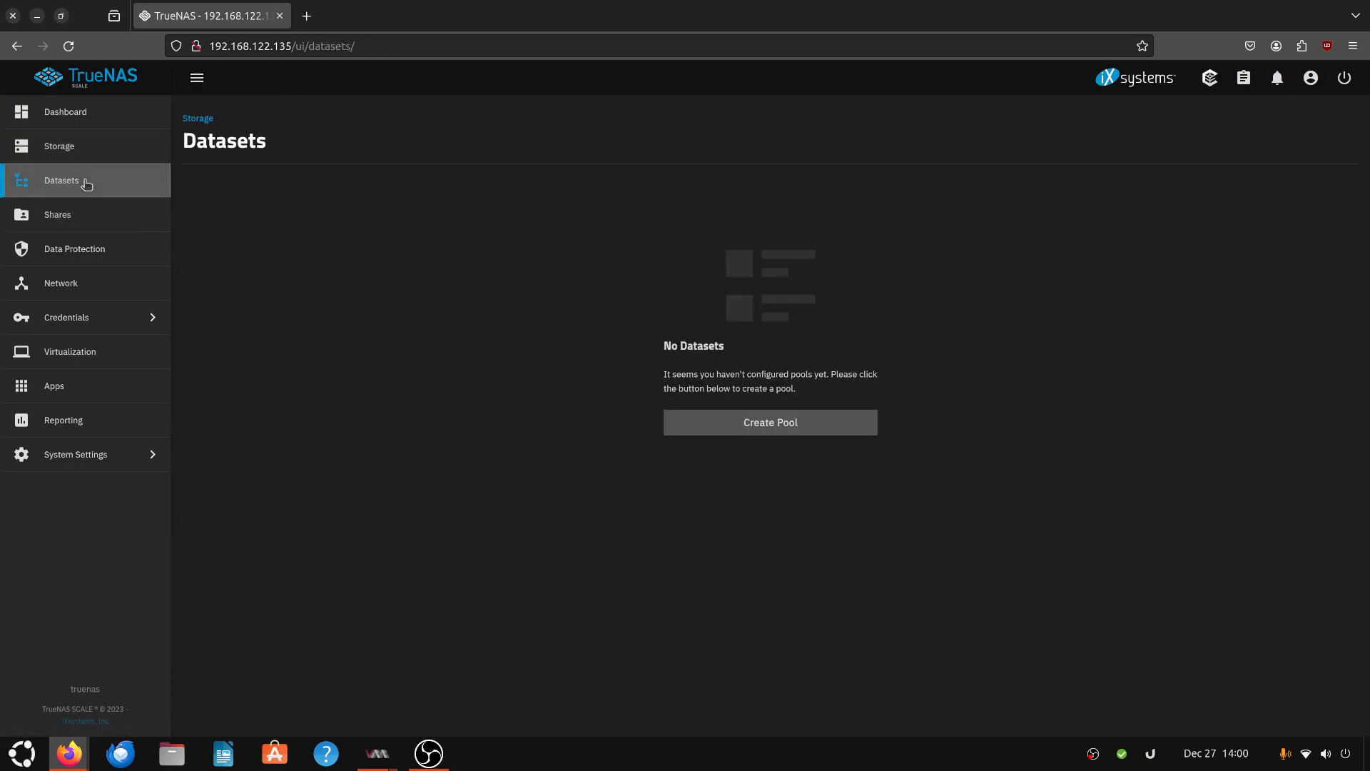
pyautogui.click(109, 120)
pyautogui.click(115, 152)
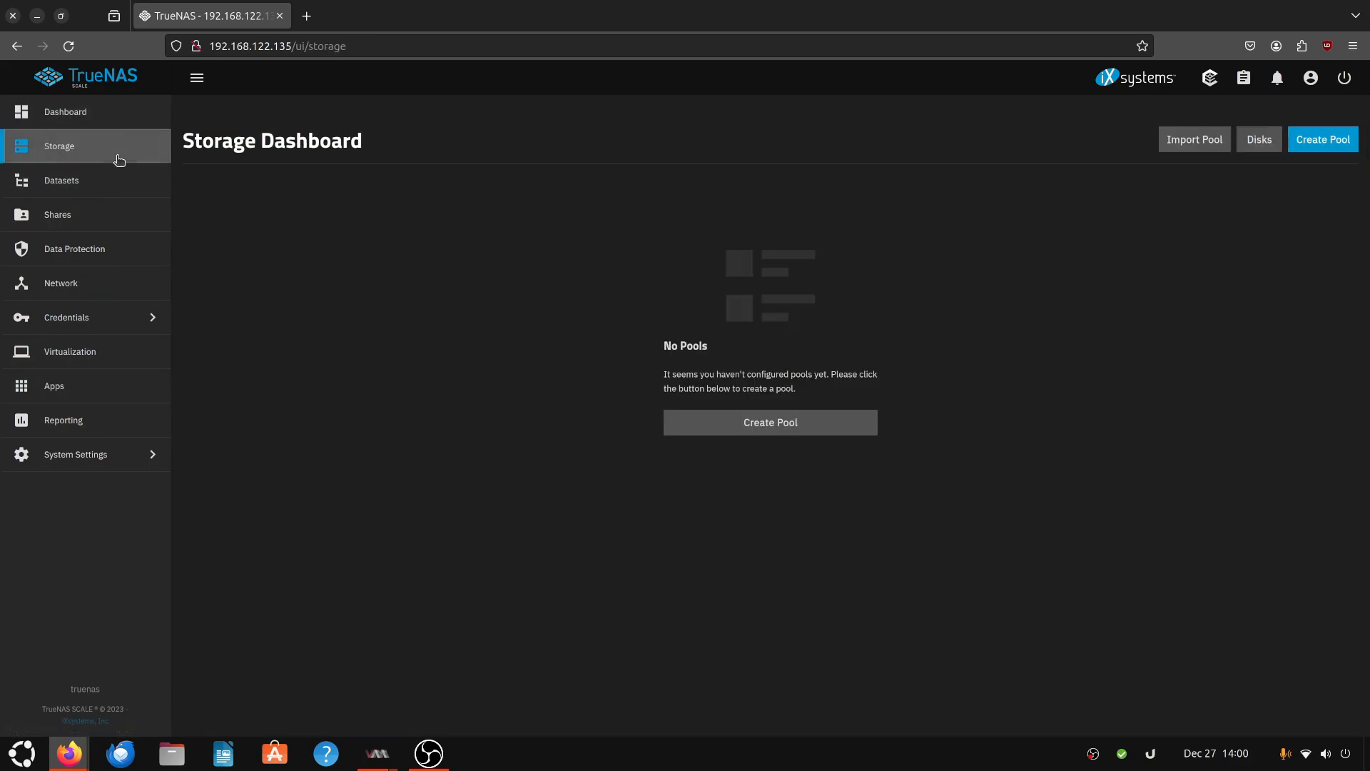
# - Start creating a pool named DataSet1 and allow non-unique serialed disks
pyautogui.click(738, 431)
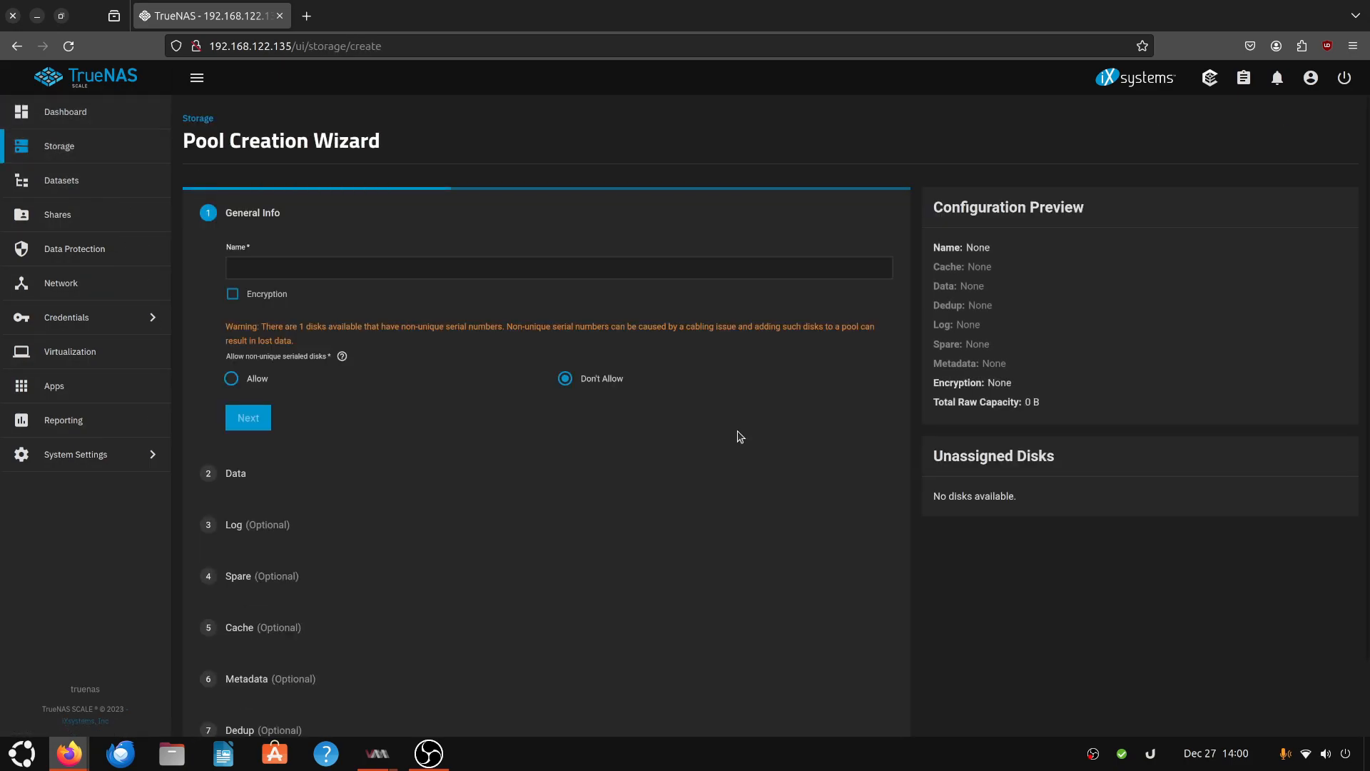
pyautogui.click(310, 266)
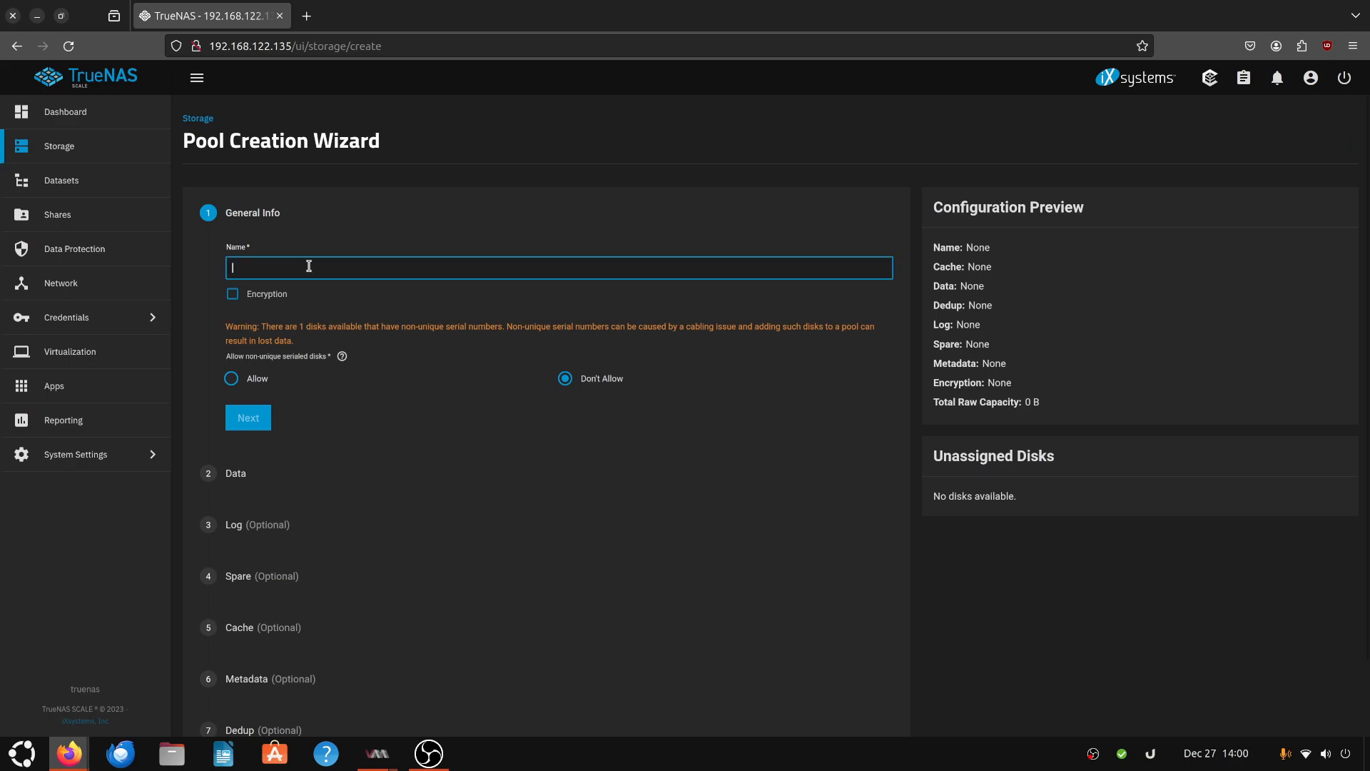
pyautogui.write('DataSet1')
pyautogui.click(232, 380)
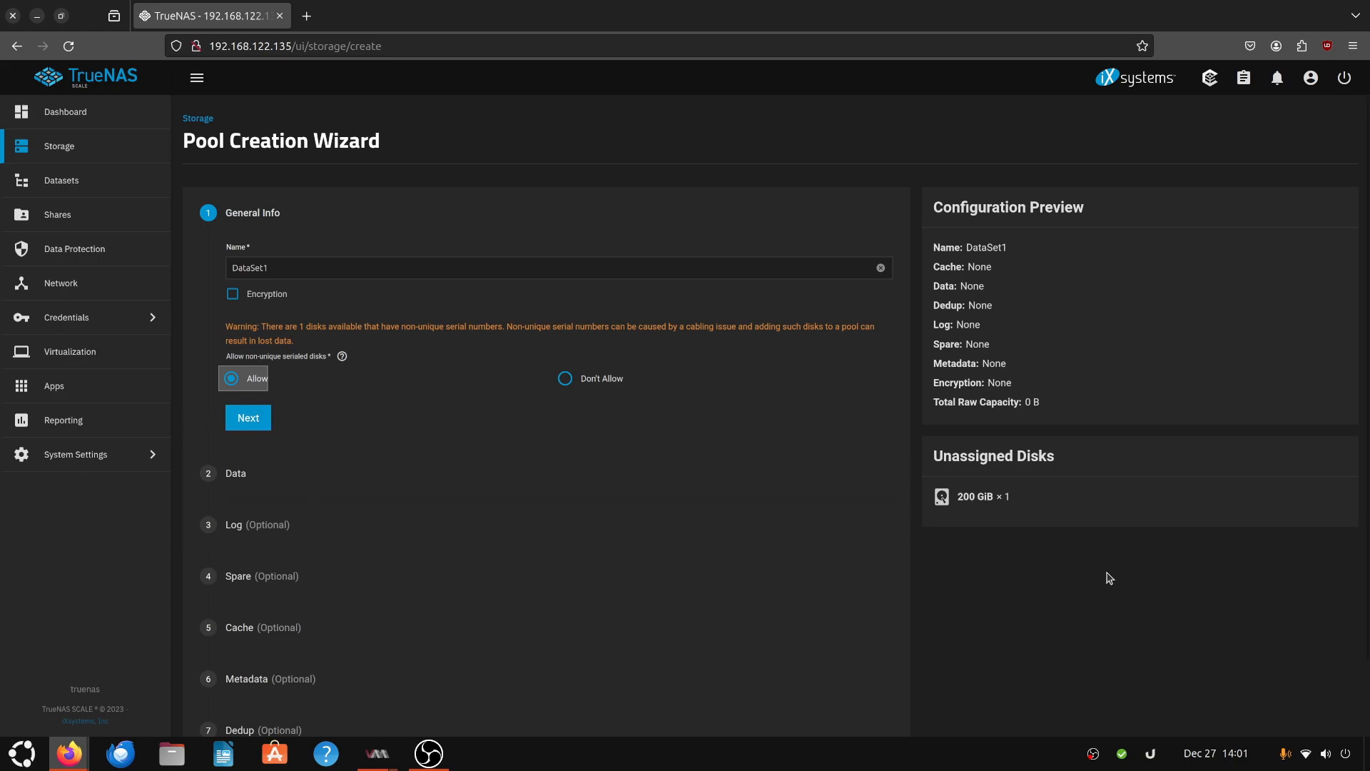
# - Continue to the Data step of the pool wizard and choose the Stripe layout
pyautogui.moveTo(957, 495); pyautogui.dragTo(1055, 501)
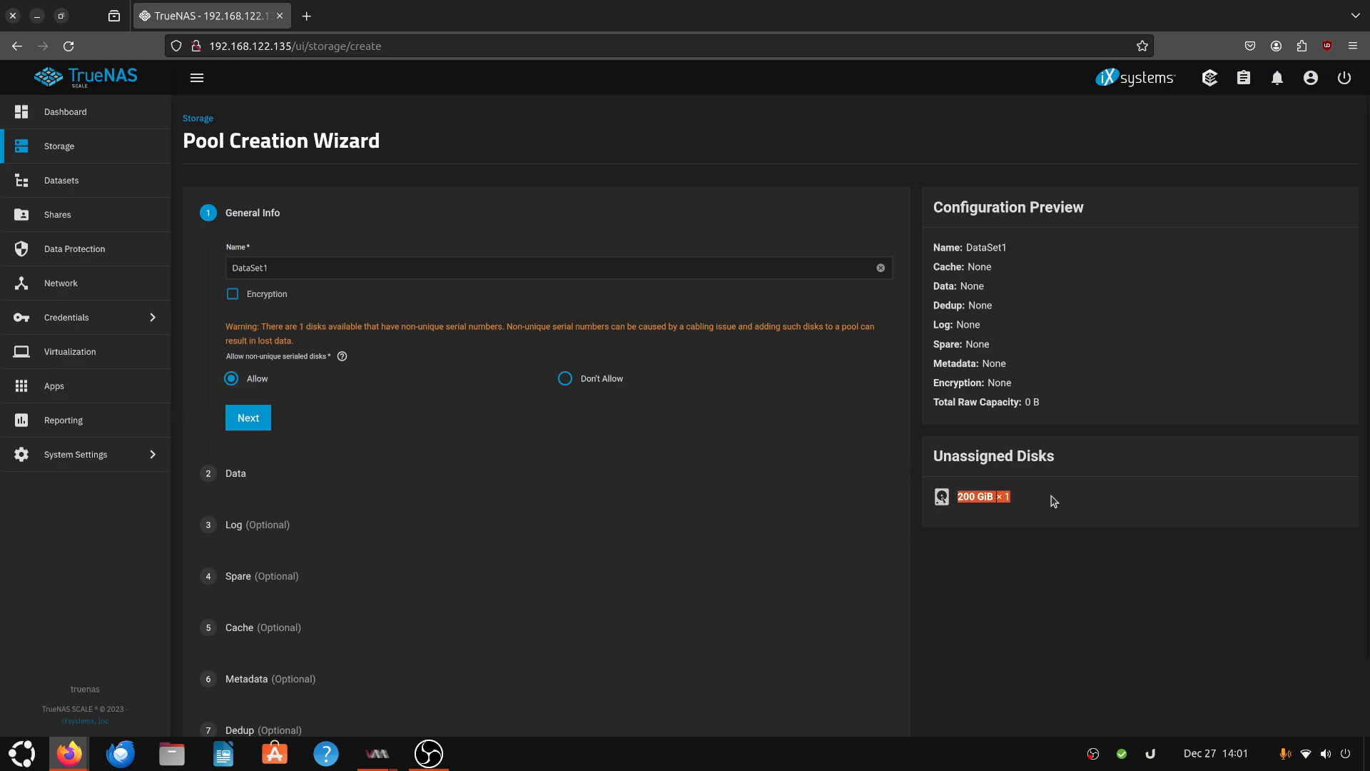
pyautogui.click(1055, 501)
pyautogui.click(262, 427)
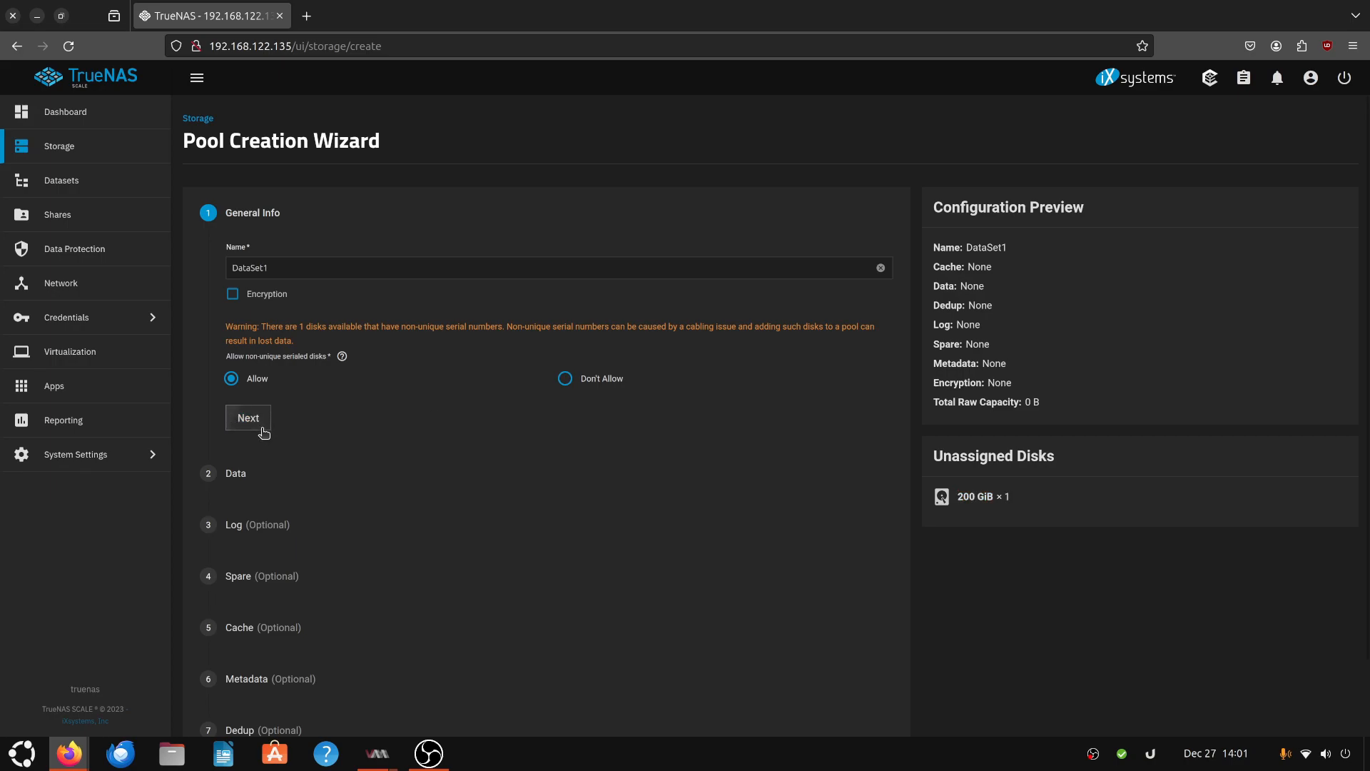
pyautogui.click(428, 348)
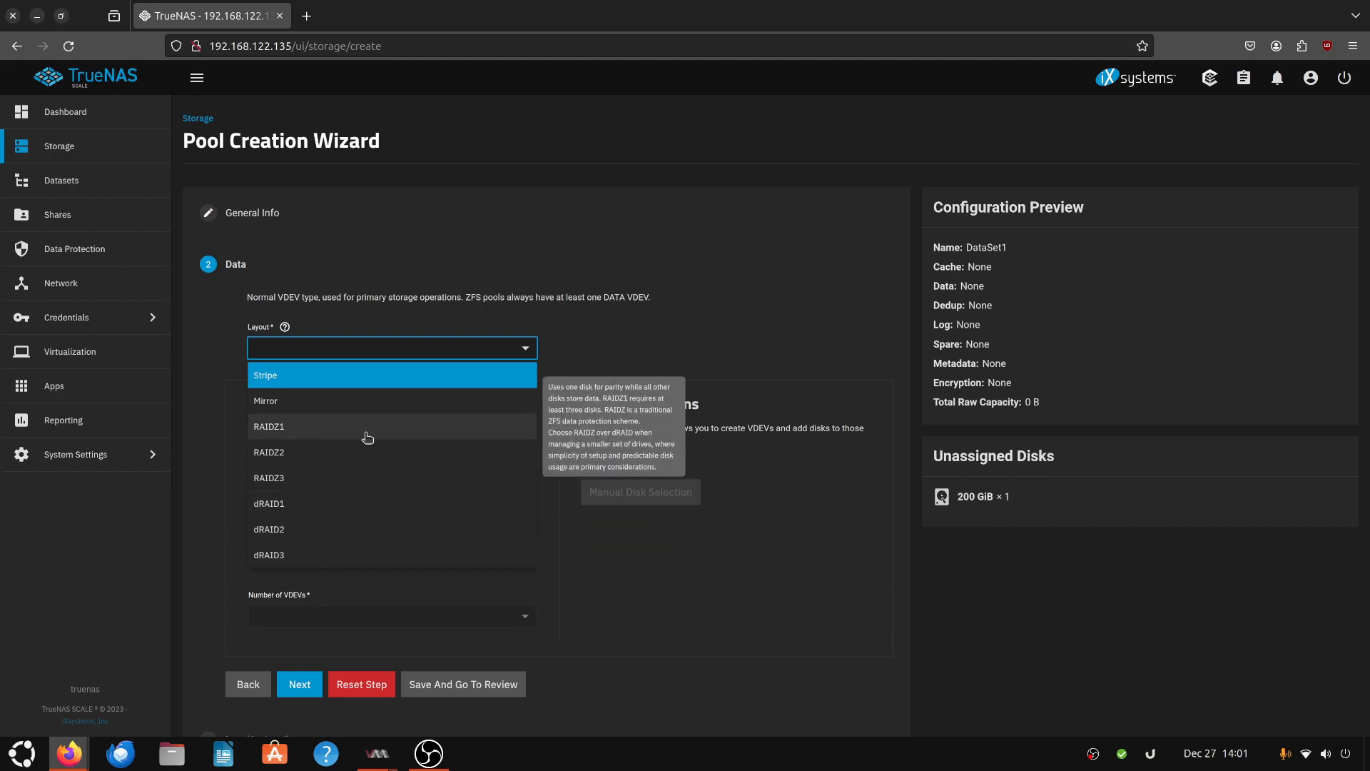
pyautogui.click(342, 376)
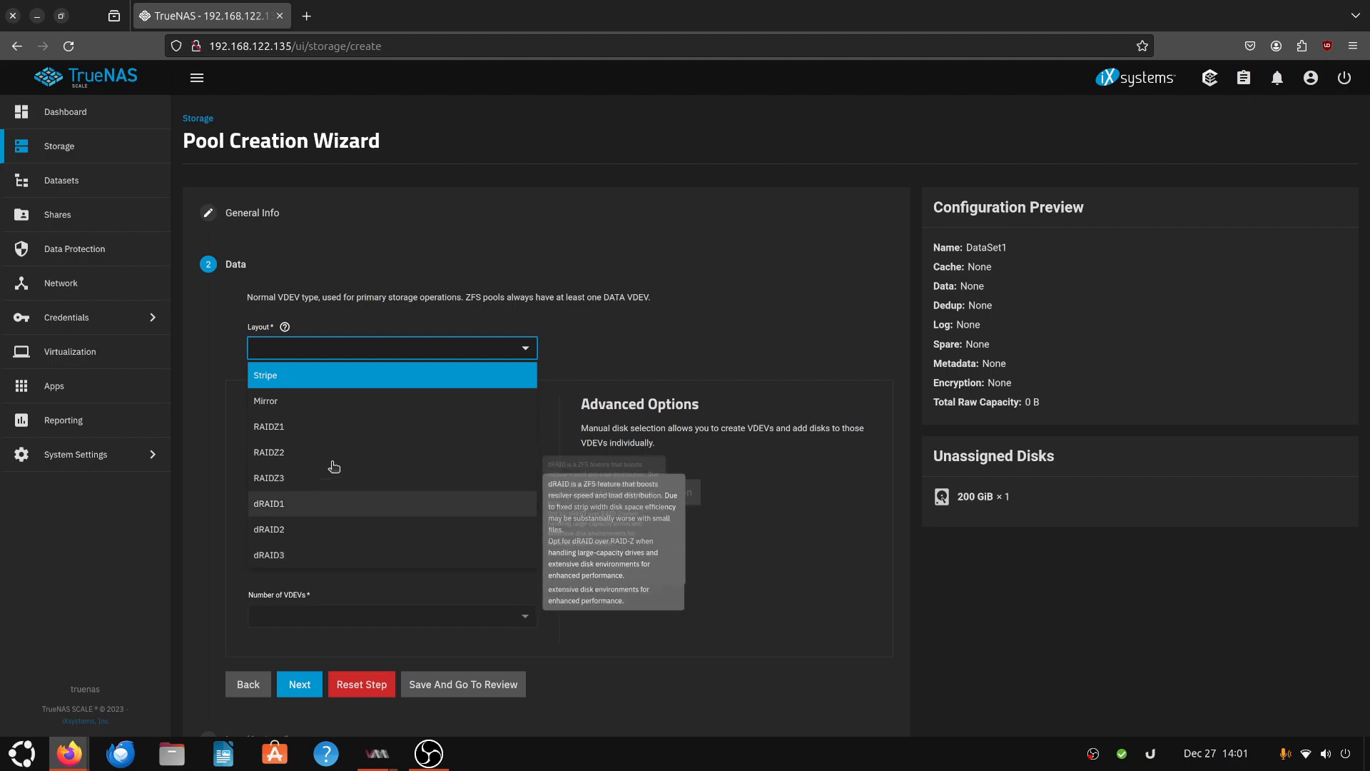
pyautogui.click(351, 372)
pyautogui.moveTo(262, 268)
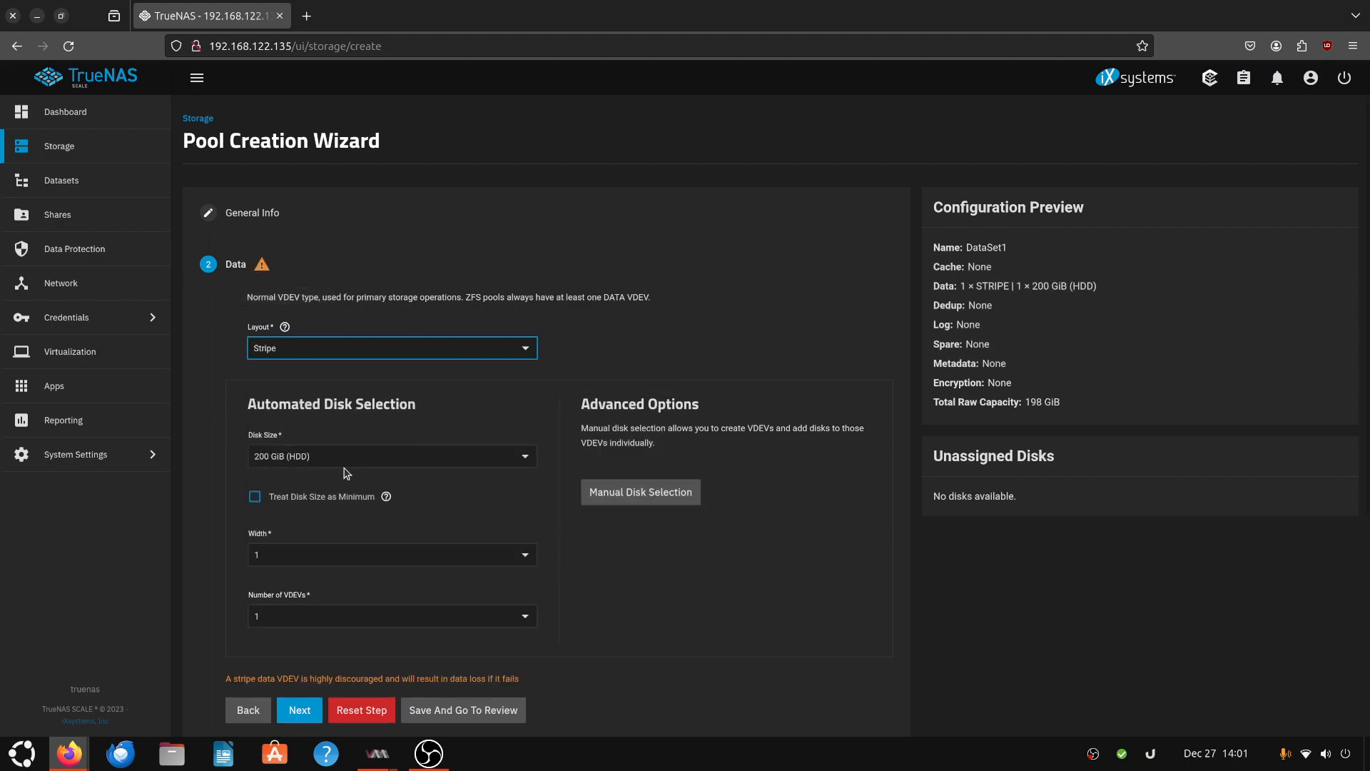
# - Go to the review and create the DataSet1 pool, confirming that the disk contents will be erased
pyautogui.scroll(-3, 722, 640)
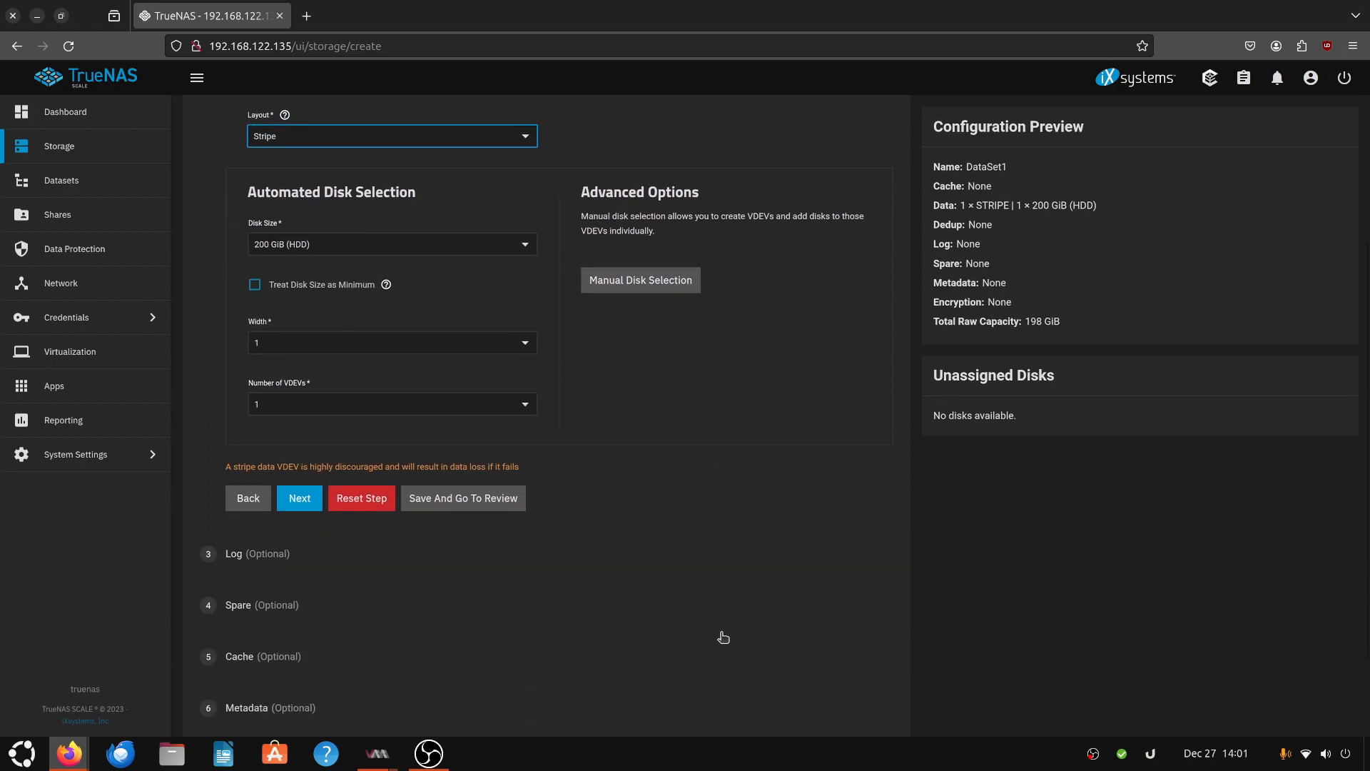
pyautogui.click(447, 501)
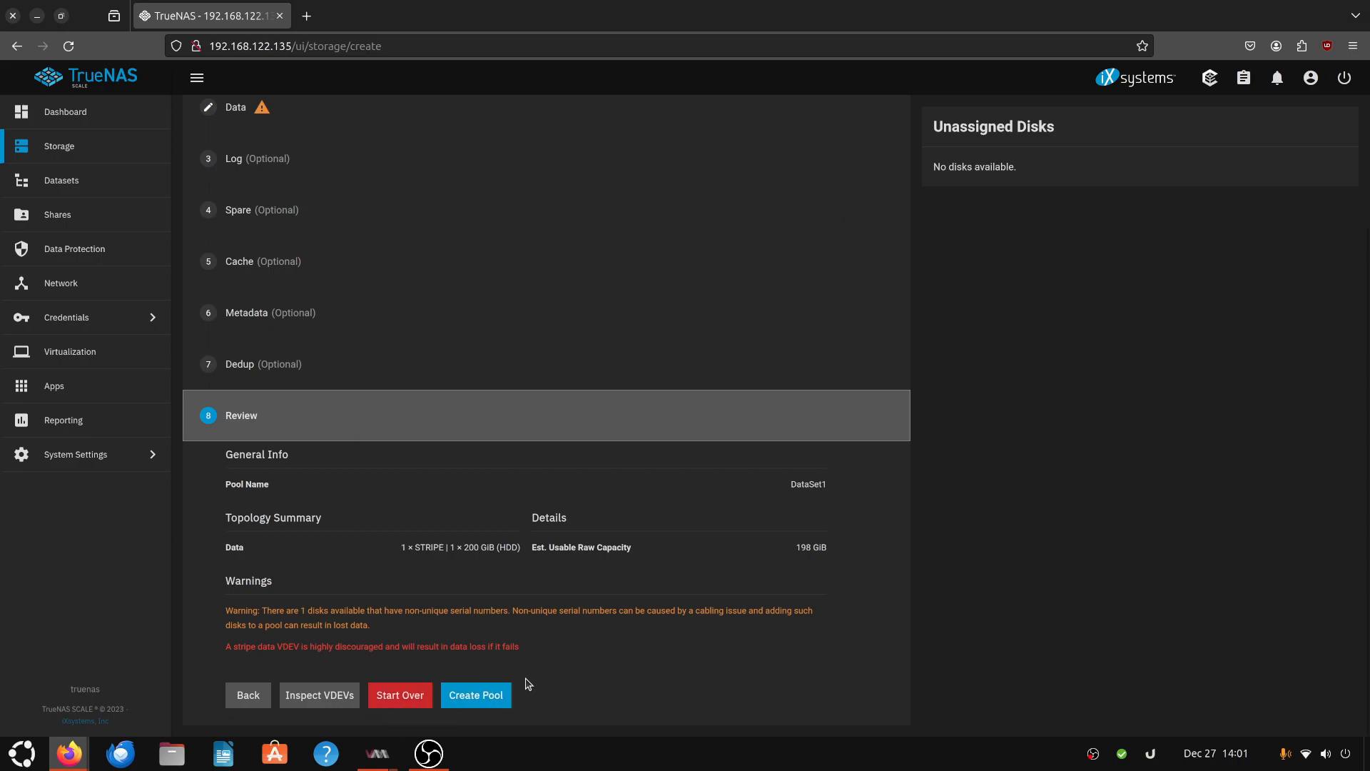
pyautogui.click(495, 698)
pyautogui.click(584, 436)
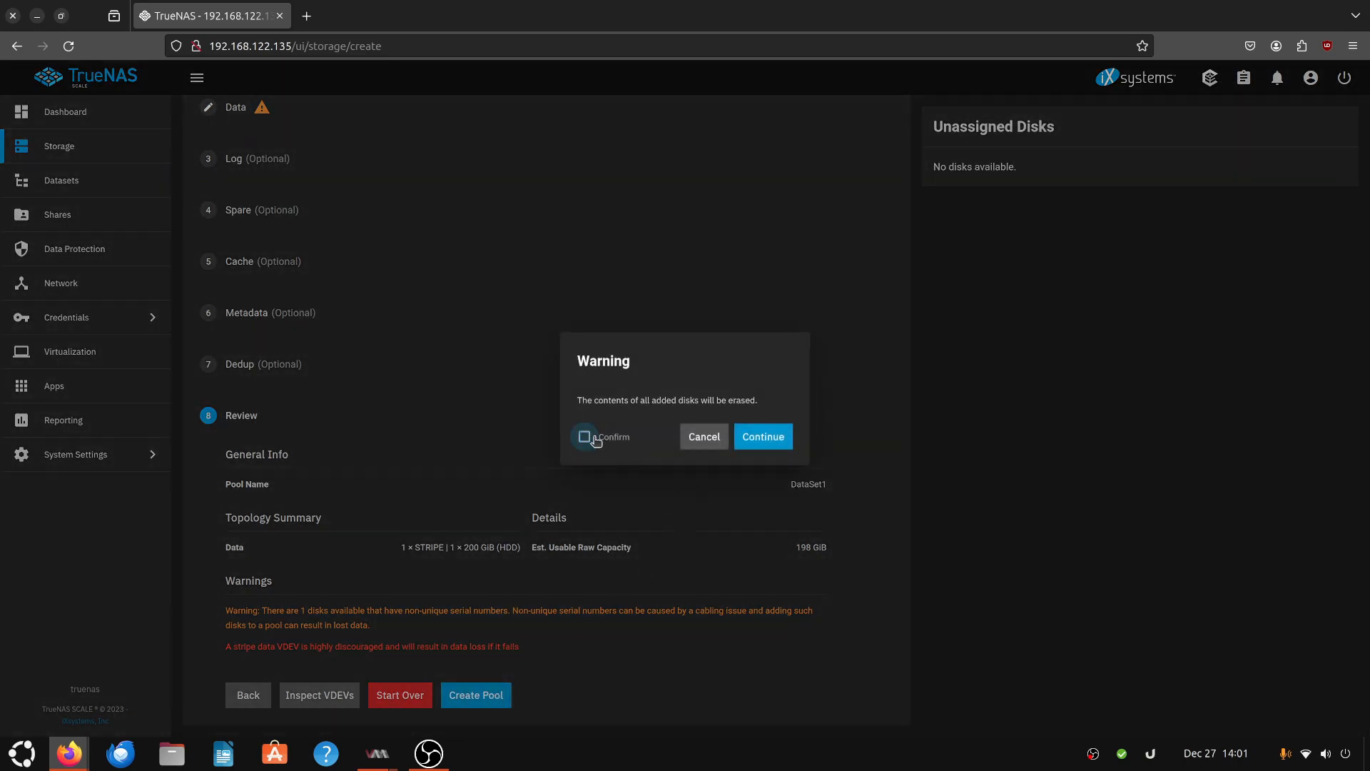
pyautogui.click(767, 438)
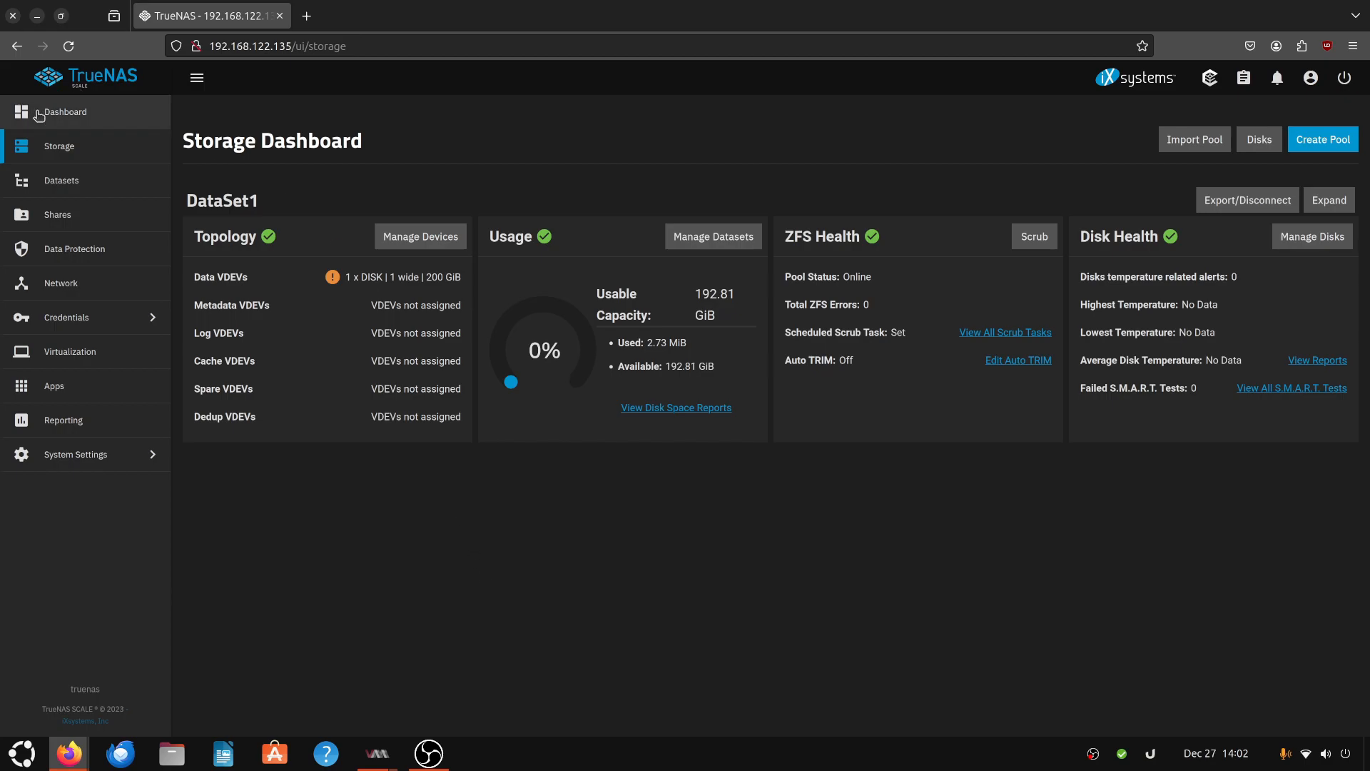
# - Browse the dashboard, the Datasets page and the SMB shares list
pyautogui.click(60, 120)
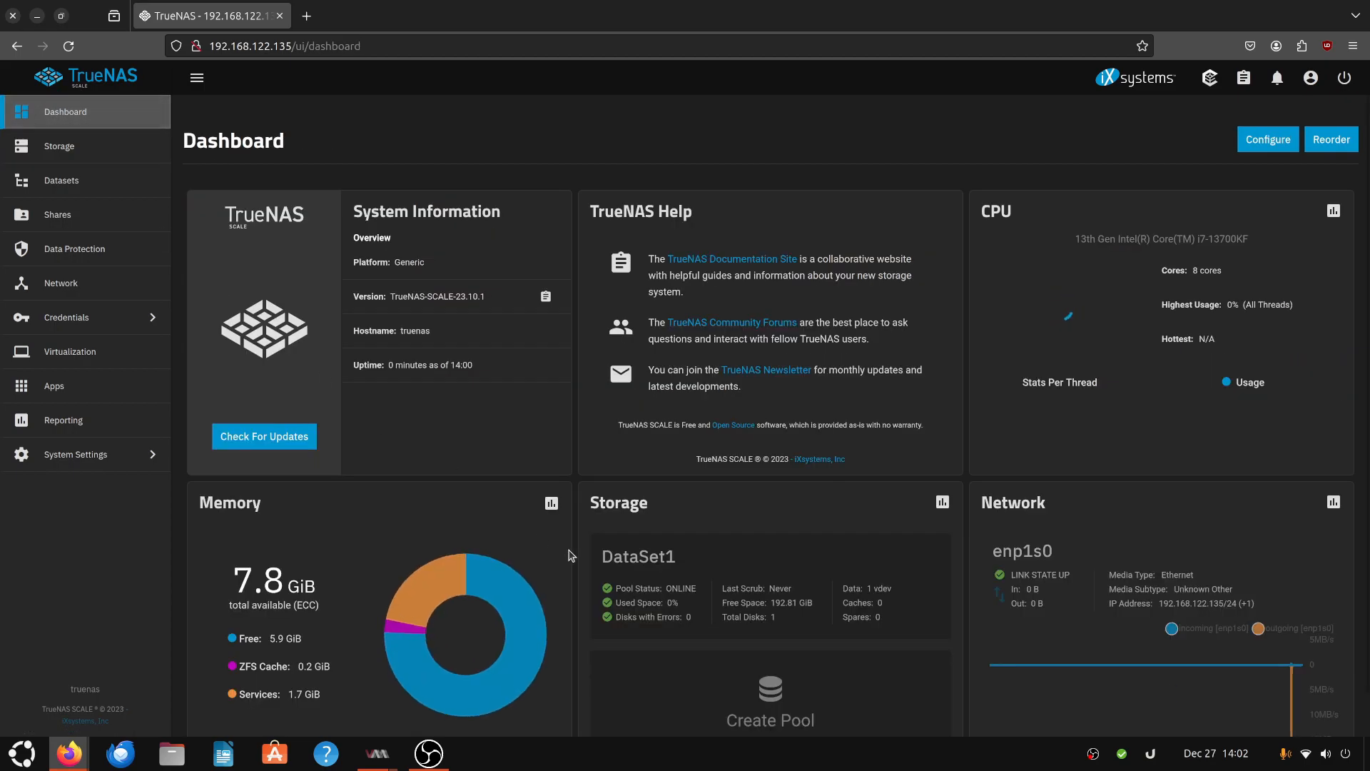
pyautogui.scroll(-1, 402, 479)
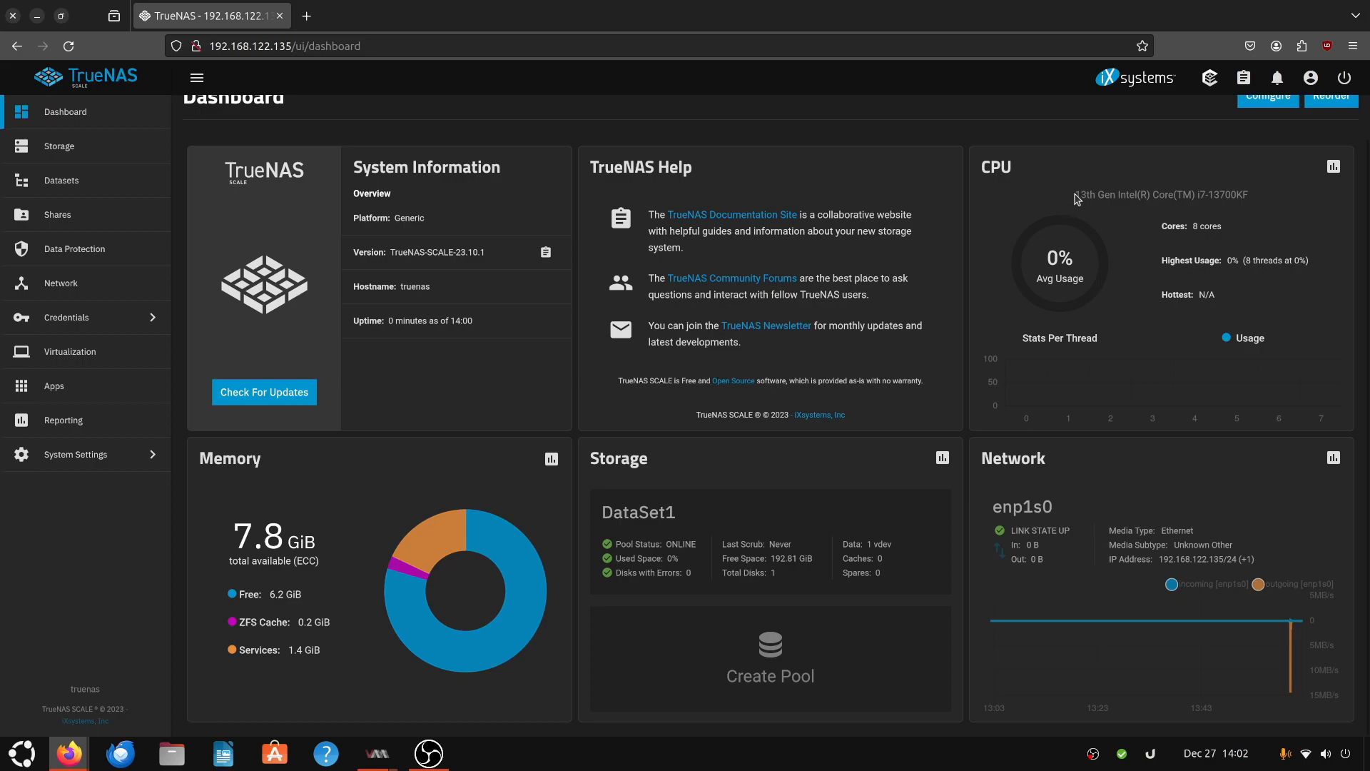
pyautogui.scroll(1, 1108, 286)
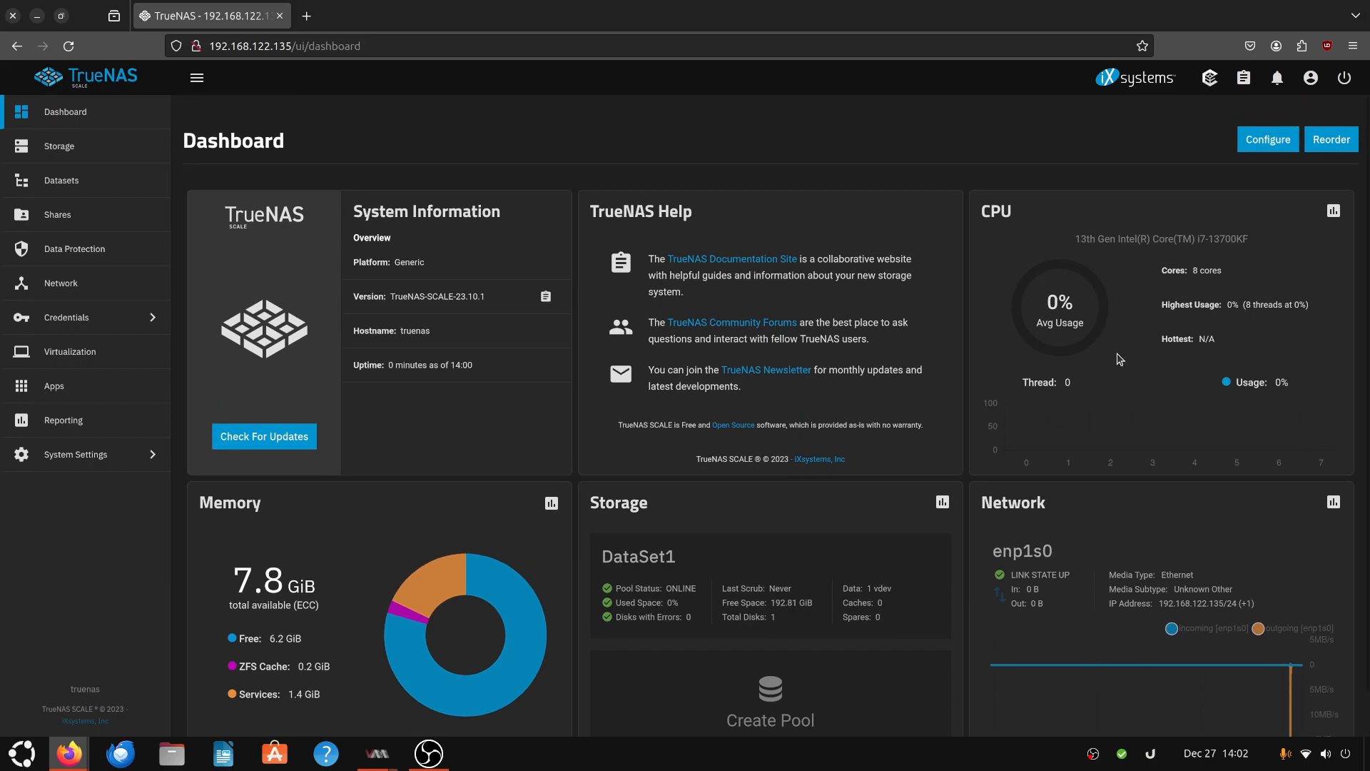
pyautogui.click(63, 181)
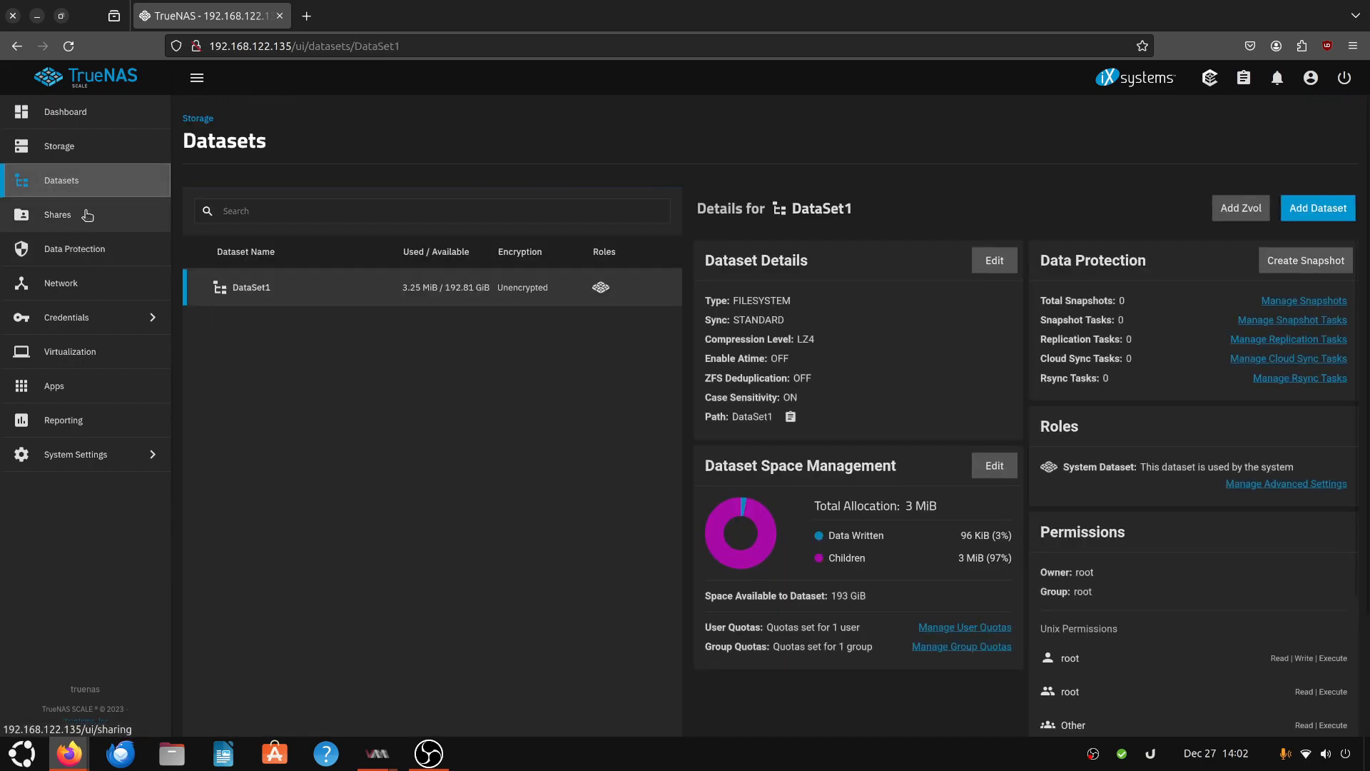
pyautogui.click(88, 214)
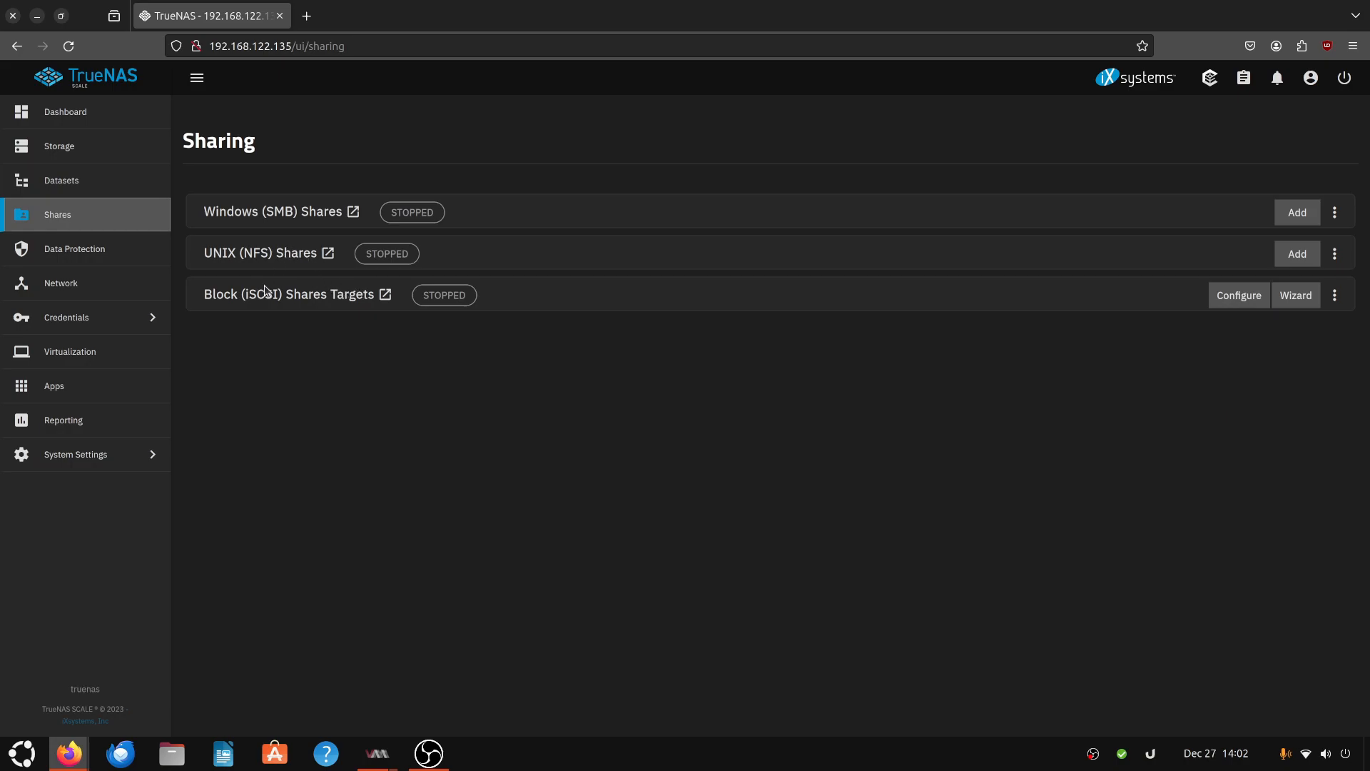
pyautogui.click(271, 216)
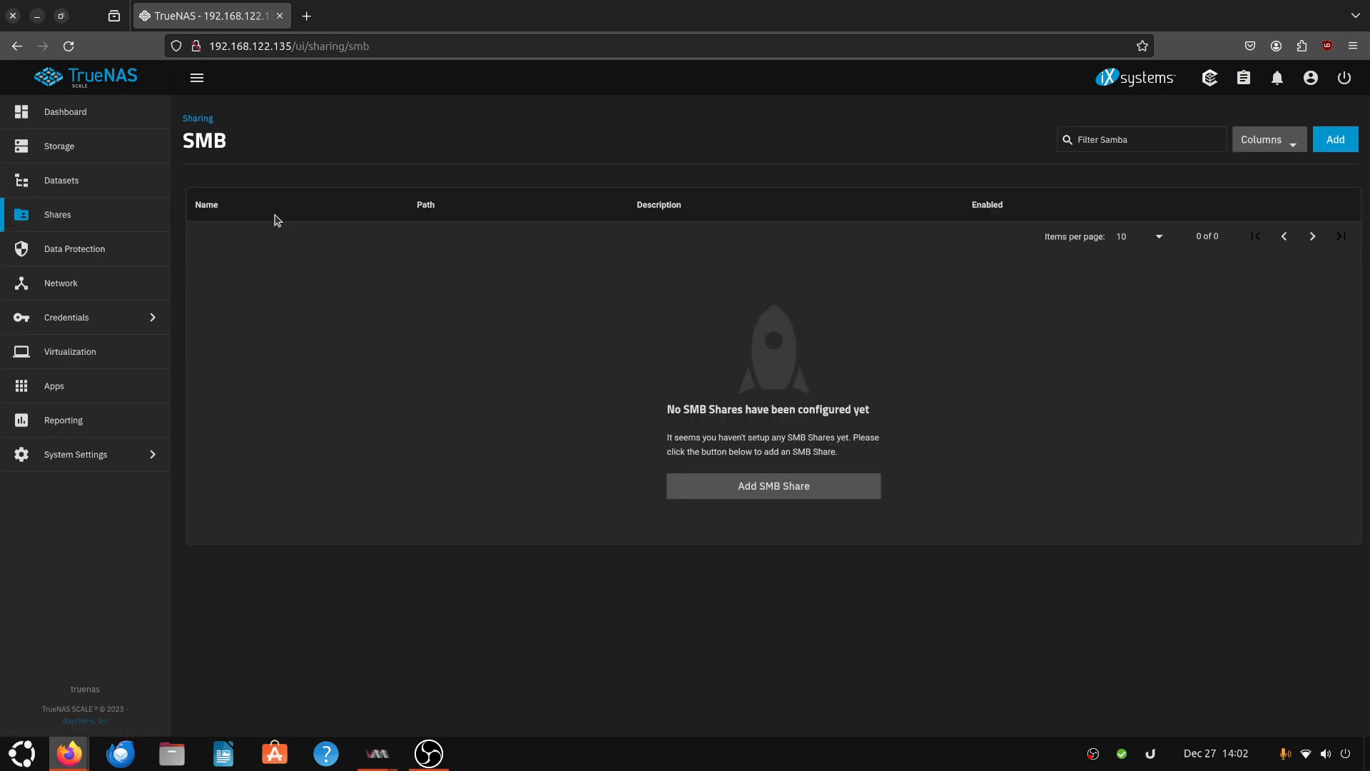
pyautogui.click(812, 495)
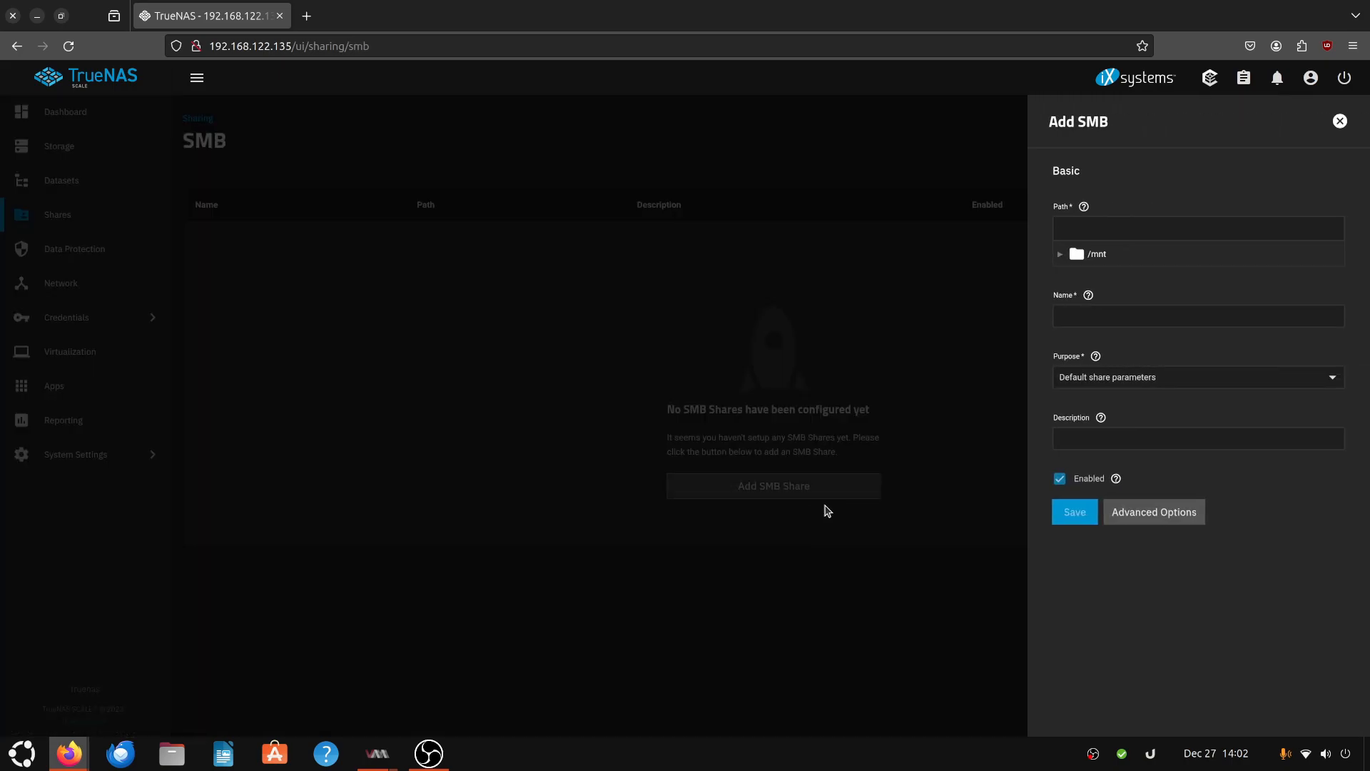
pyautogui.click(1101, 256)
pyautogui.click(1115, 378)
pyautogui.click(1211, 374)
pyautogui.click(1152, 511)
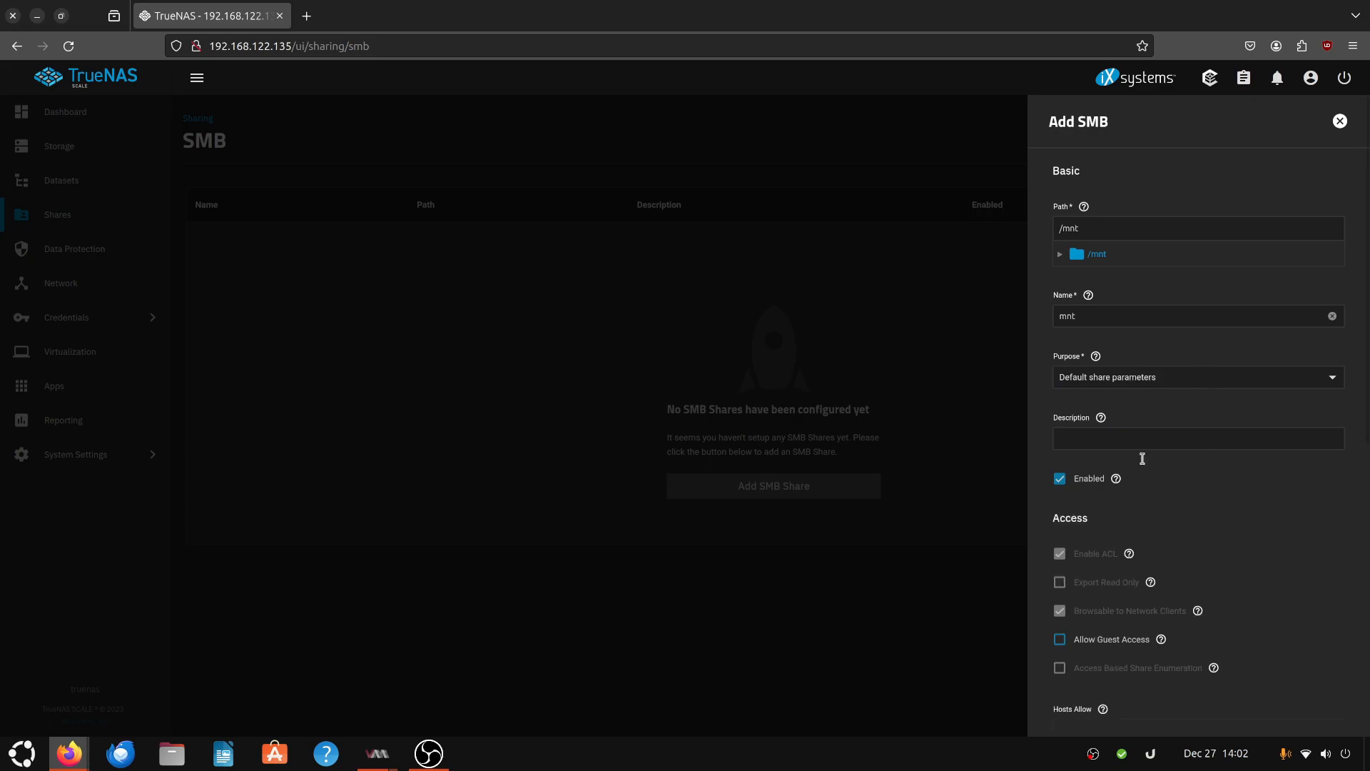
pyautogui.scroll(-3, 1142, 609)
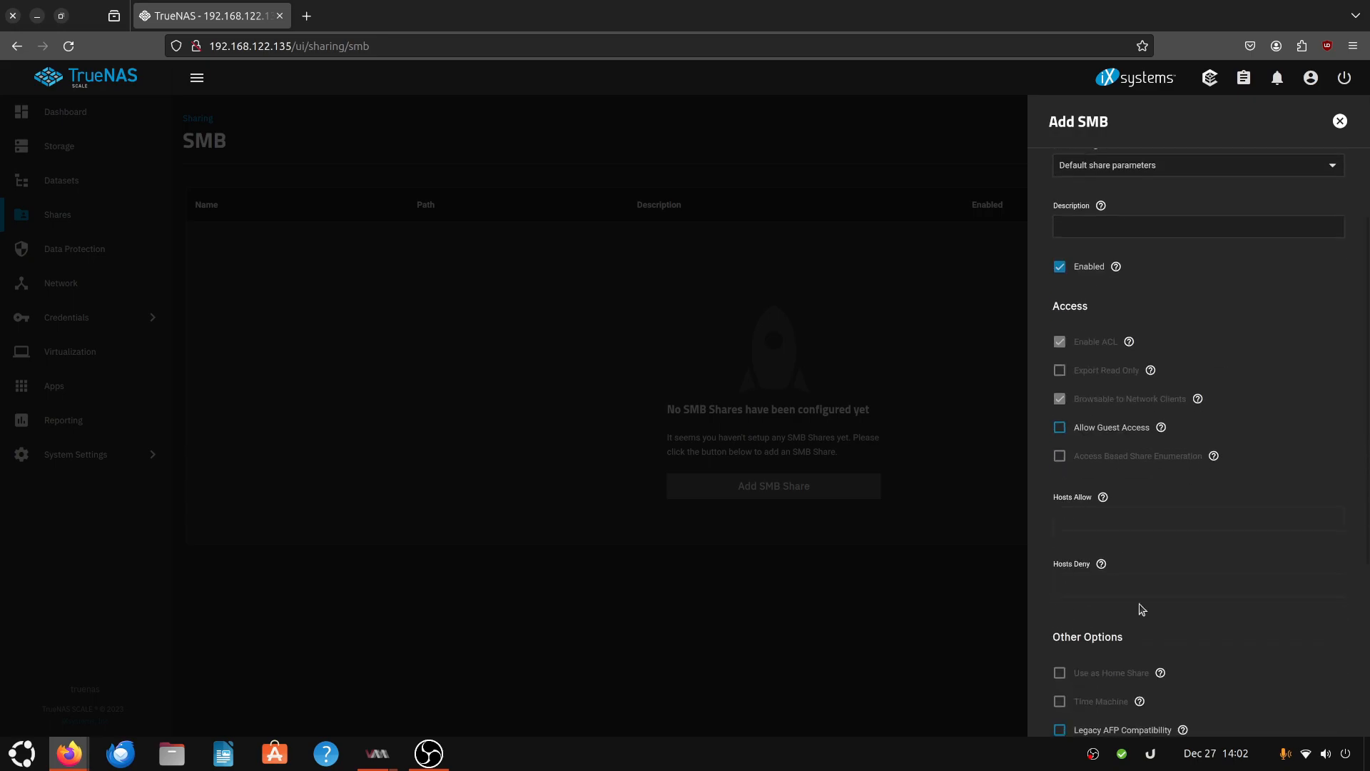
pyautogui.click(1341, 121)
# - Browse the Data Protection, Network, Virtualization and Apps pages
pyautogui.click(71, 249)
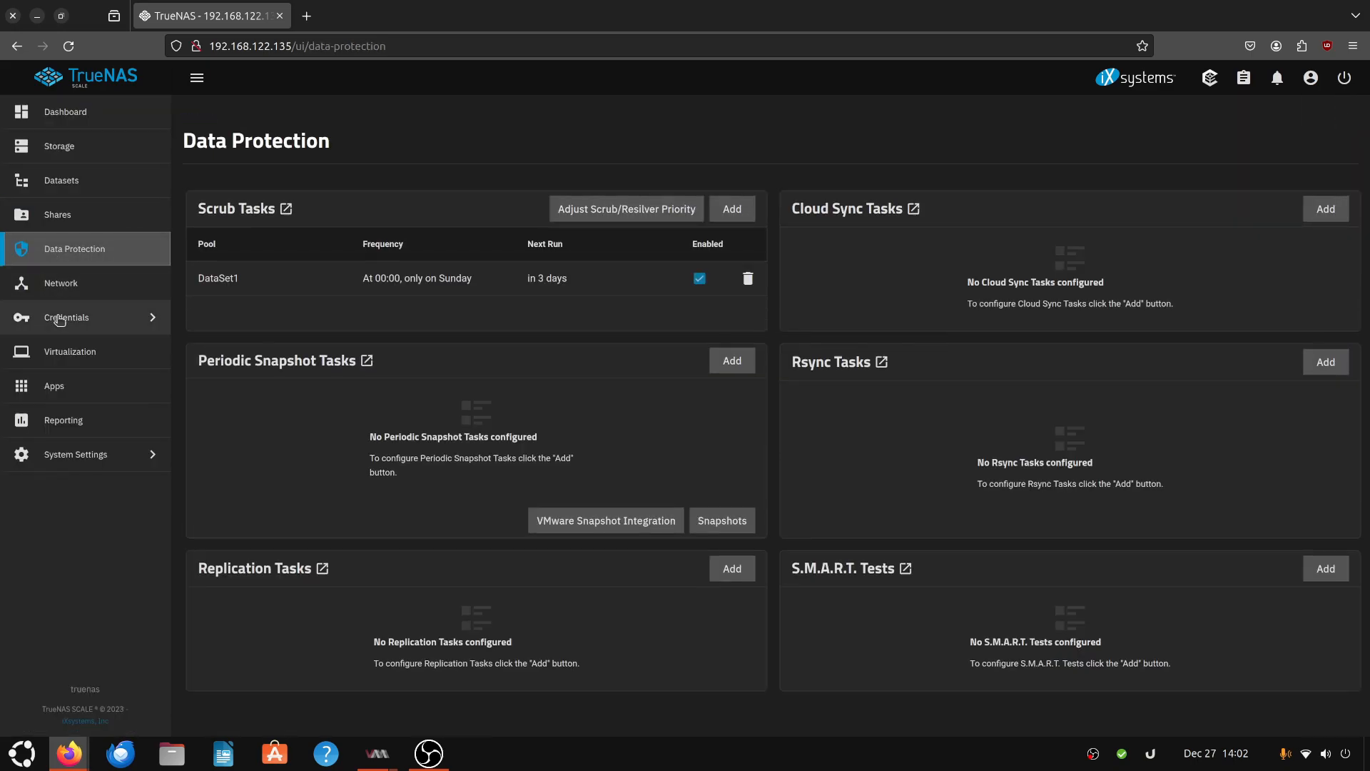
pyautogui.click(64, 286)
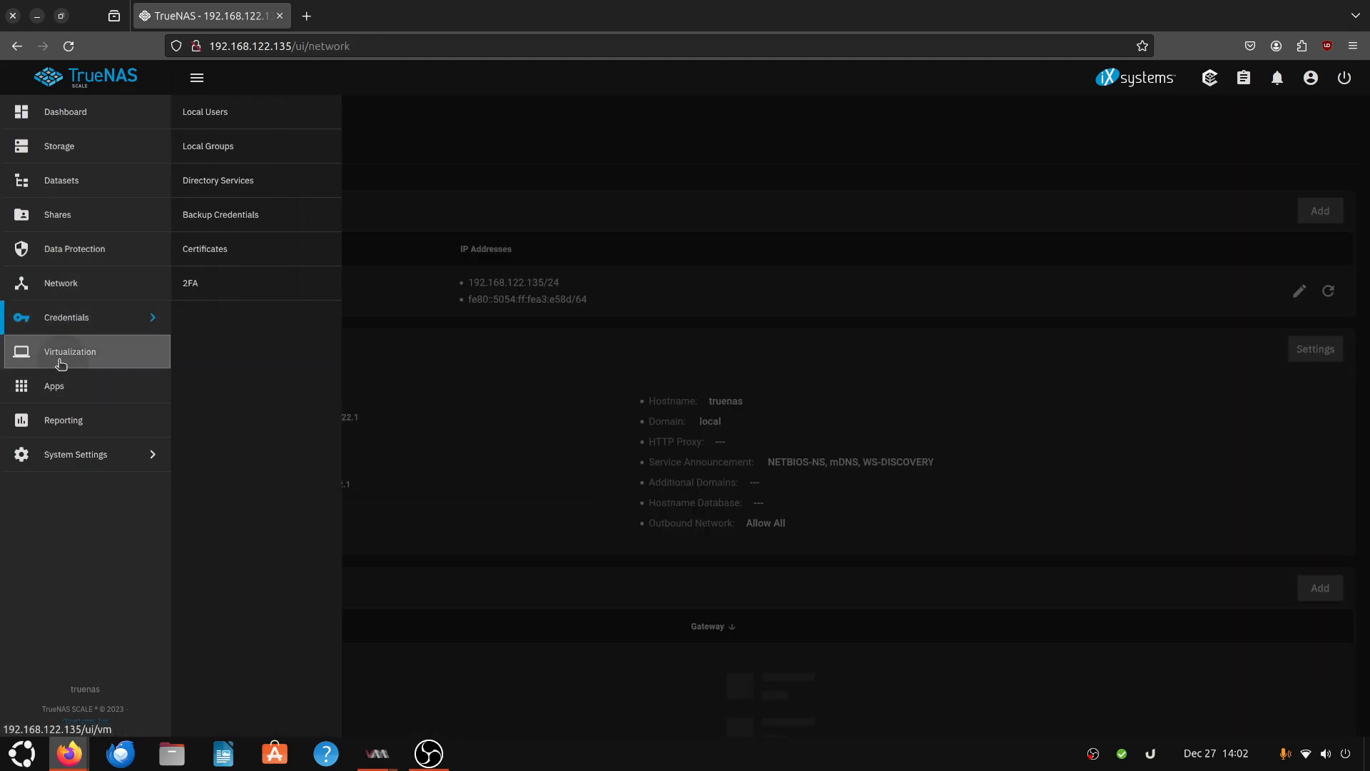
pyautogui.click(61, 364)
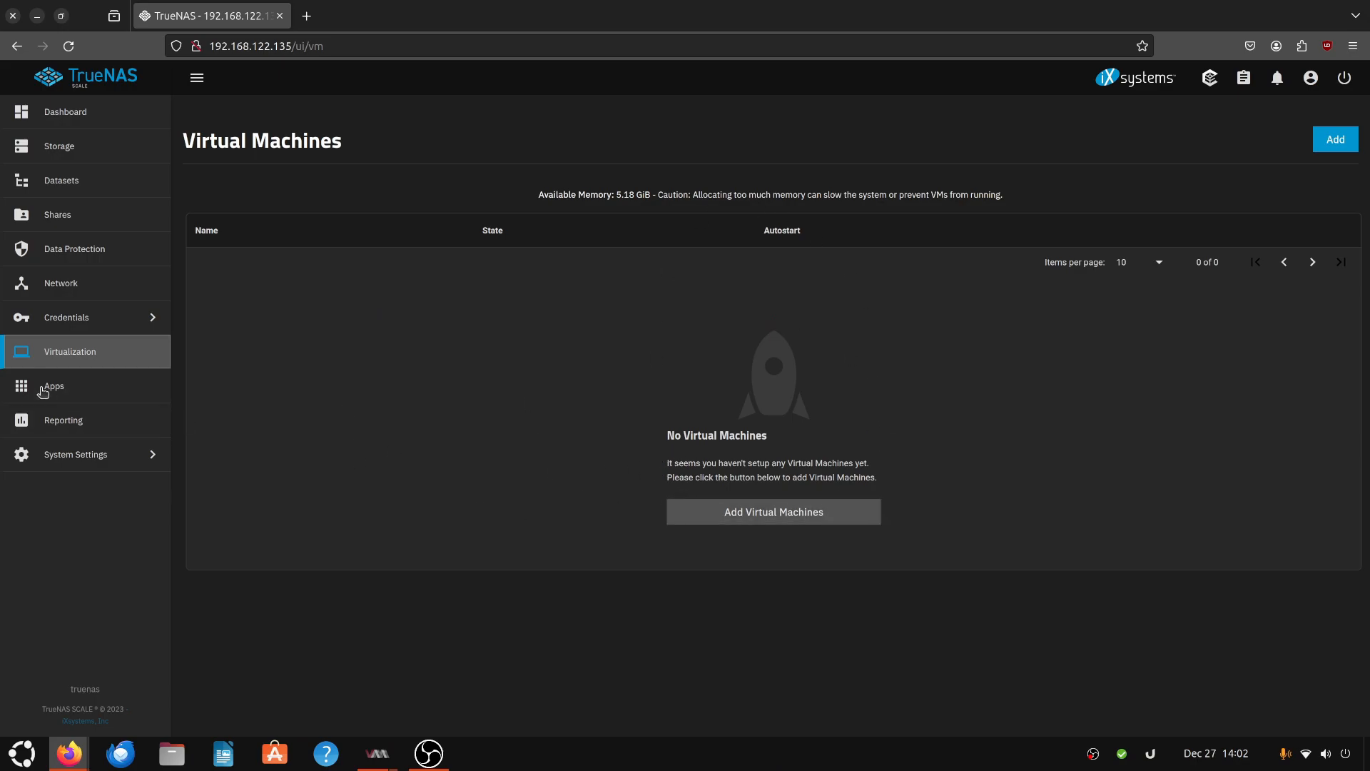
pyautogui.click(79, 392)
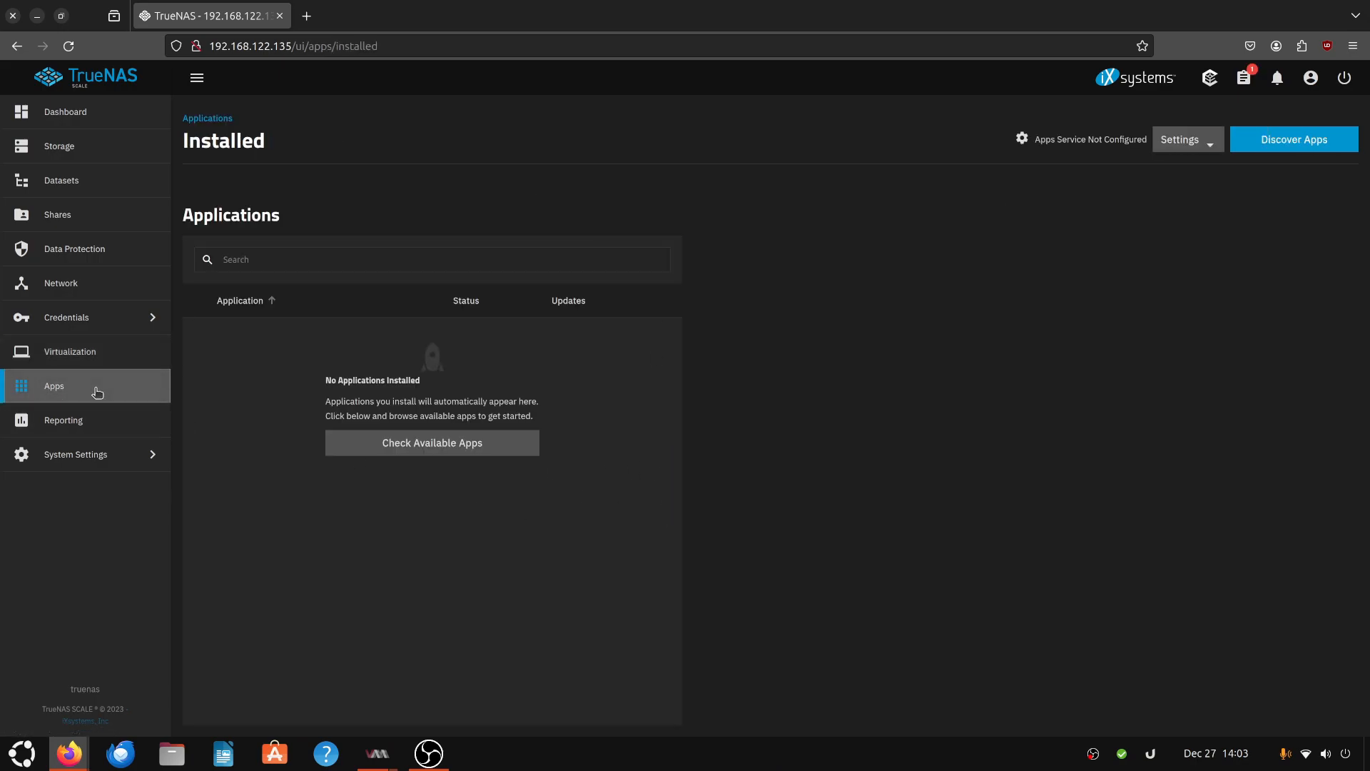
# - Browse the app catalog and open the Homer app's page
pyautogui.click(1285, 139)
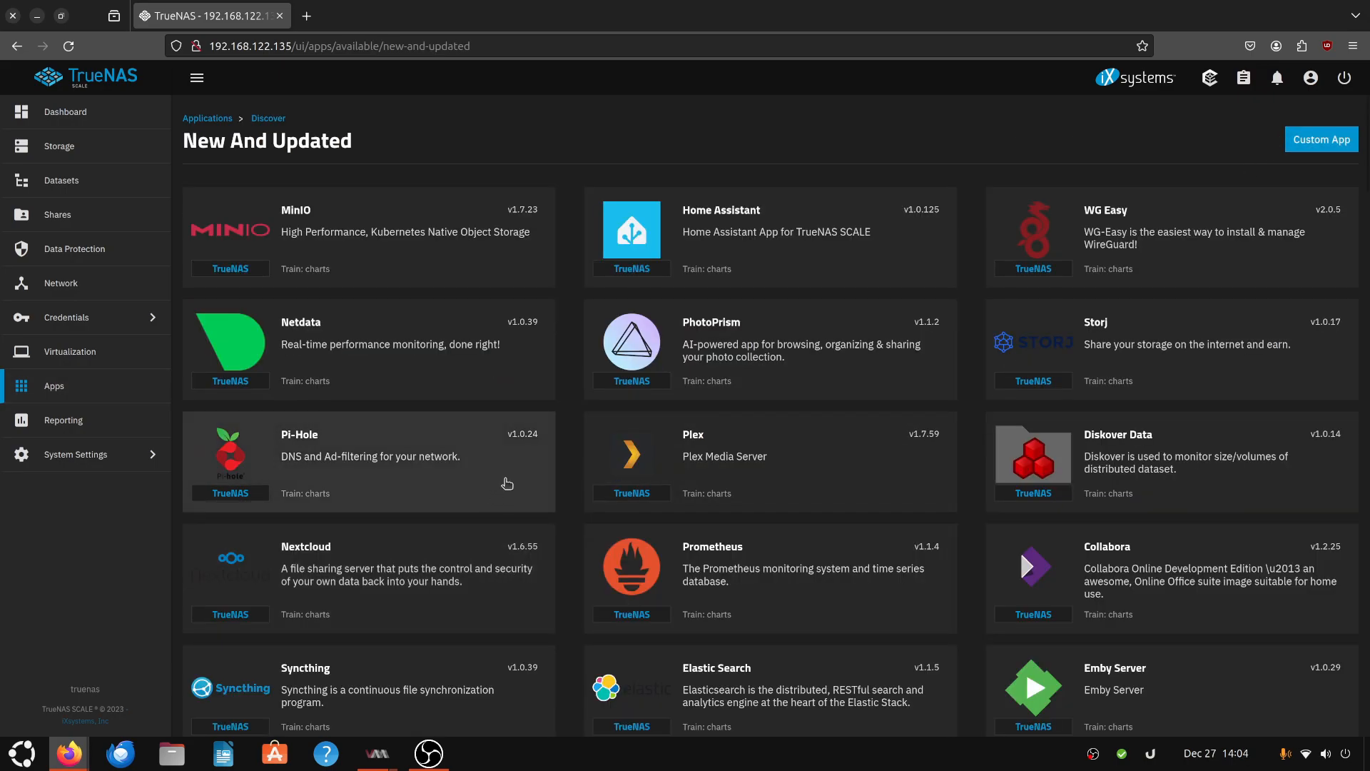
pyautogui.scroll(-3, 561, 398)
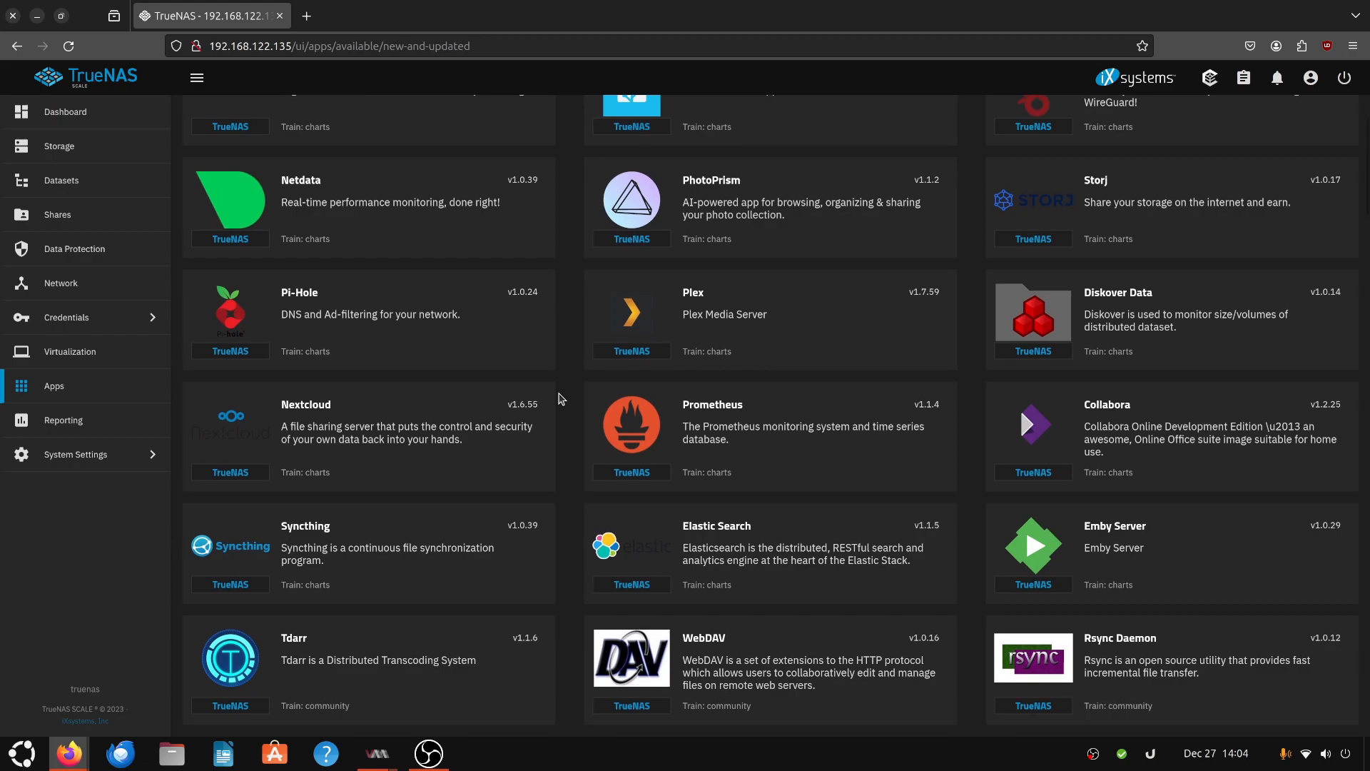
pyautogui.scroll(-1, 560, 398)
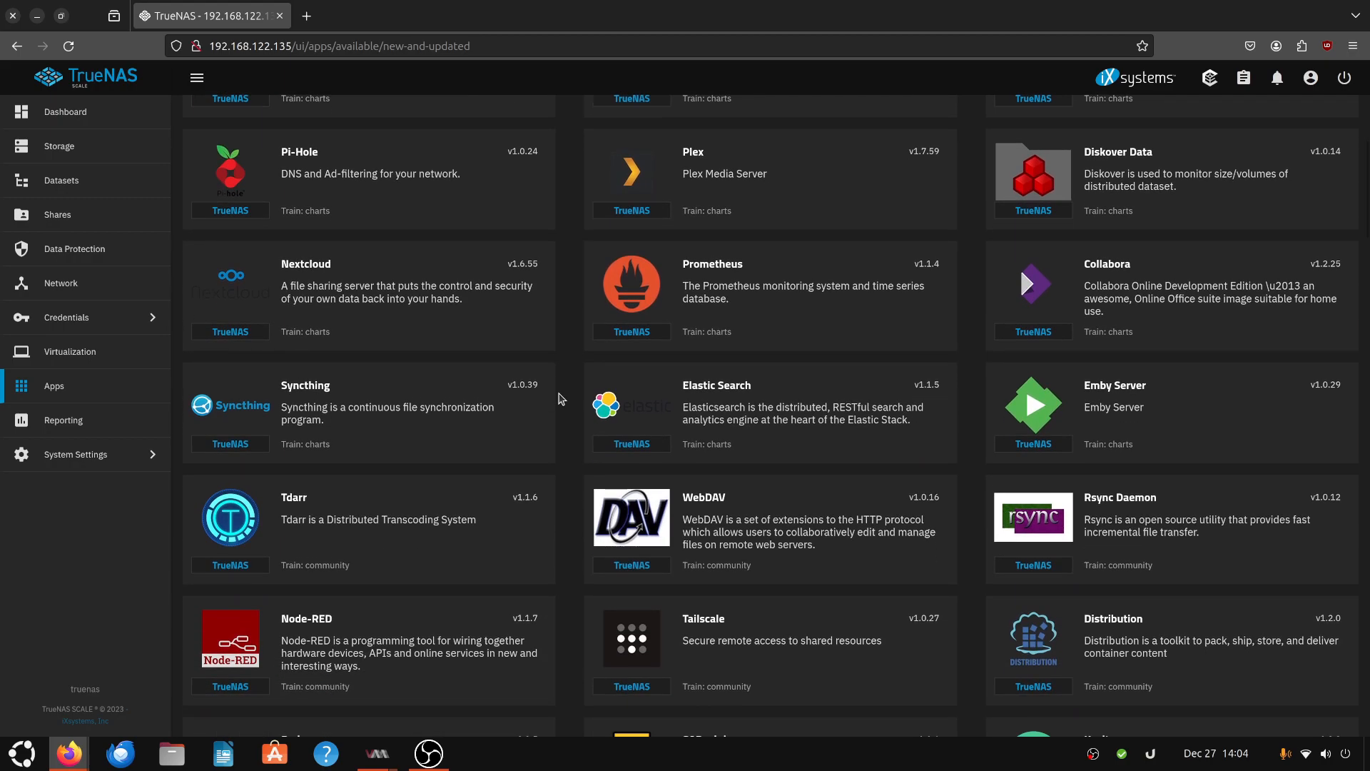
pyautogui.scroll(-6, 560, 398)
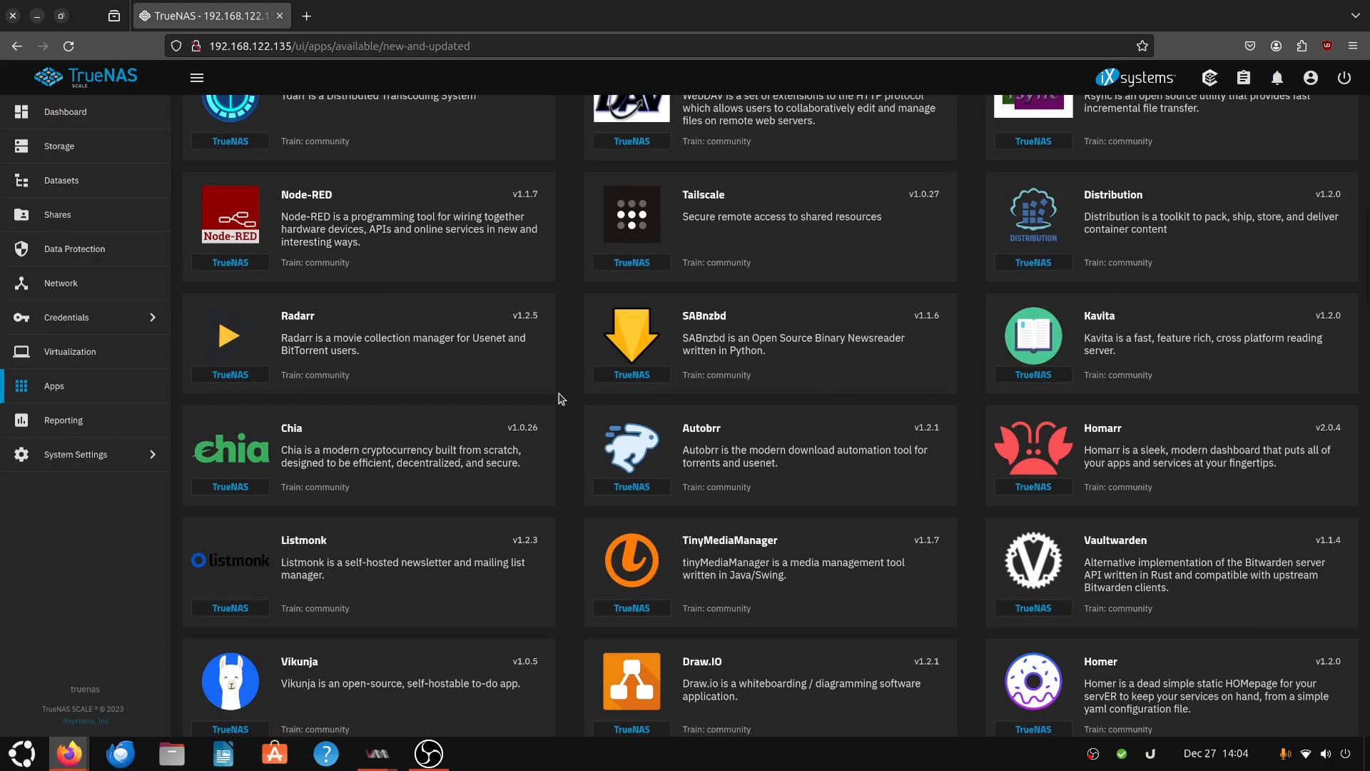
pyautogui.scroll(-3, 560, 398)
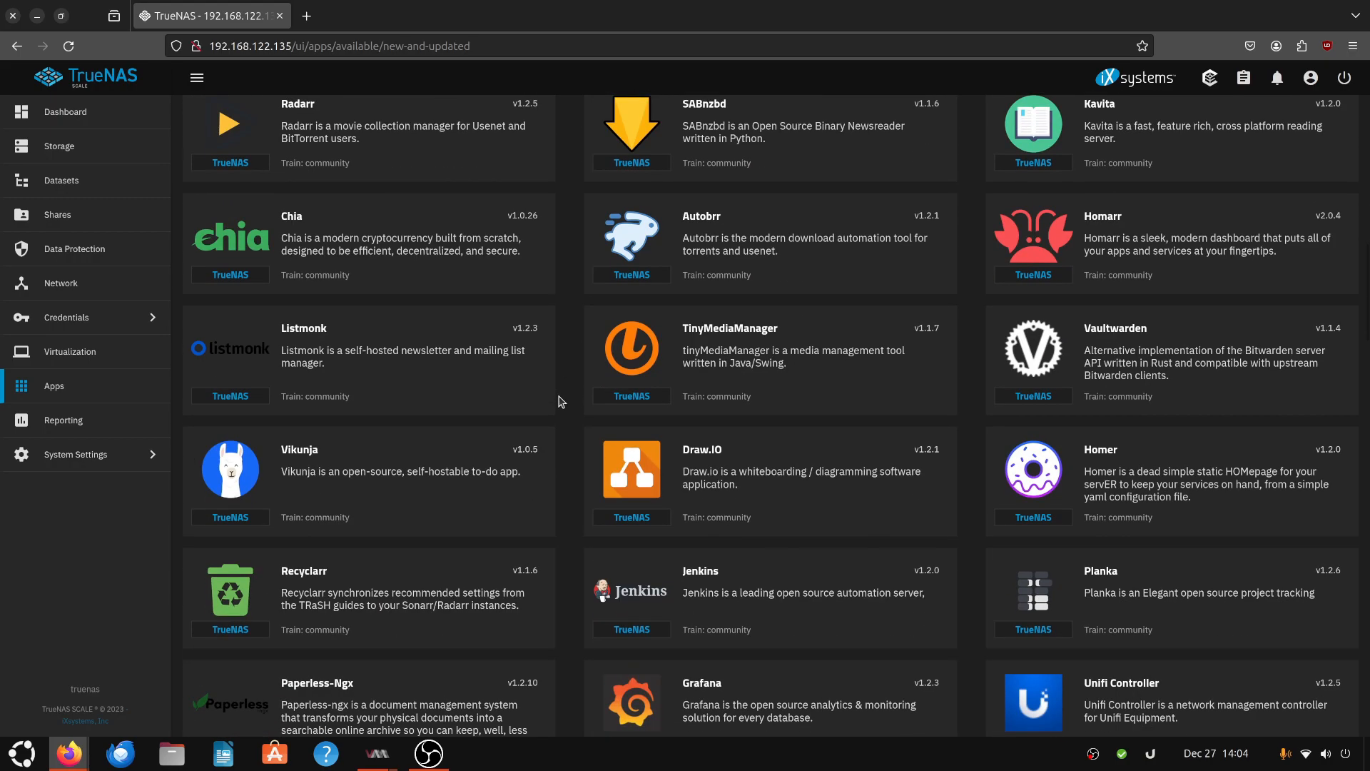
pyautogui.click(1134, 484)
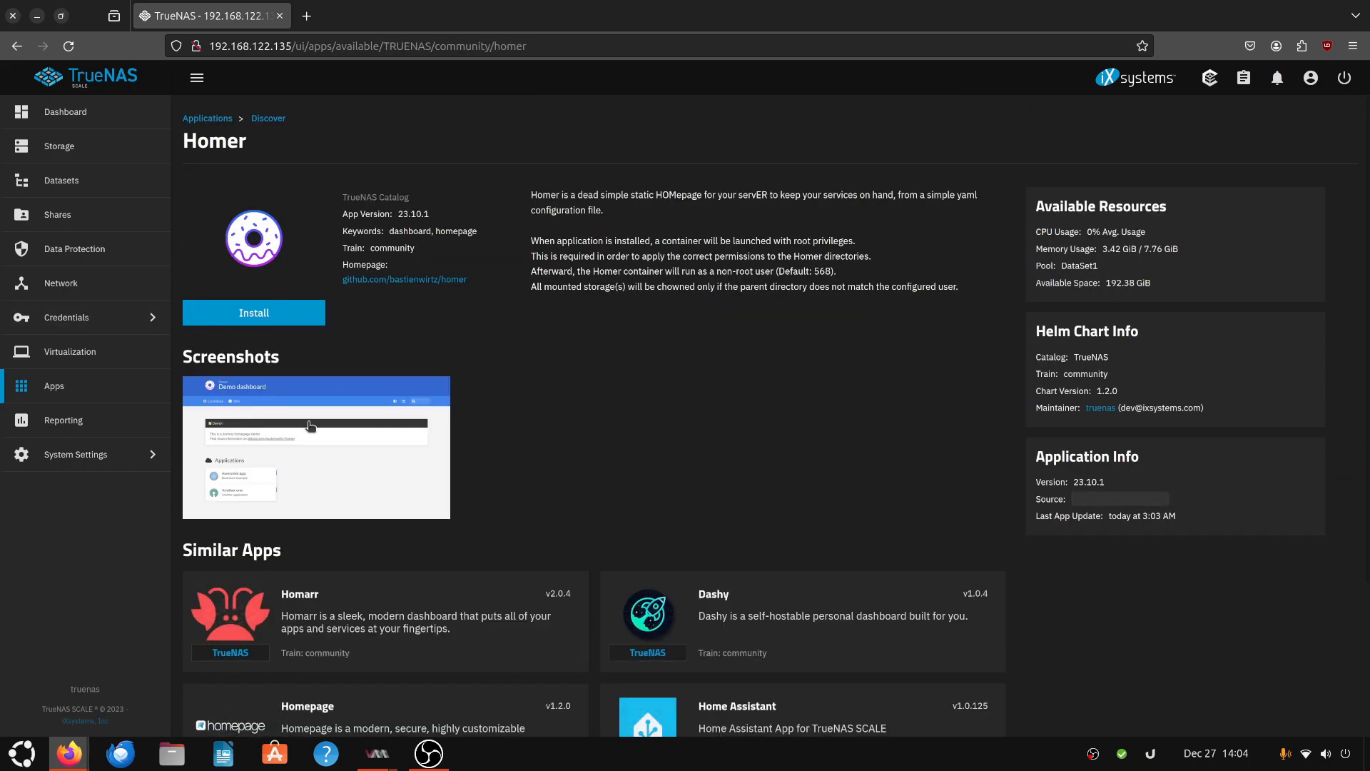
# - Open the Homer installation form and review its name, user, network and storage settings
pyautogui.click(255, 323)
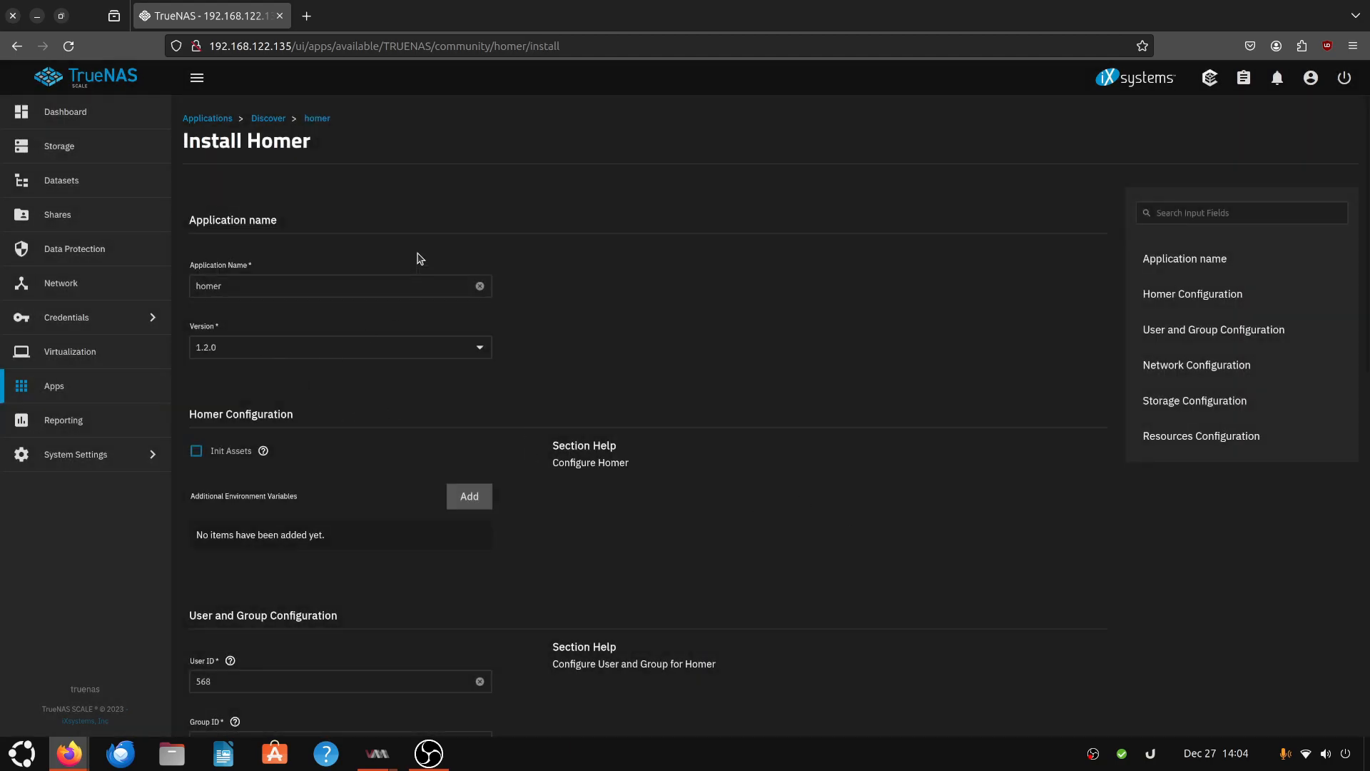
pyautogui.scroll(-2, 367, 345)
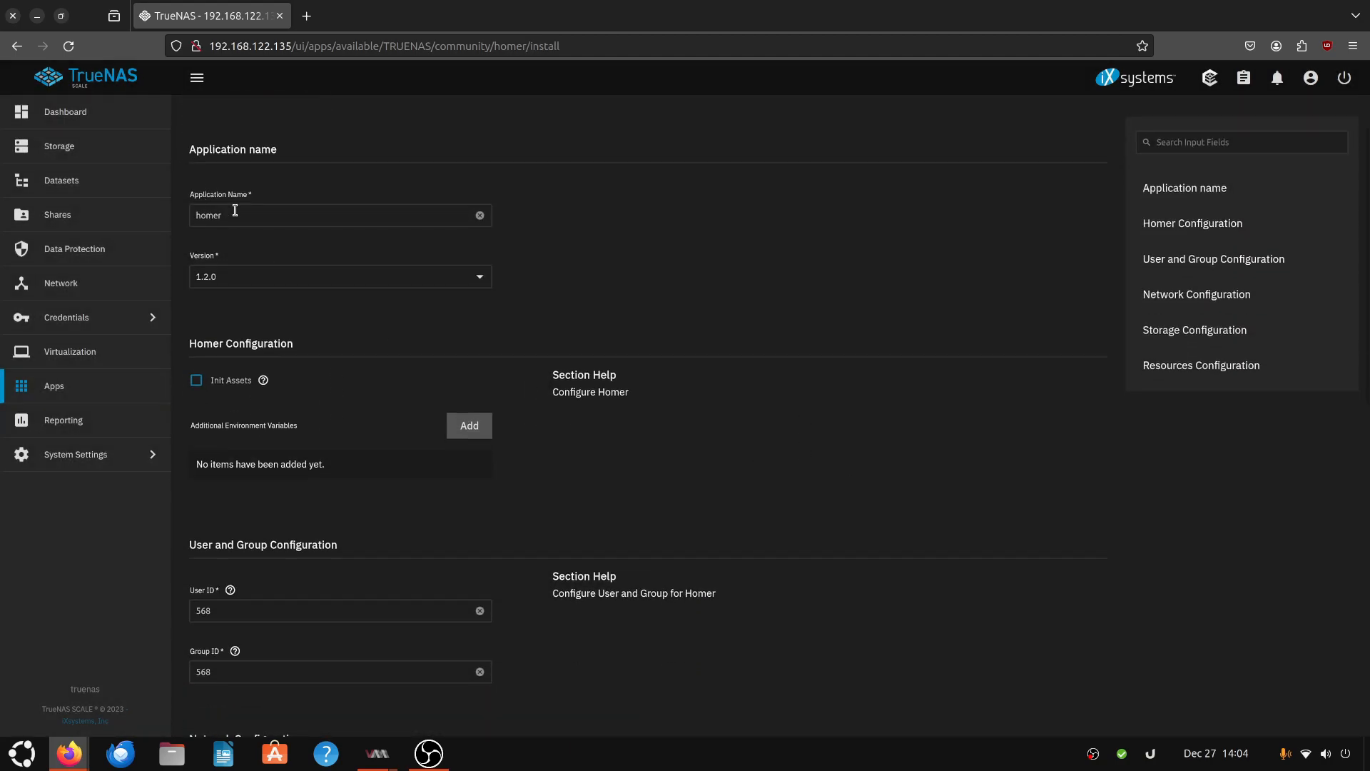
pyautogui.scroll(-4, 350, 382)
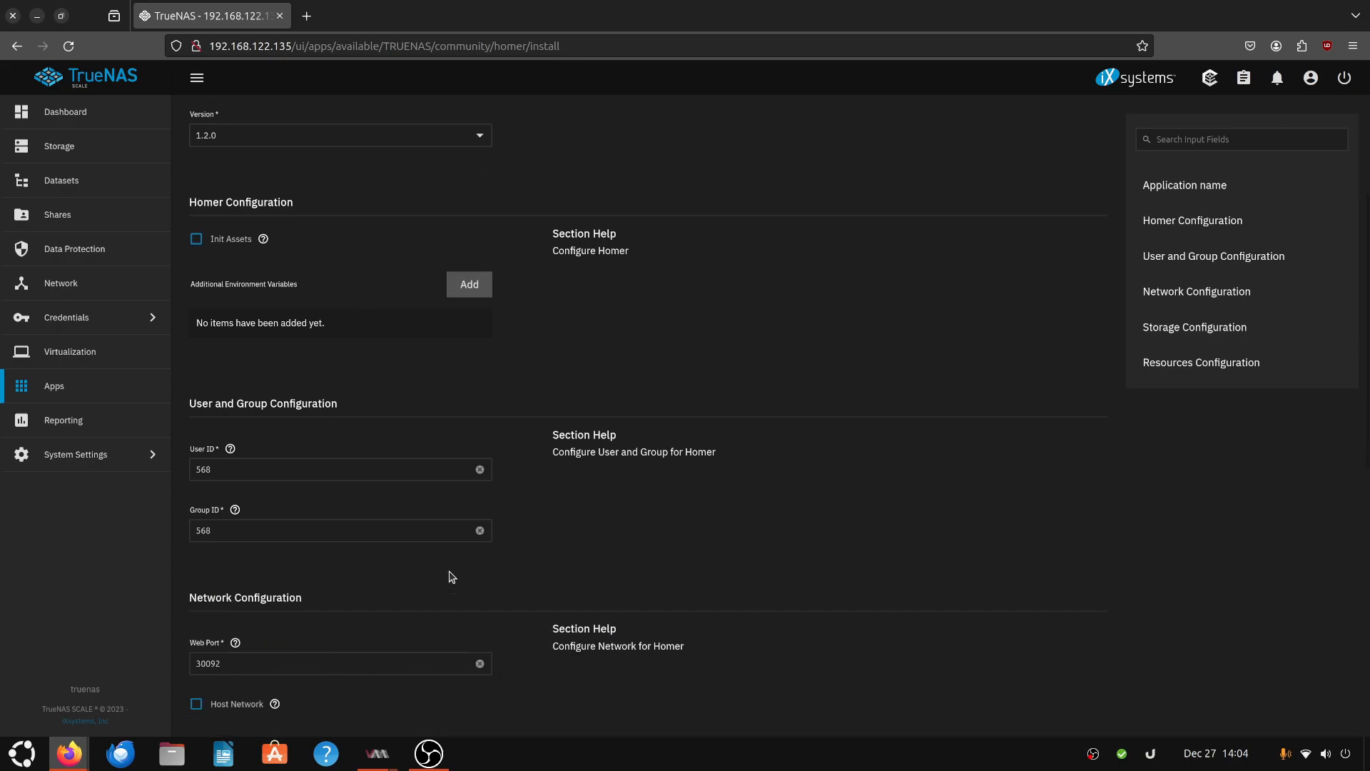
pyautogui.scroll(-6, 449, 574)
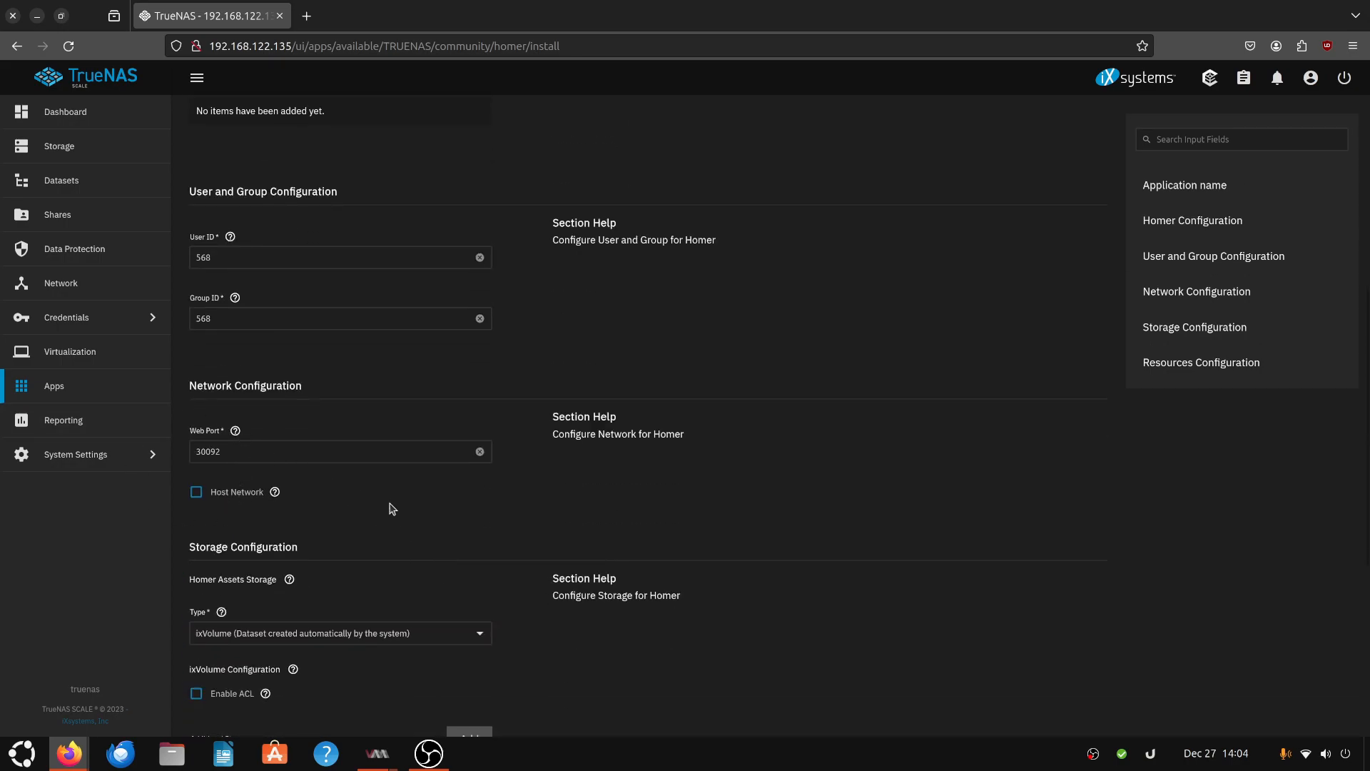
pyautogui.scroll(-2, 466, 514)
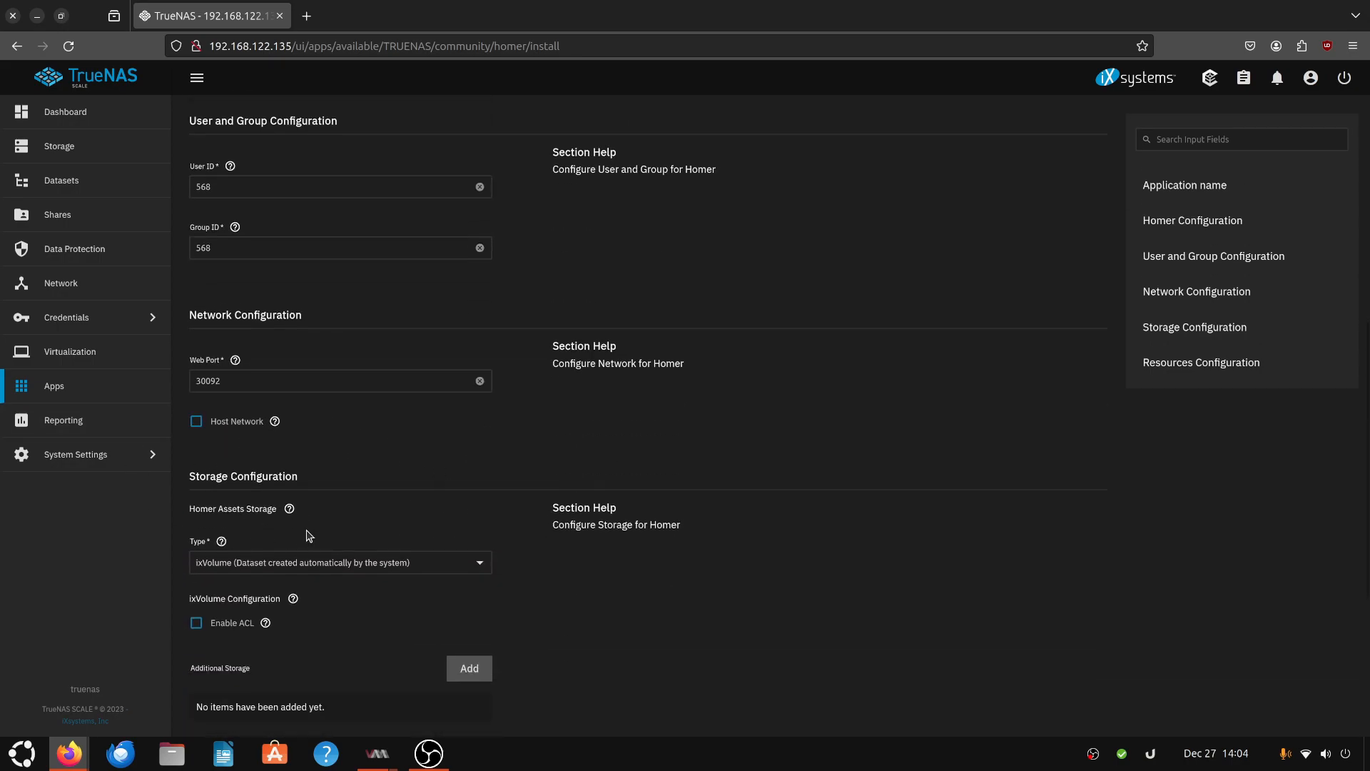
pyautogui.click(443, 561)
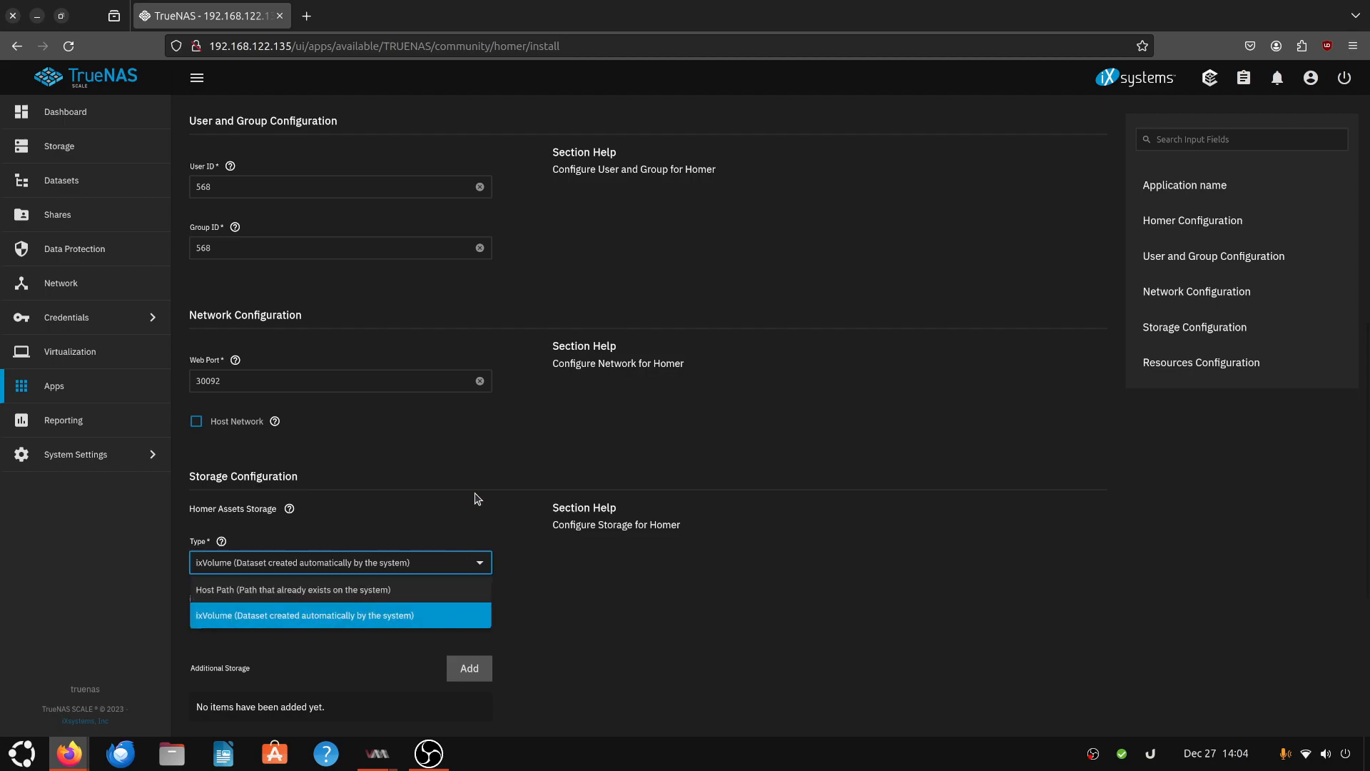
pyautogui.scroll(-6, 444, 493)
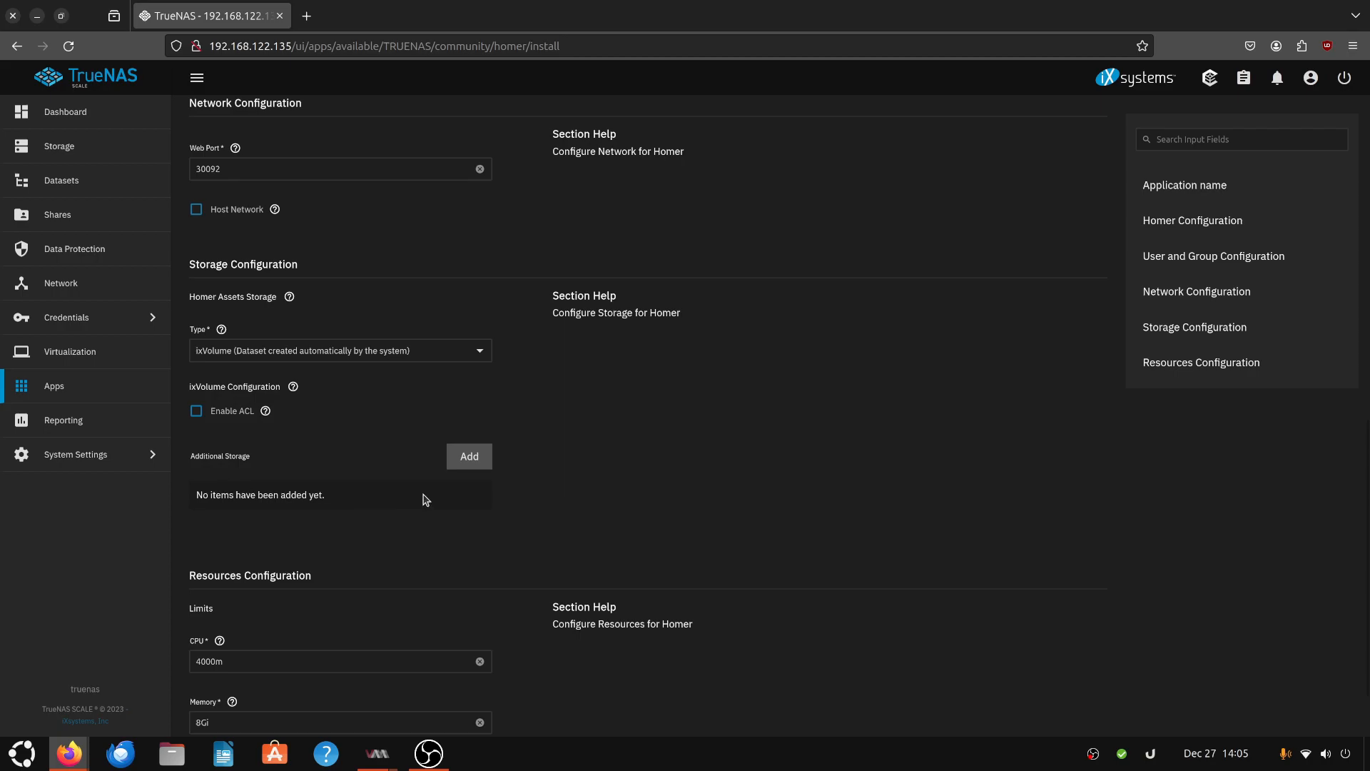
pyautogui.click(471, 462)
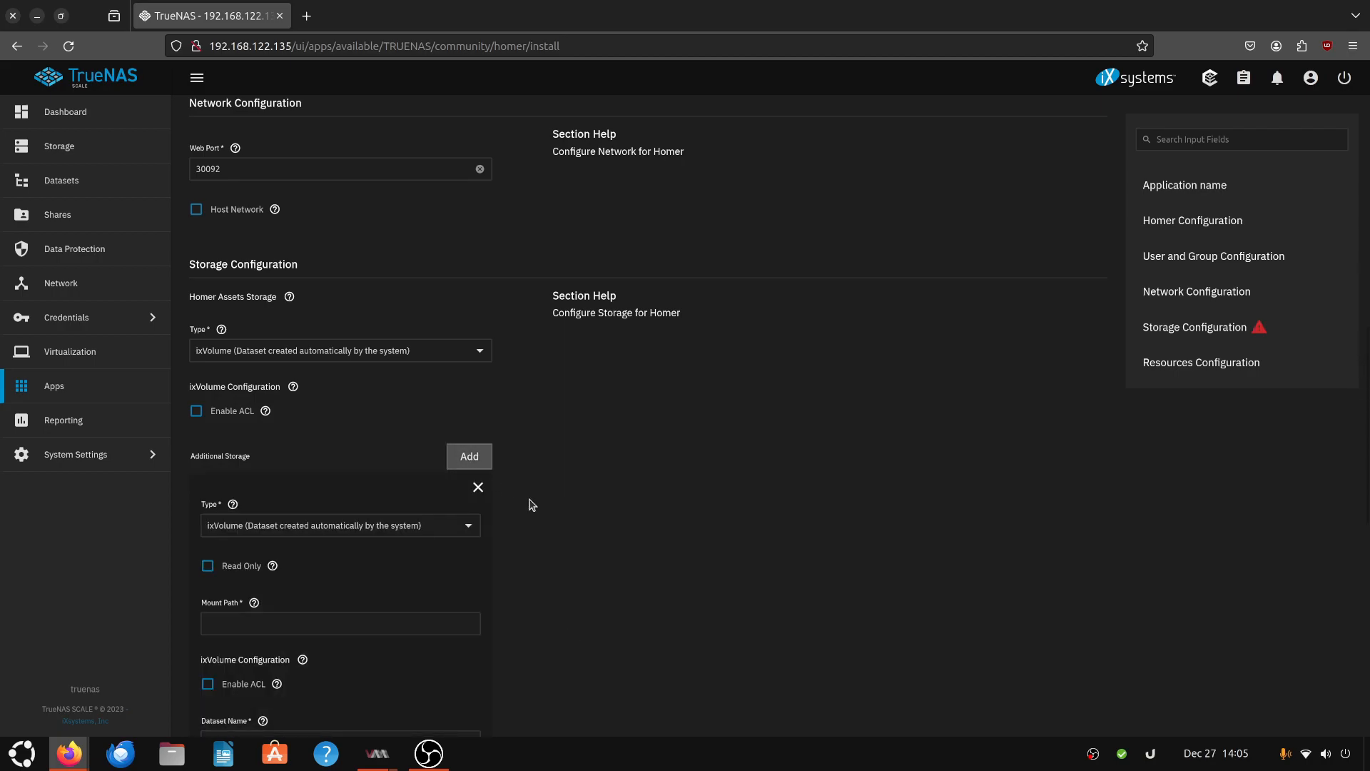
pyautogui.scroll(-5, 551, 514)
pyautogui.scroll(2, 473, 371)
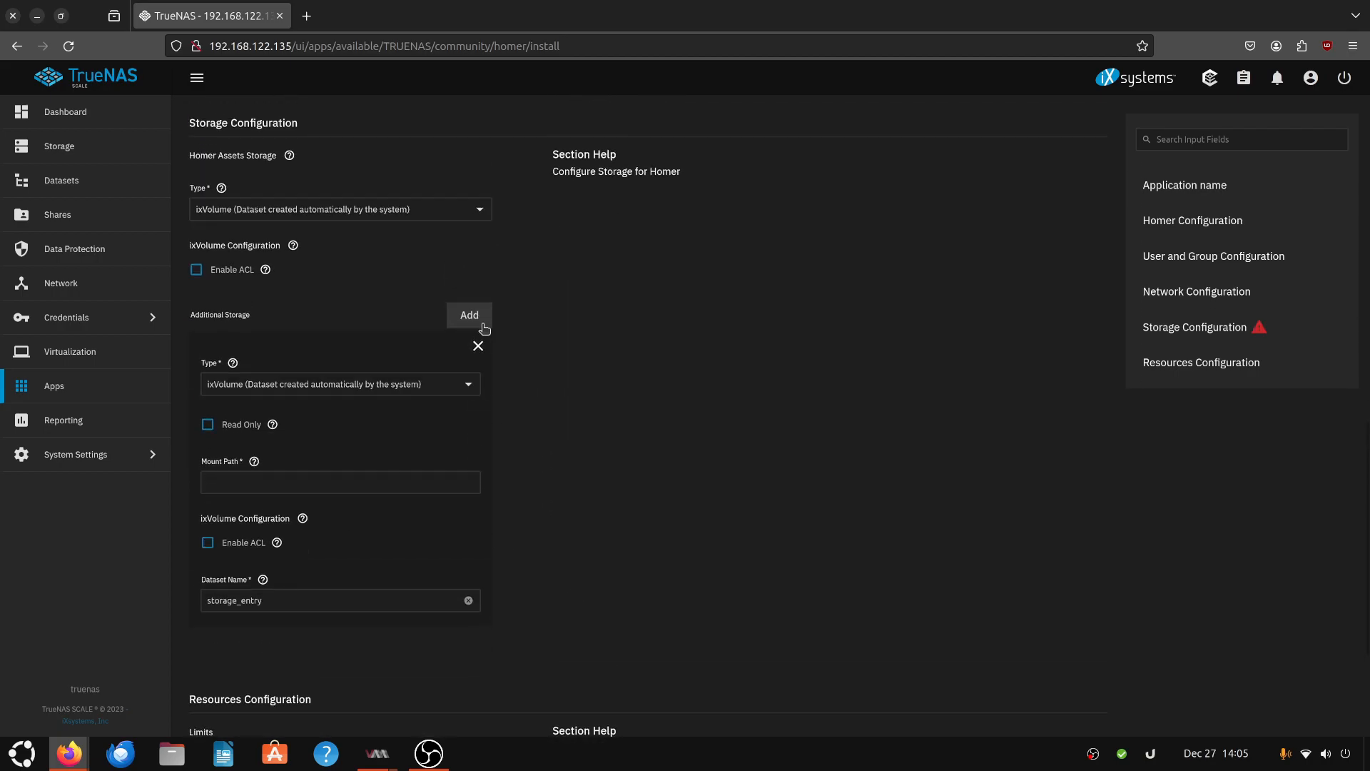
pyautogui.click(478, 344)
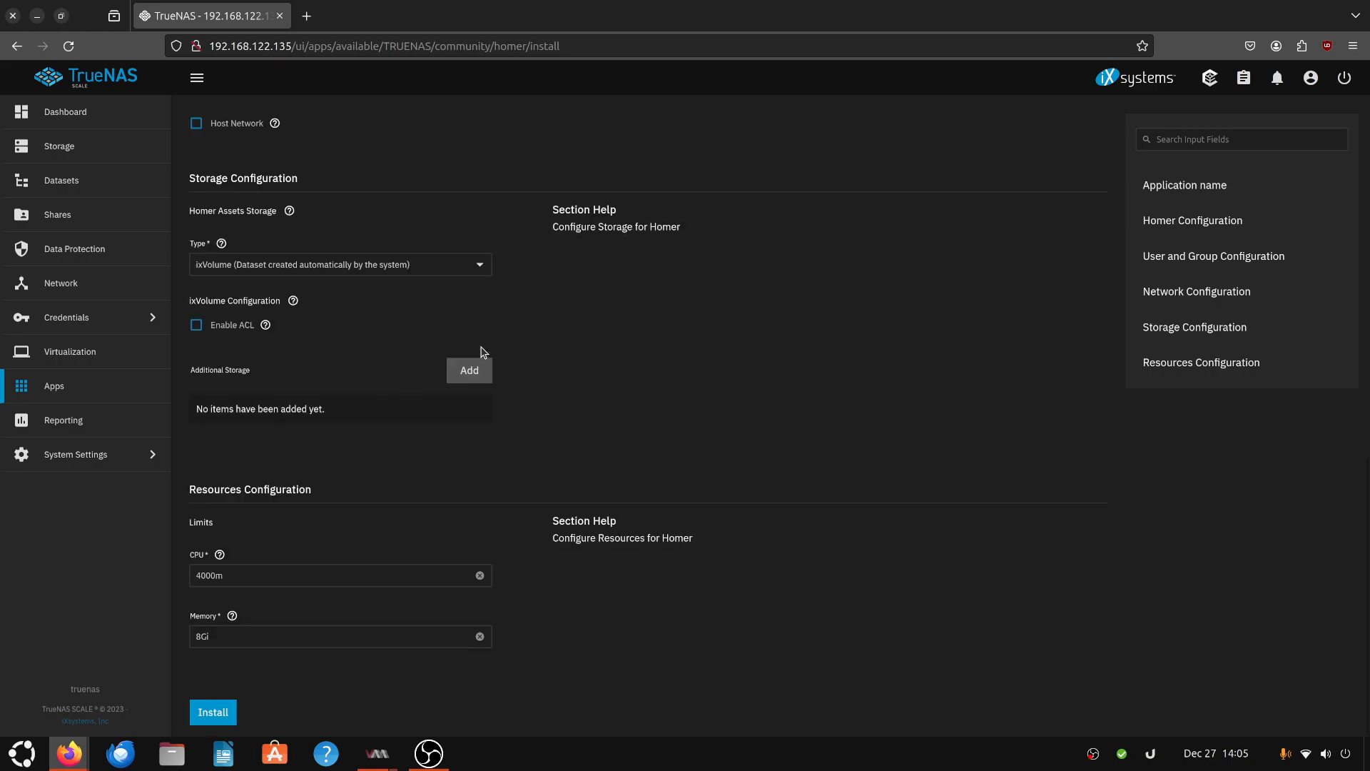
# - Install Homer with its default settings and reload the Installed applications page
pyautogui.click(215, 712)
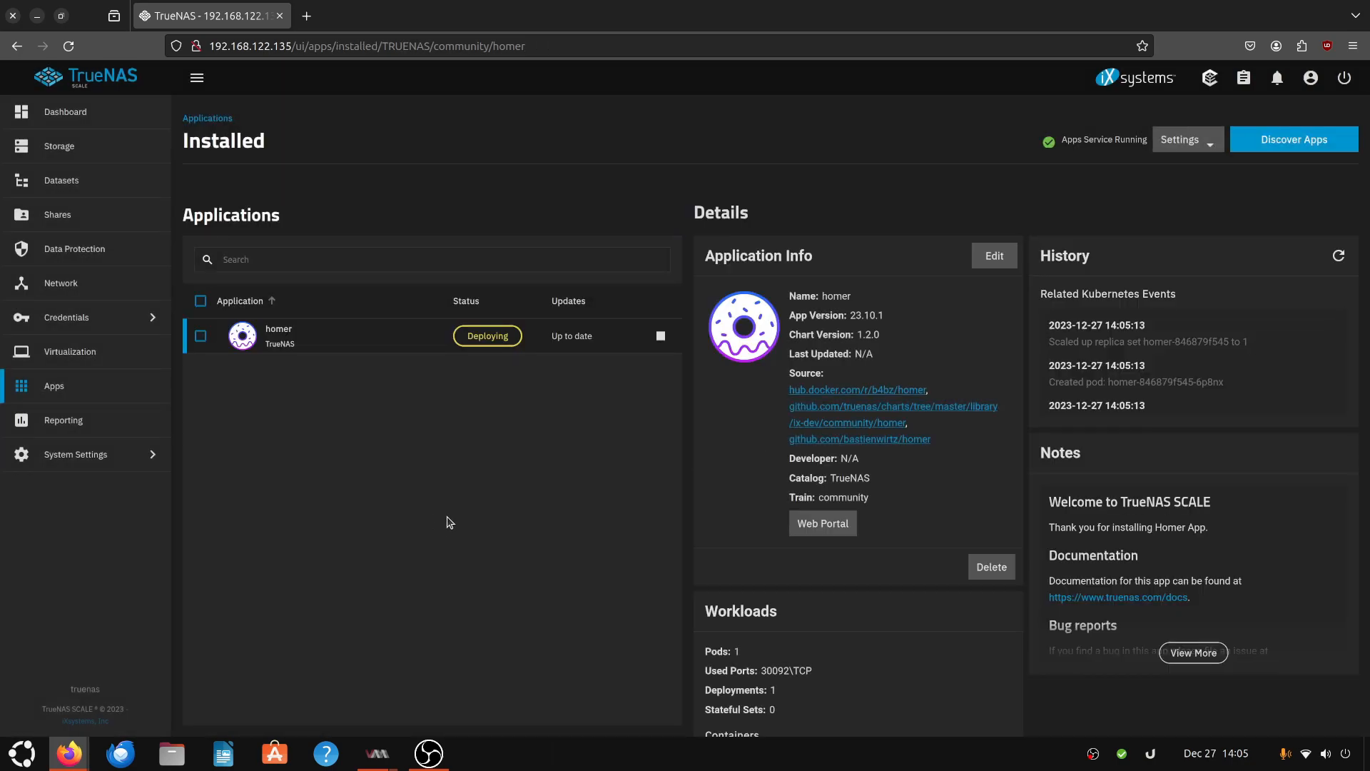
pyautogui.scroll(-2, 971, 642)
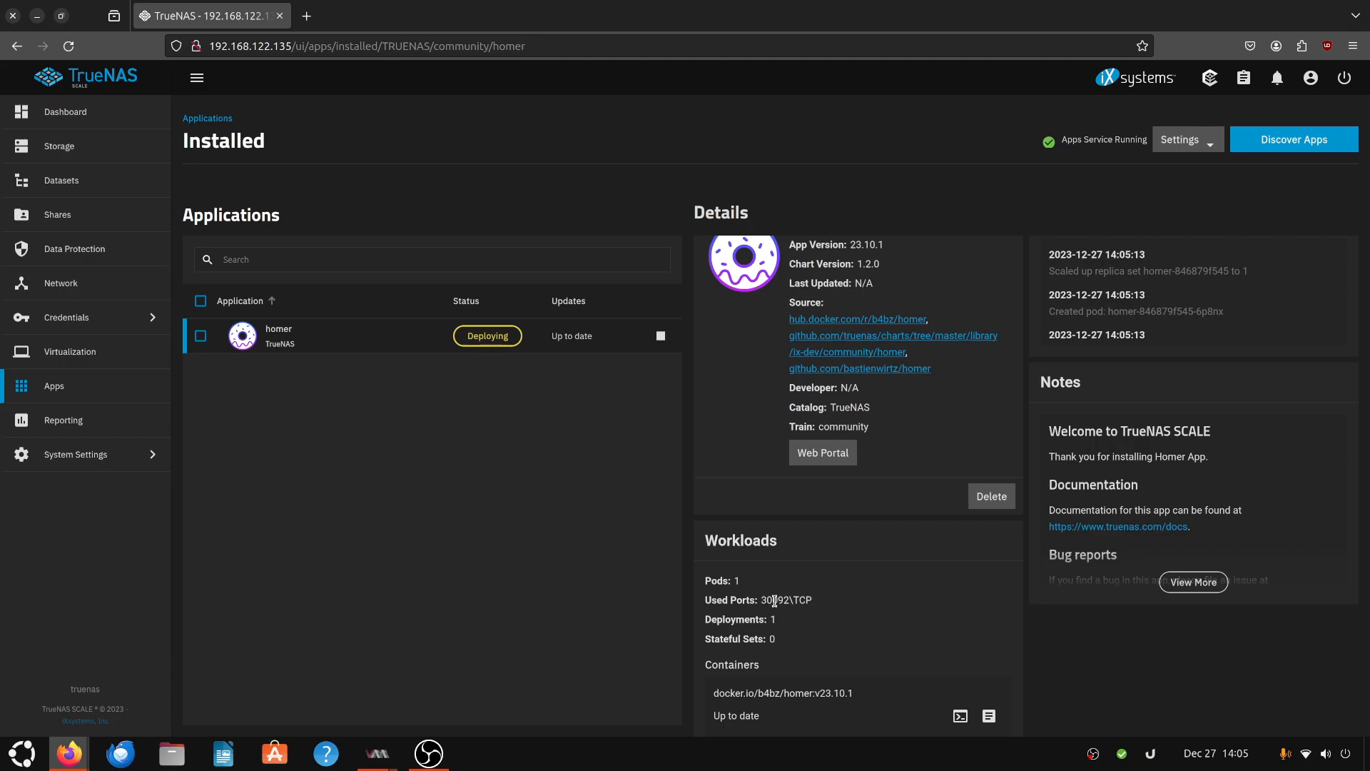
pyautogui.scroll(2, 774, 600)
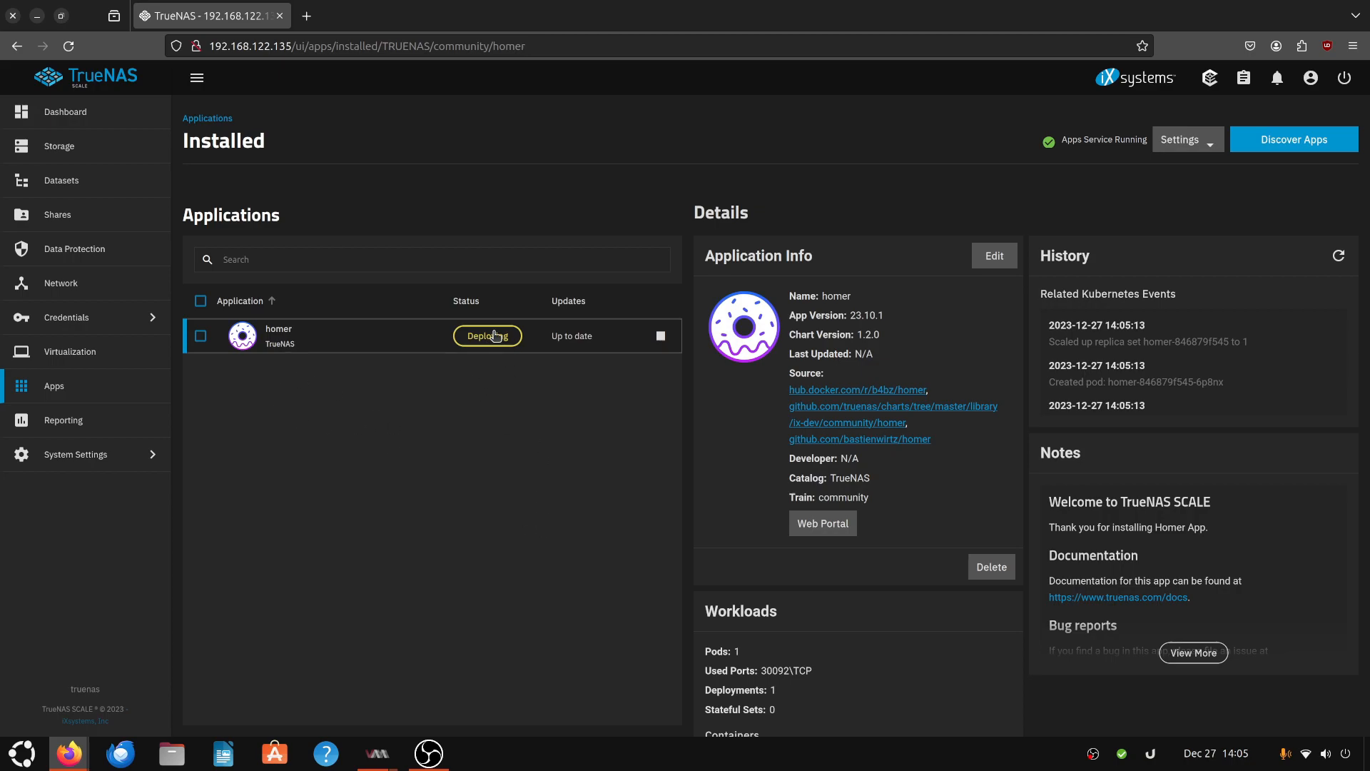
pyautogui.click(201, 336)
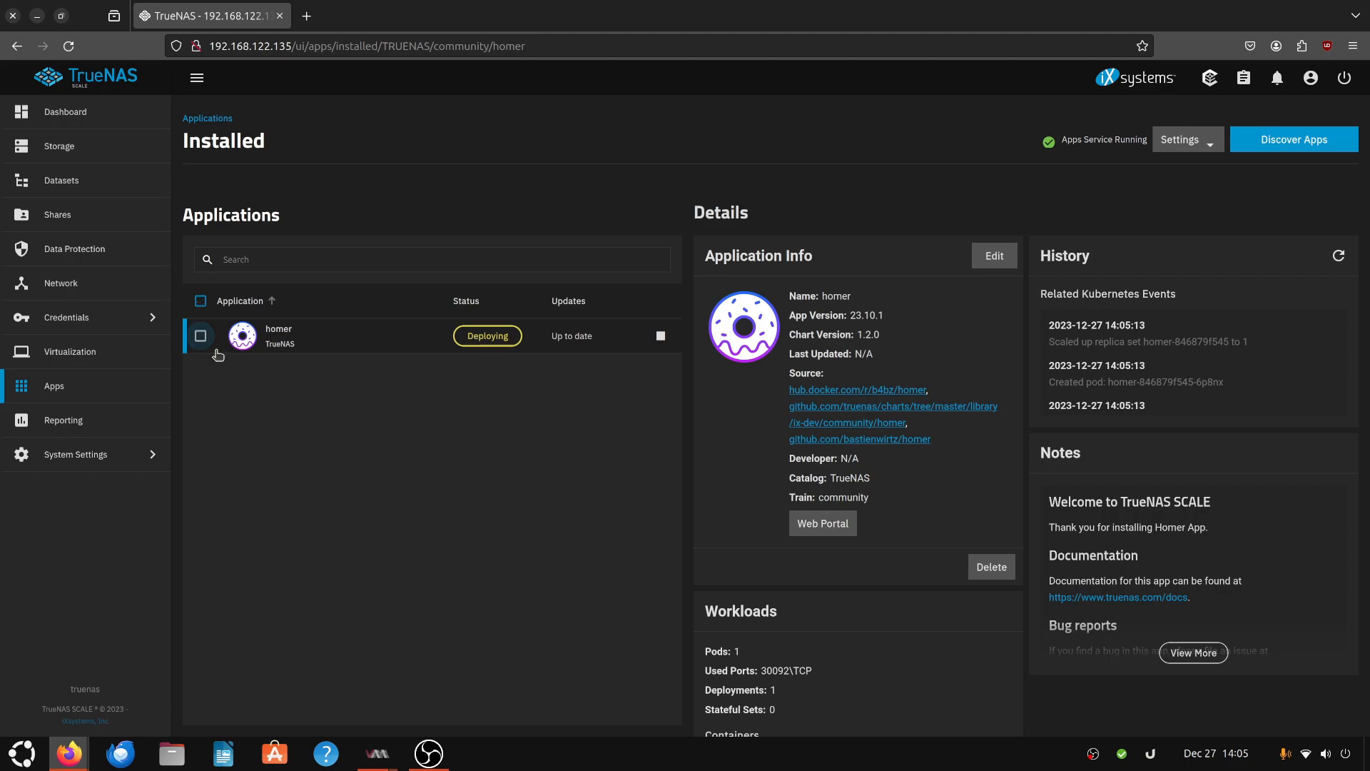
pyautogui.click(68, 49)
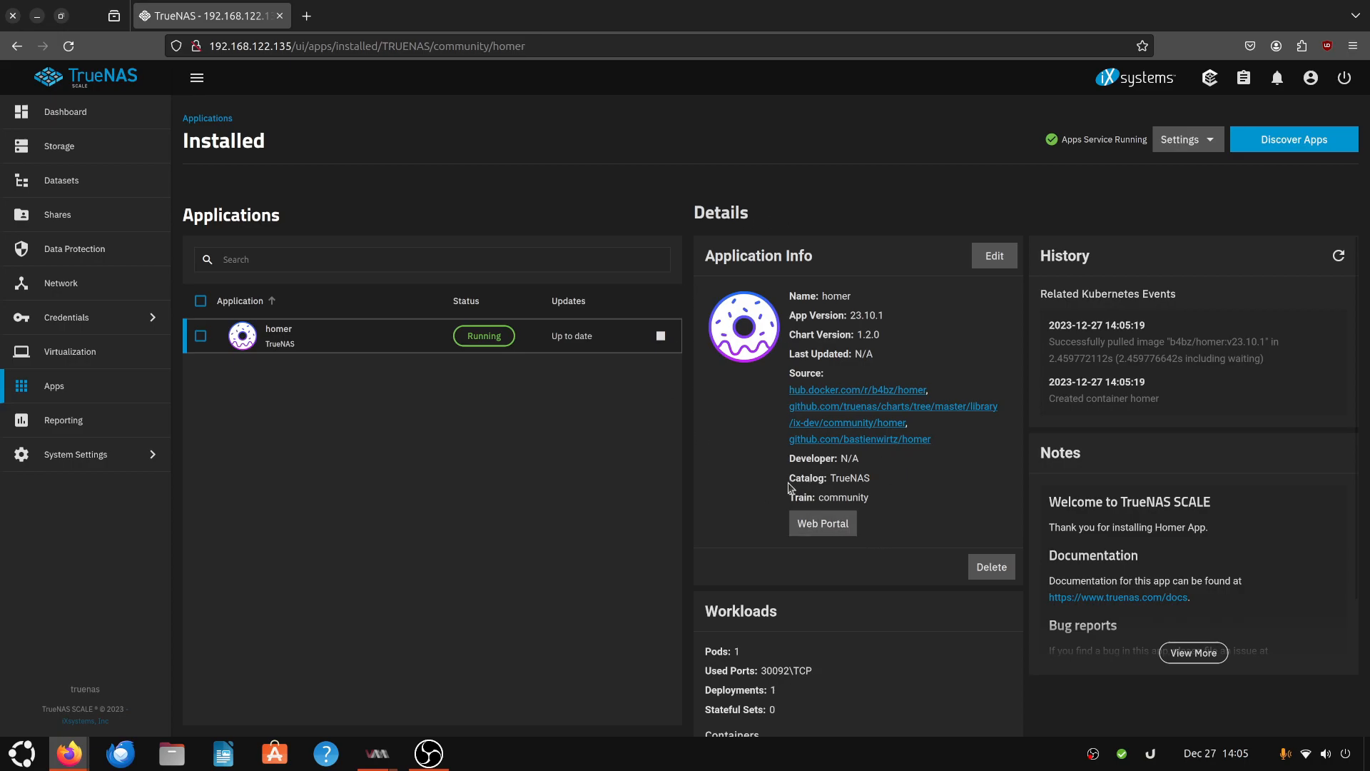
# - Open Homer's web portal and toggle the dashboard's colour theme and layout
pyautogui.click(823, 527)
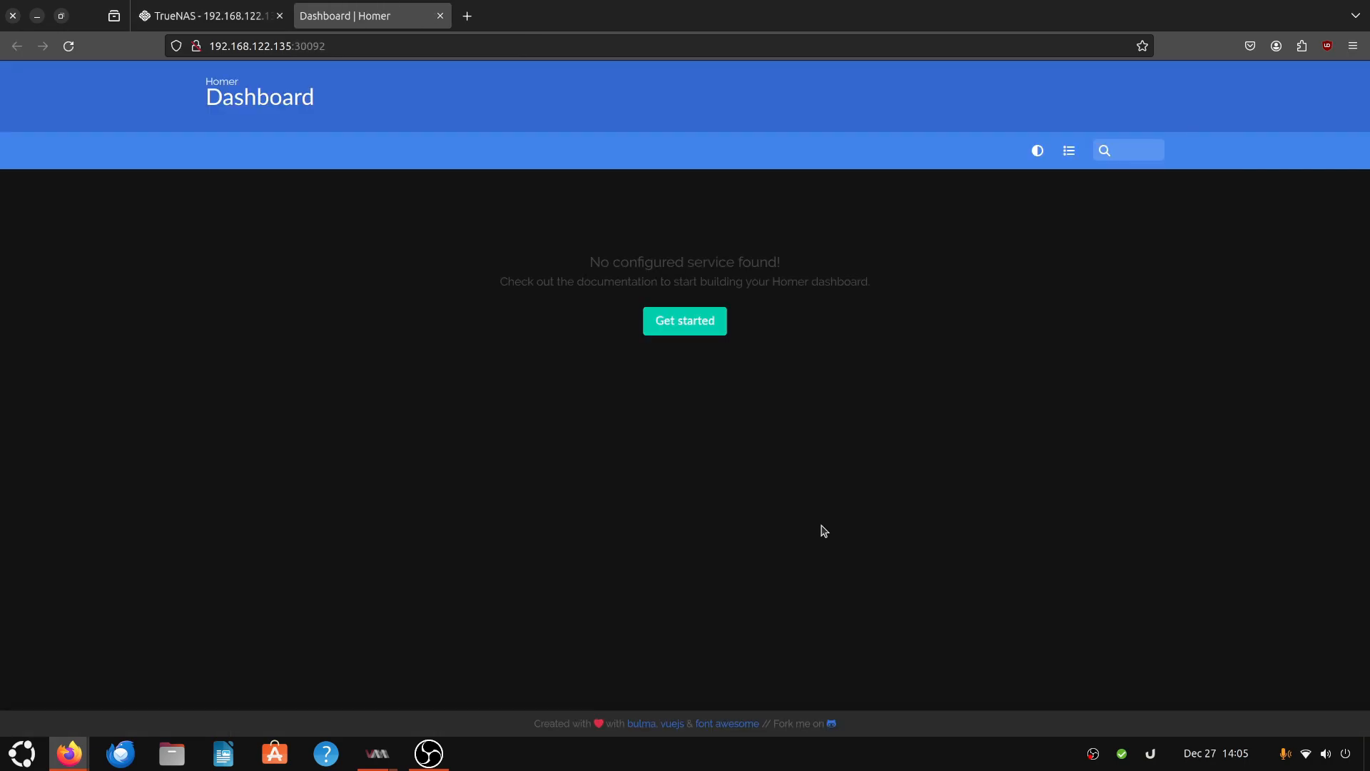
pyautogui.click(688, 322)
pyautogui.middleClick(532, 16)
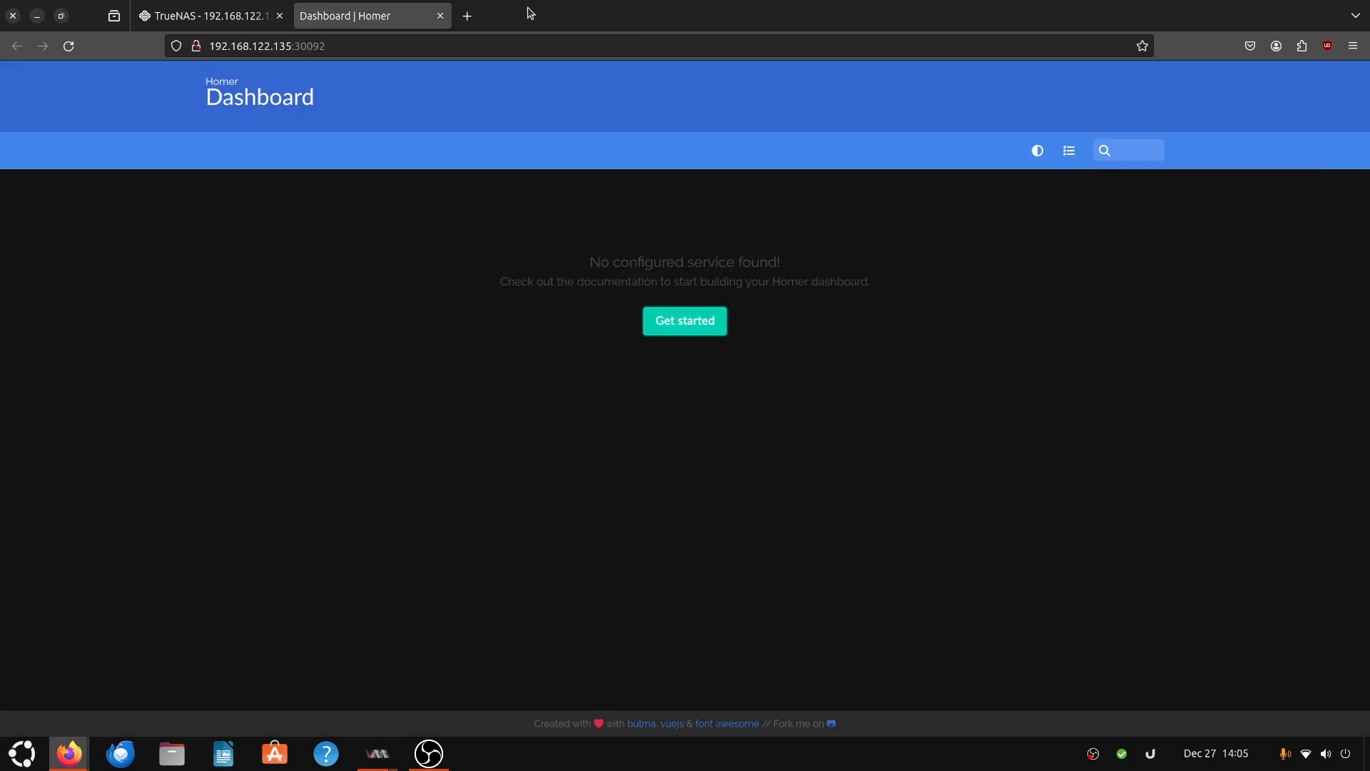
pyautogui.click(1063, 156)
pyautogui.click(1057, 159)
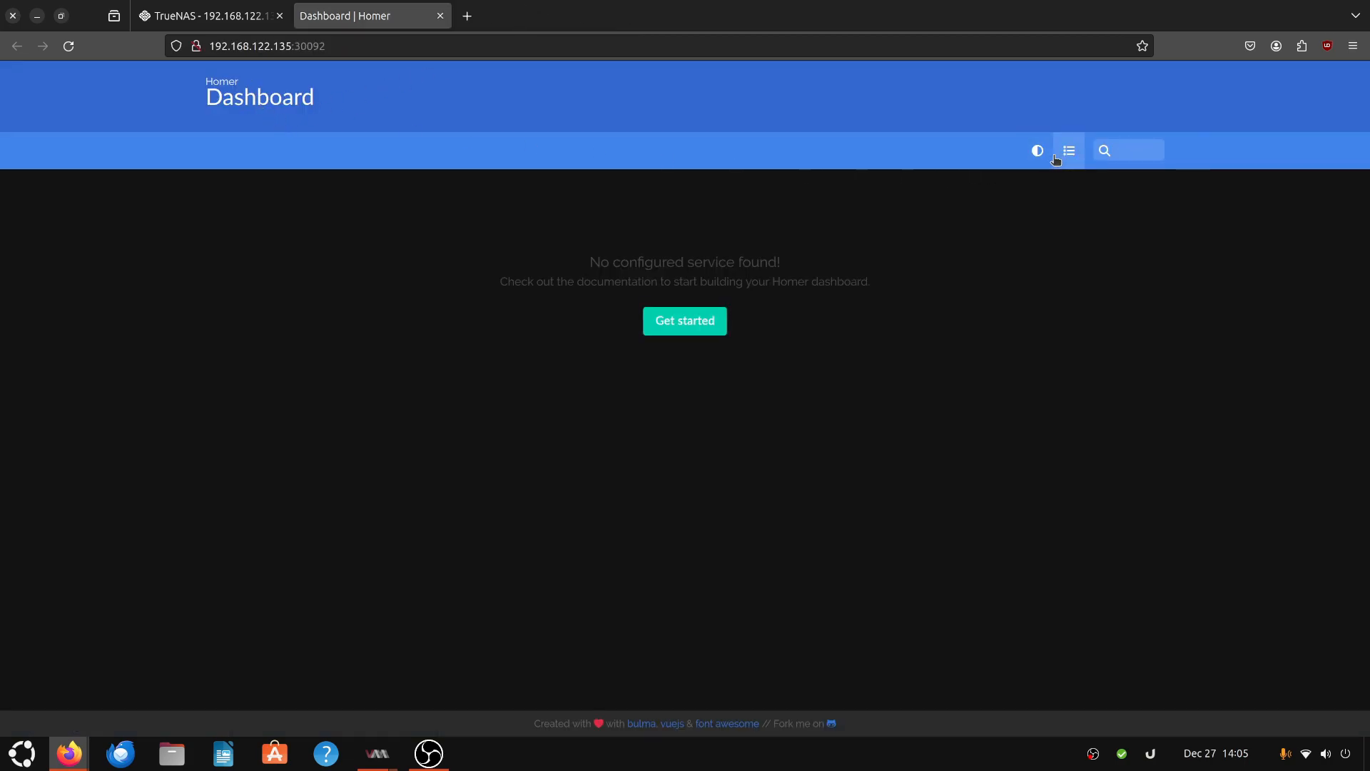
pyautogui.click(1041, 157)
pyautogui.click(1040, 157)
pyautogui.click(1065, 156)
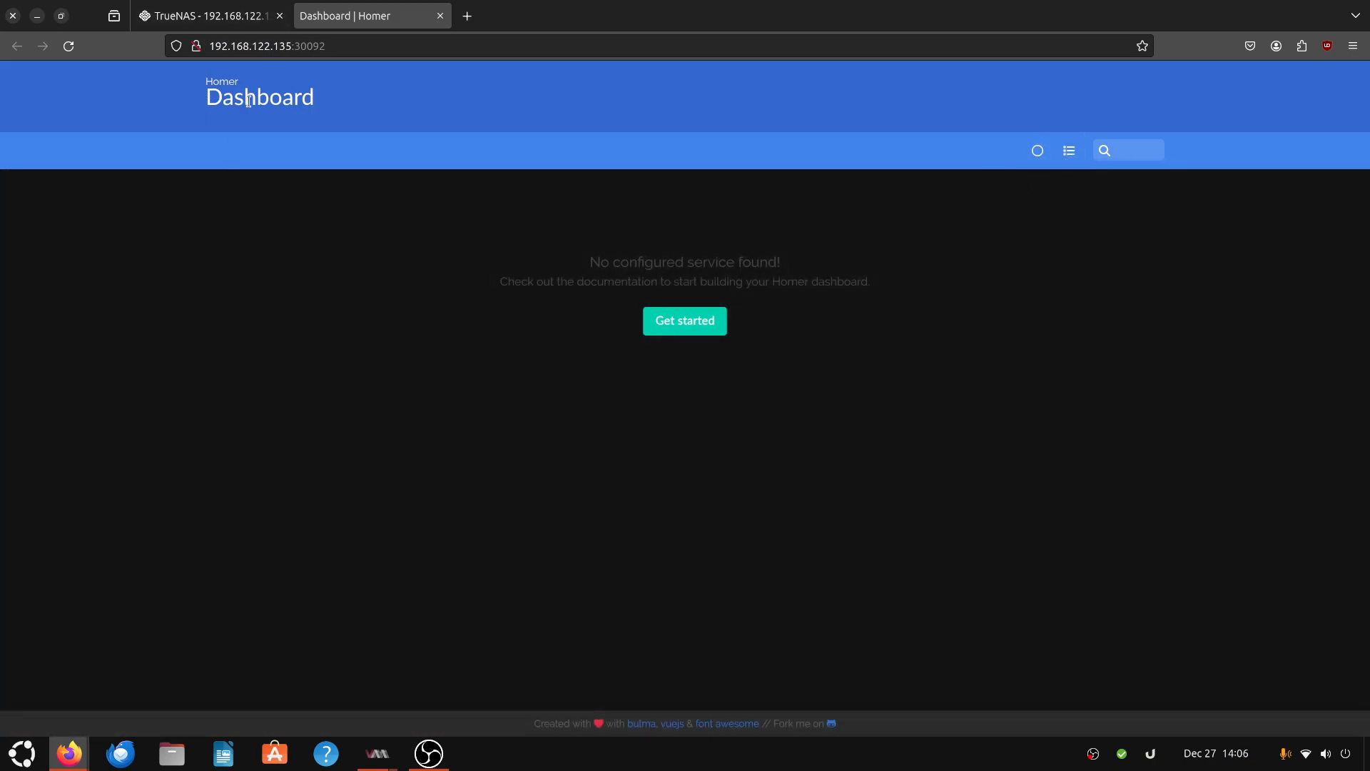
# - Open the Homer configuration documentation from the dashboard and read through it
pyautogui.click(688, 327)
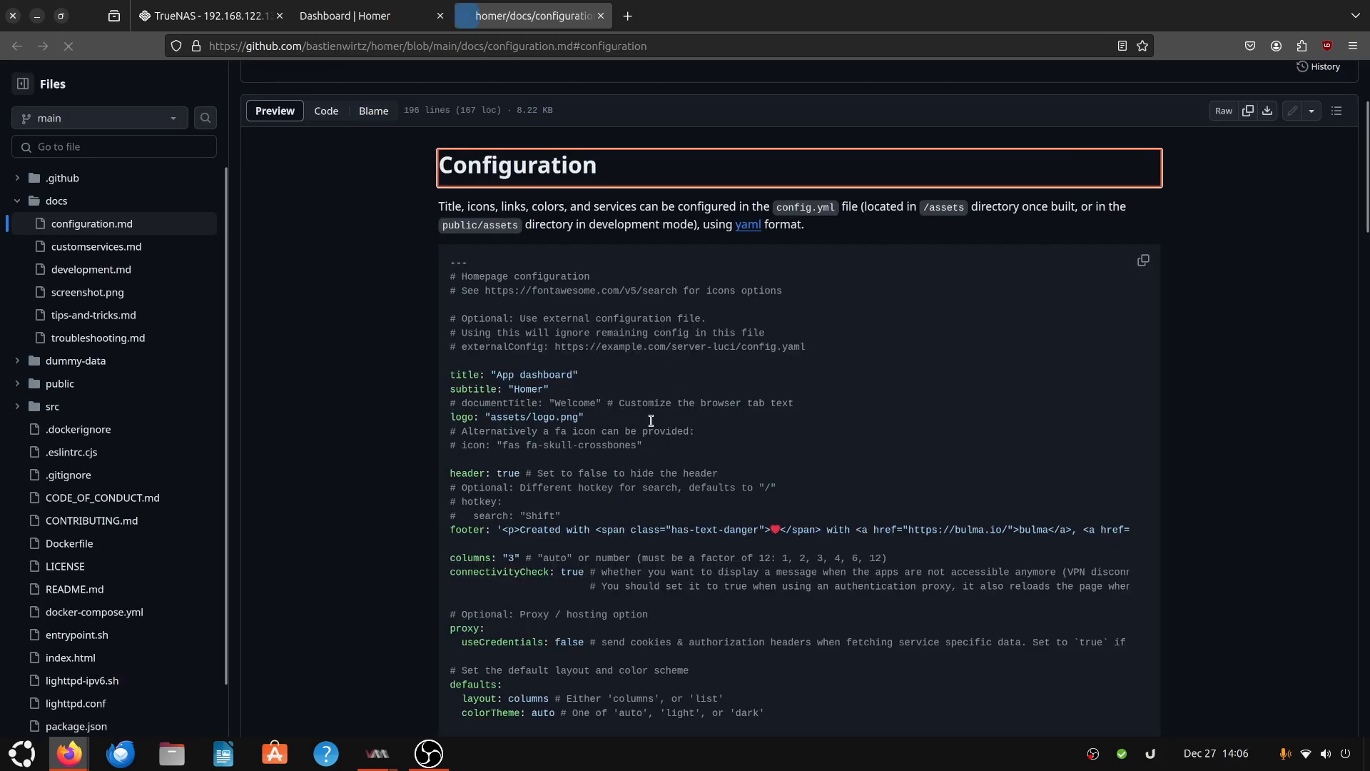
pyautogui.scroll(-2, 582, 573)
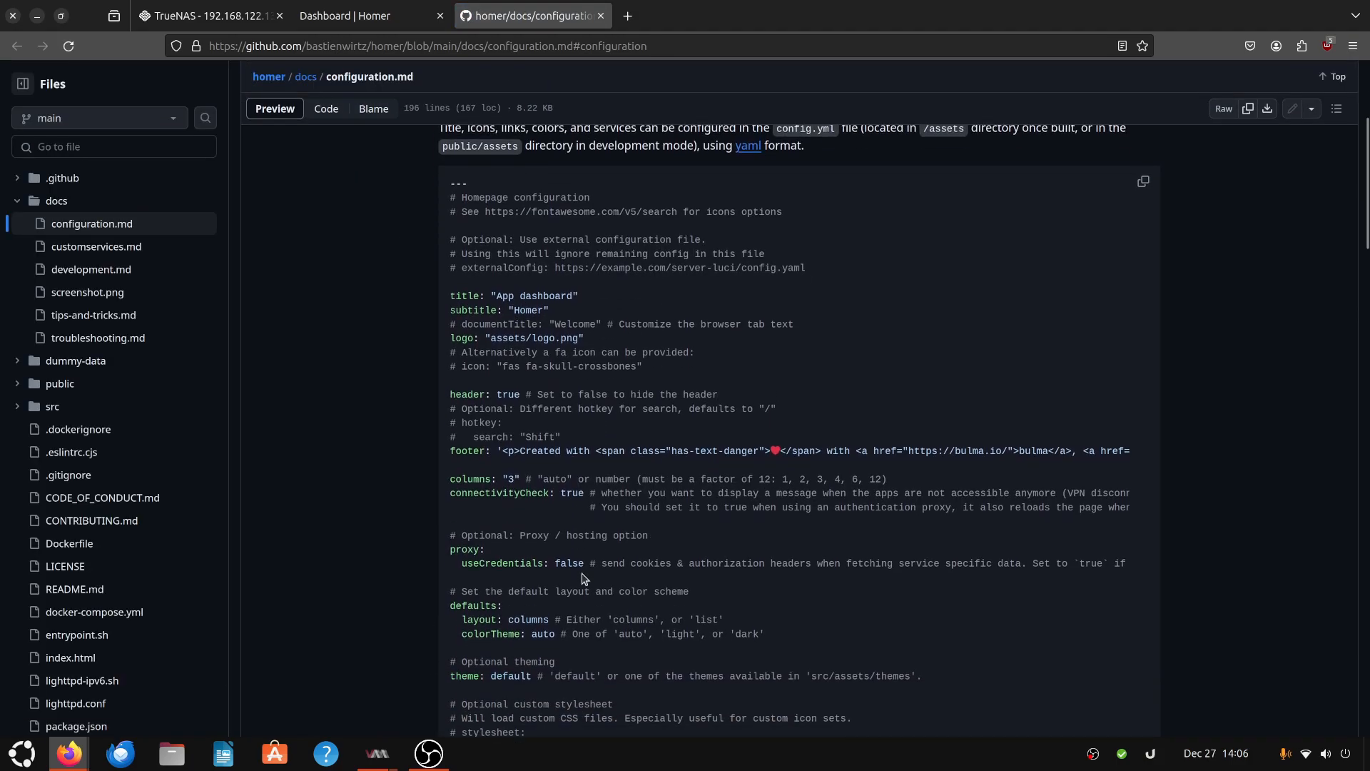
pyautogui.scroll(-5, 581, 573)
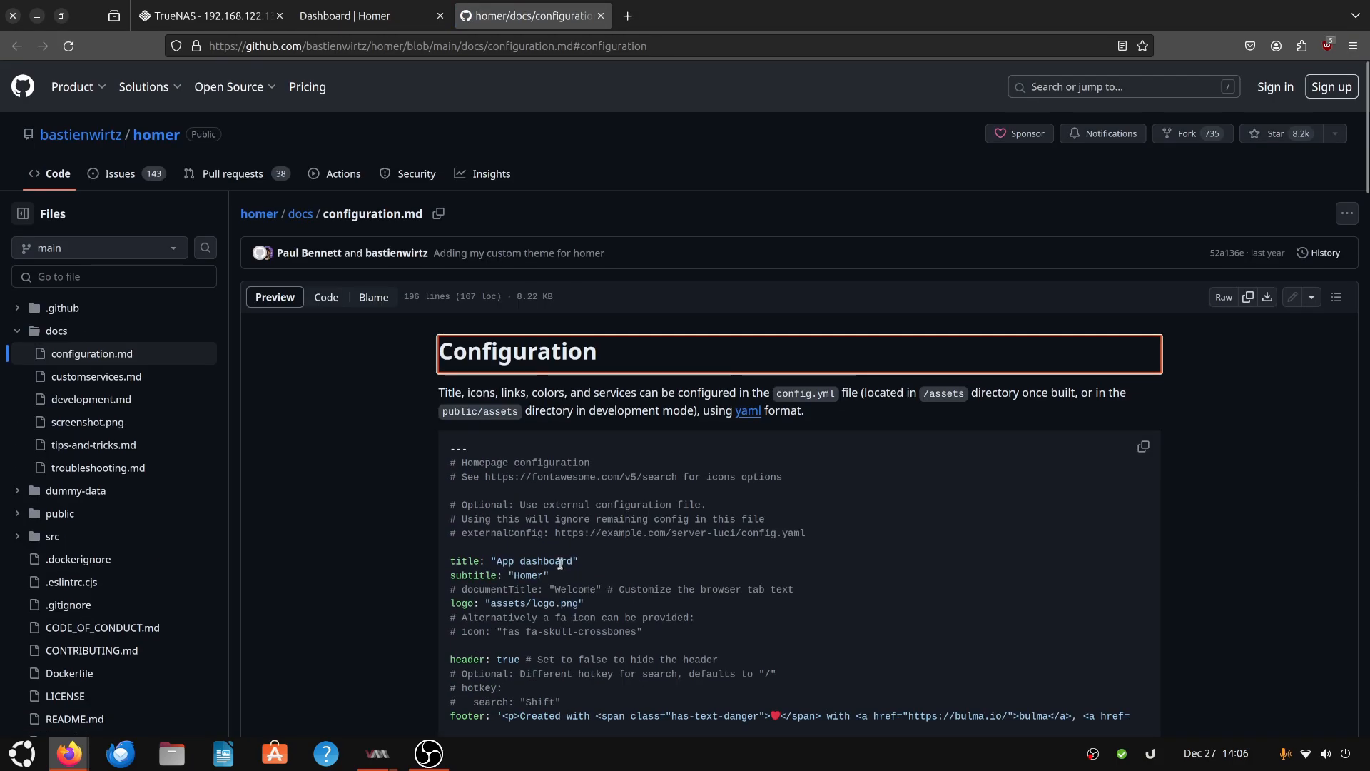
# - Close the documentation and Homer tabs and return to the TrueNAS Apps page
pyautogui.middleClick(523, 5)
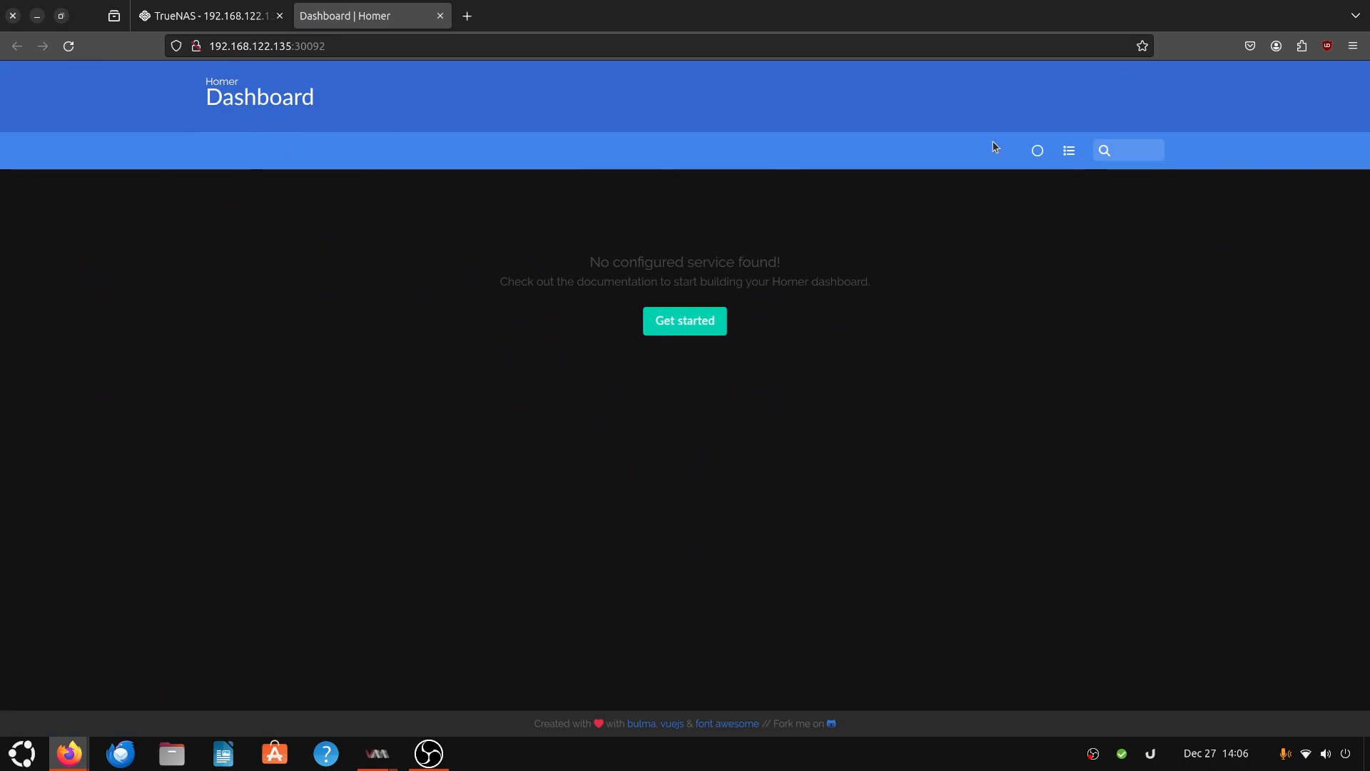
pyautogui.click(207, 11)
pyautogui.middleClick(370, 7)
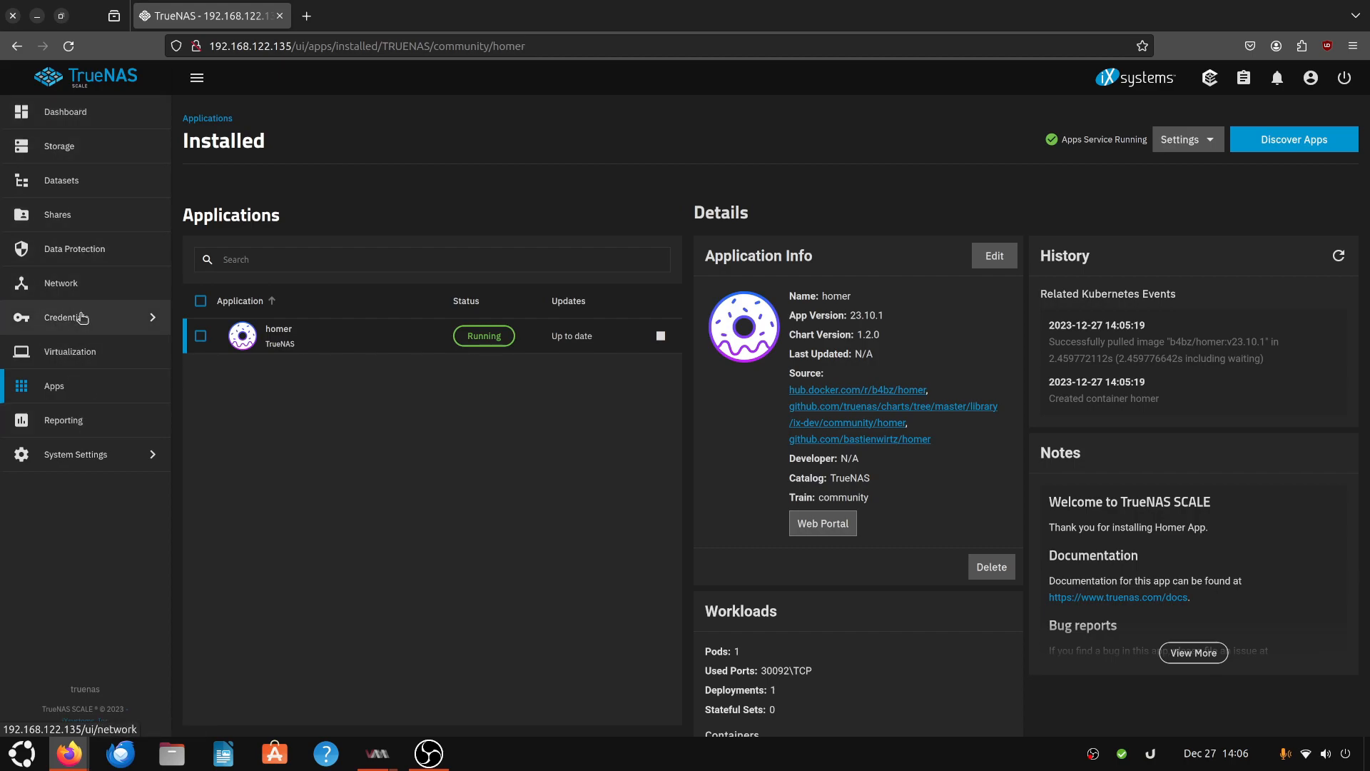
pyautogui.click(84, 386)
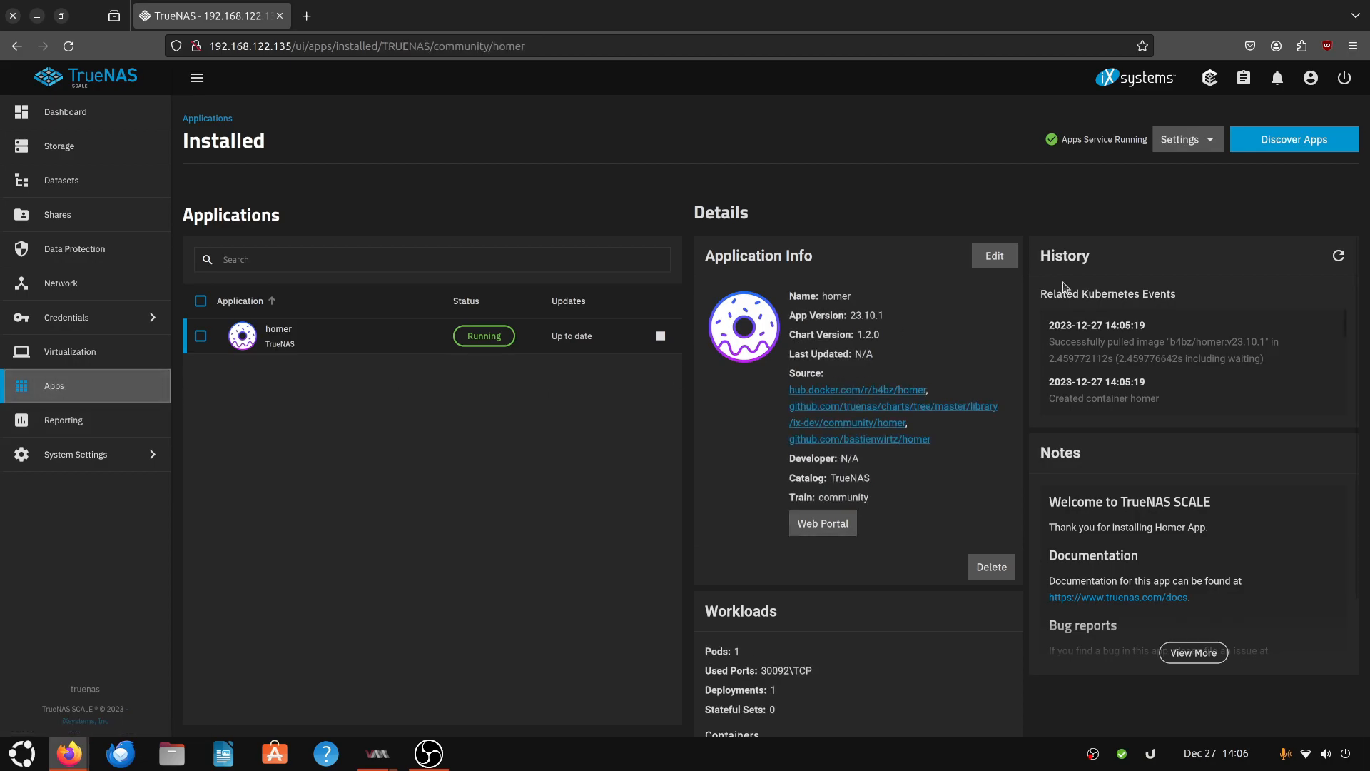
# - Find Emby Server among all new and updated apps and install it with the default settings
pyautogui.click(1320, 140)
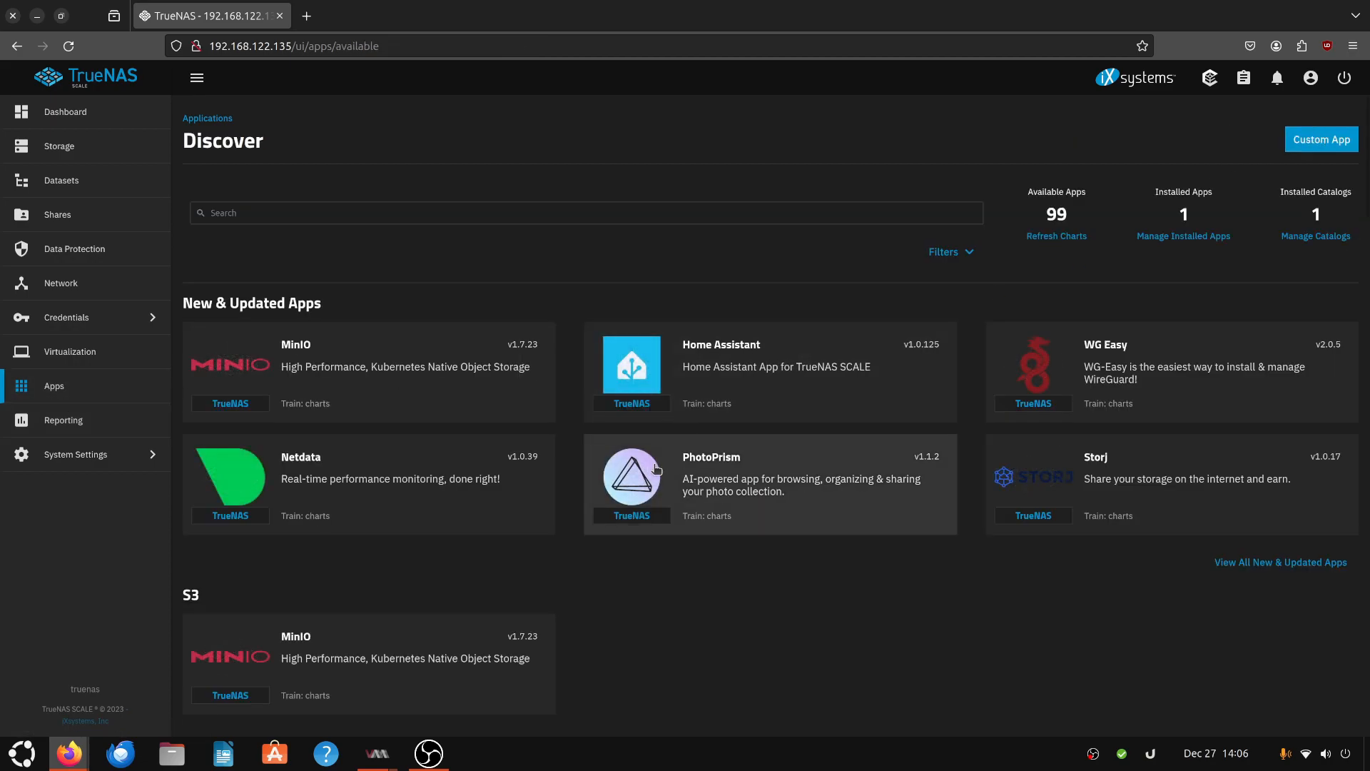
pyautogui.click(1281, 562)
pyautogui.scroll(2, 1154, 199)
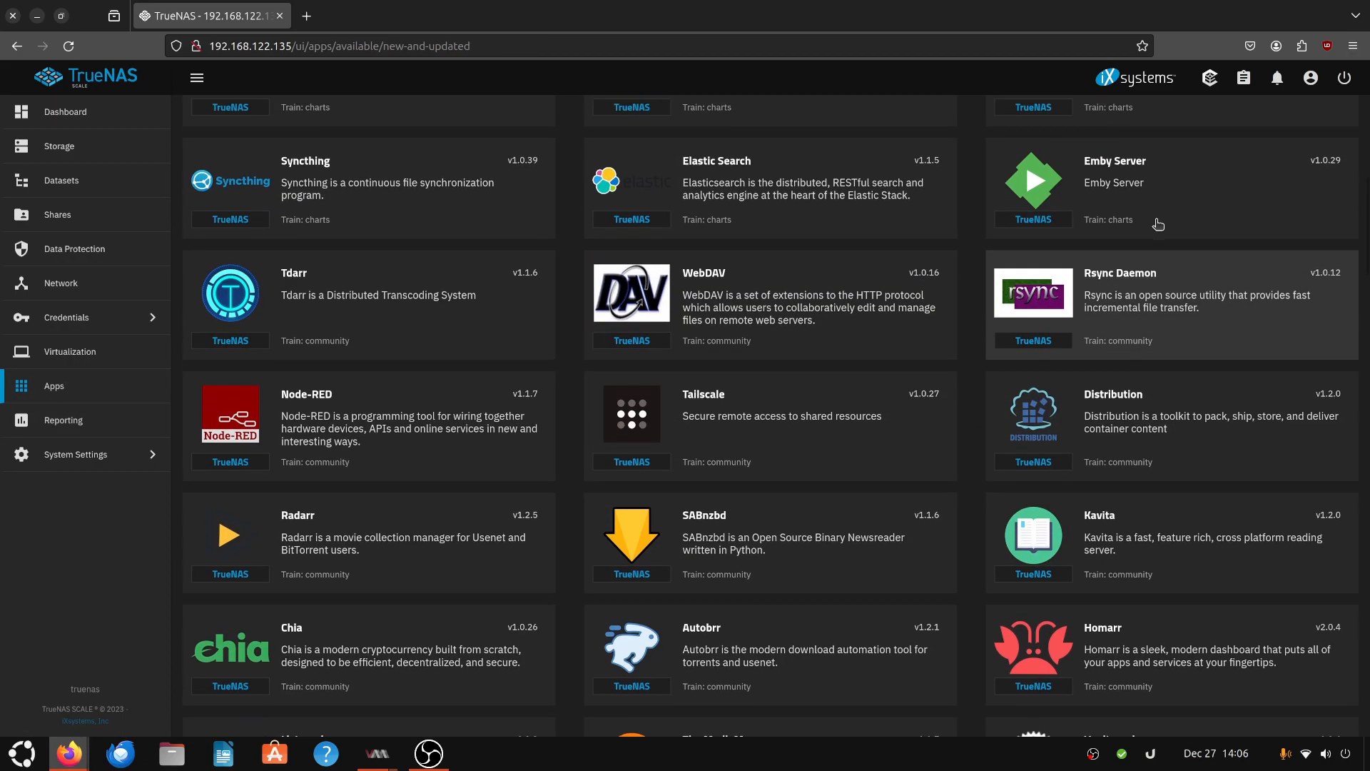
pyautogui.click(1154, 200)
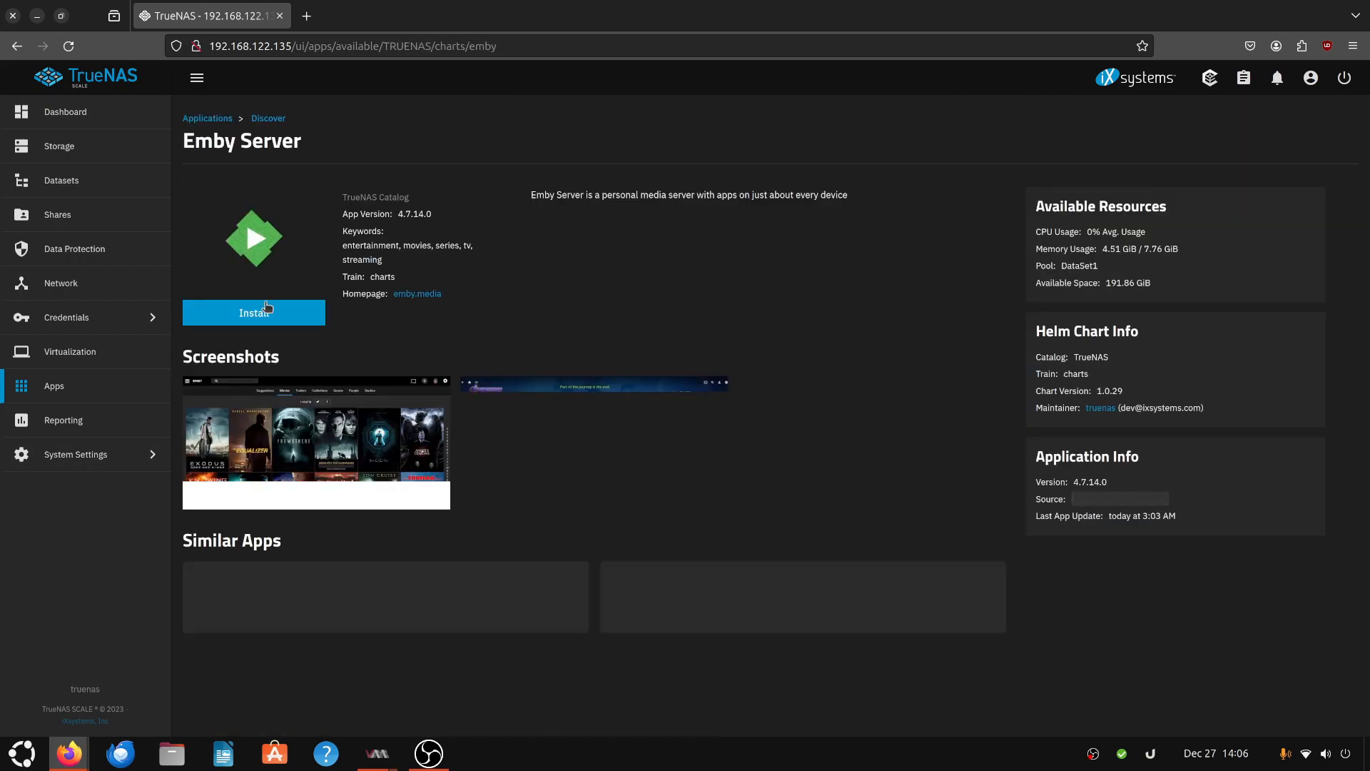
pyautogui.click(264, 308)
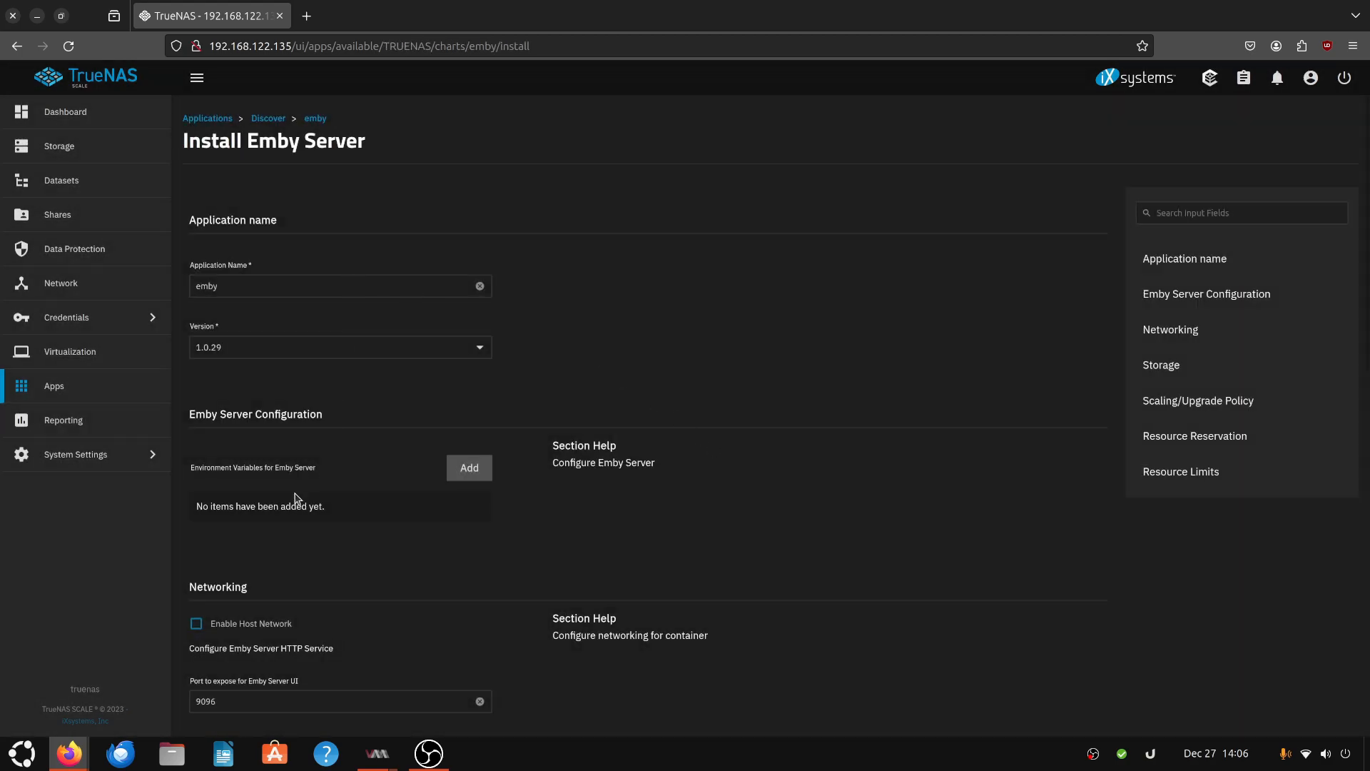
pyautogui.scroll(-5, 489, 548)
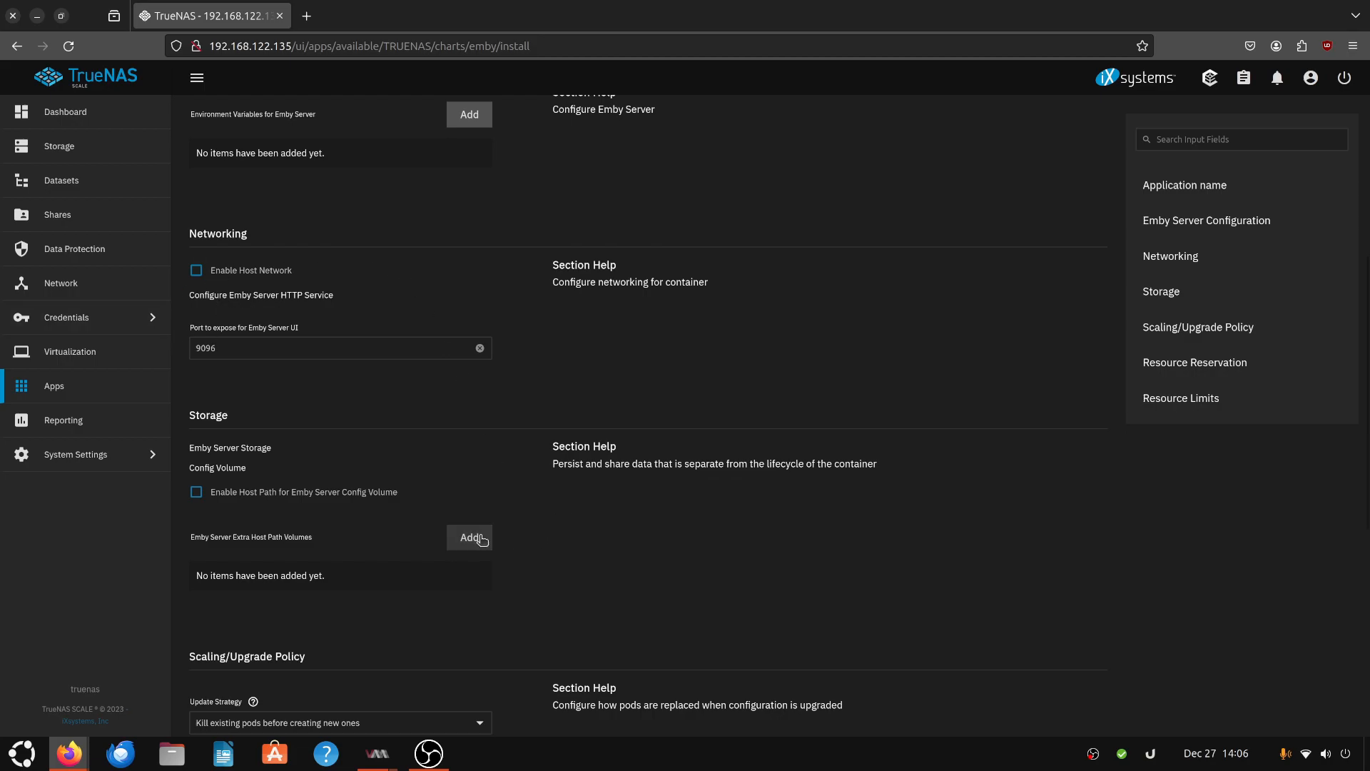
pyautogui.scroll(-6, 571, 582)
pyautogui.click(213, 712)
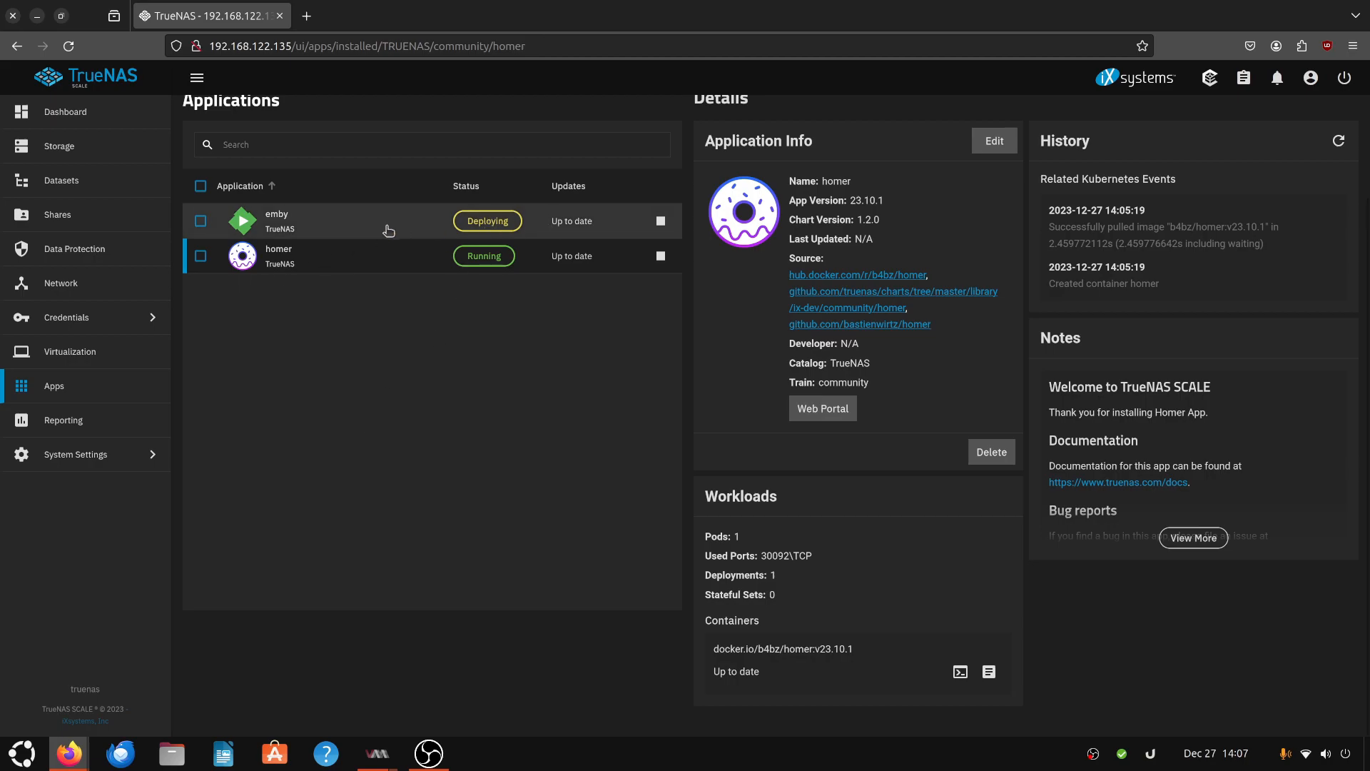
# - Open the Data Protection page and view the Add Cloud Sync Task form, then close it
pyautogui.click(87, 256)
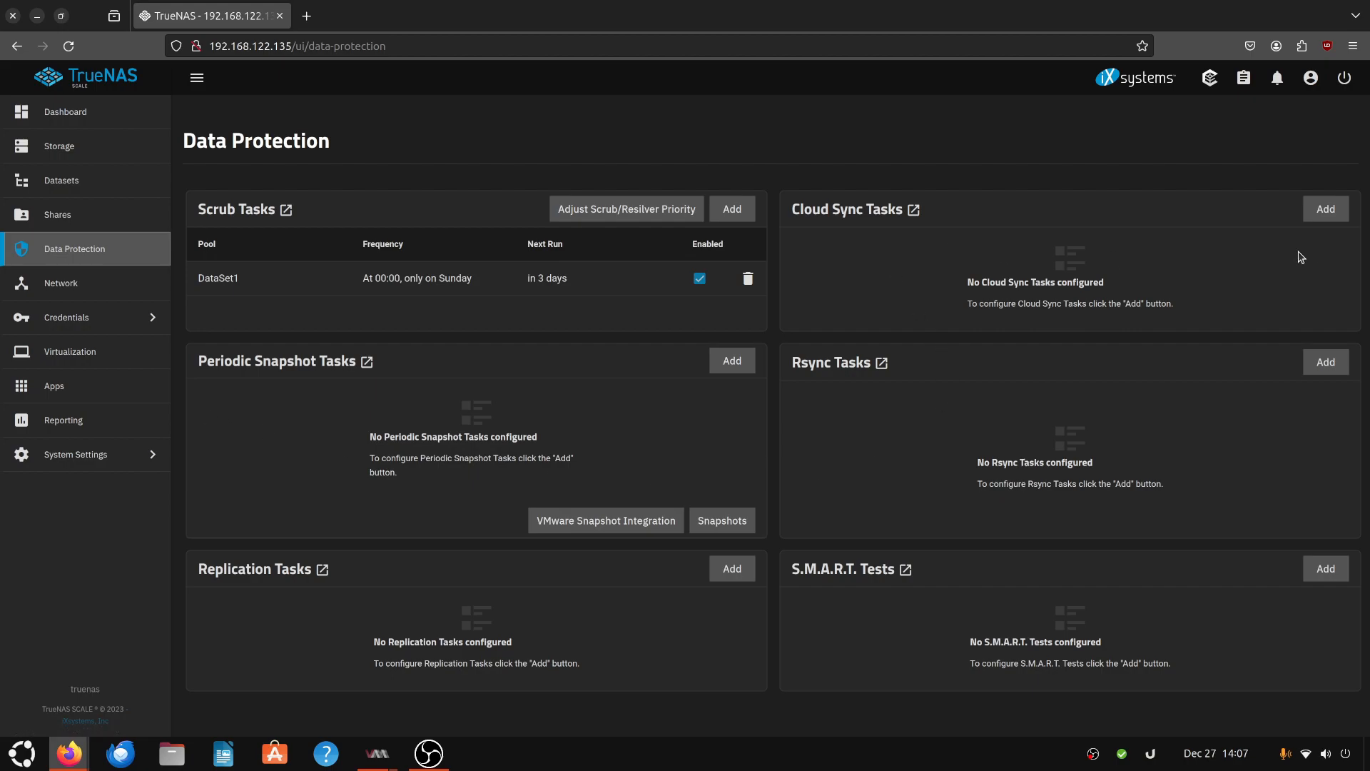
pyautogui.click(1326, 208)
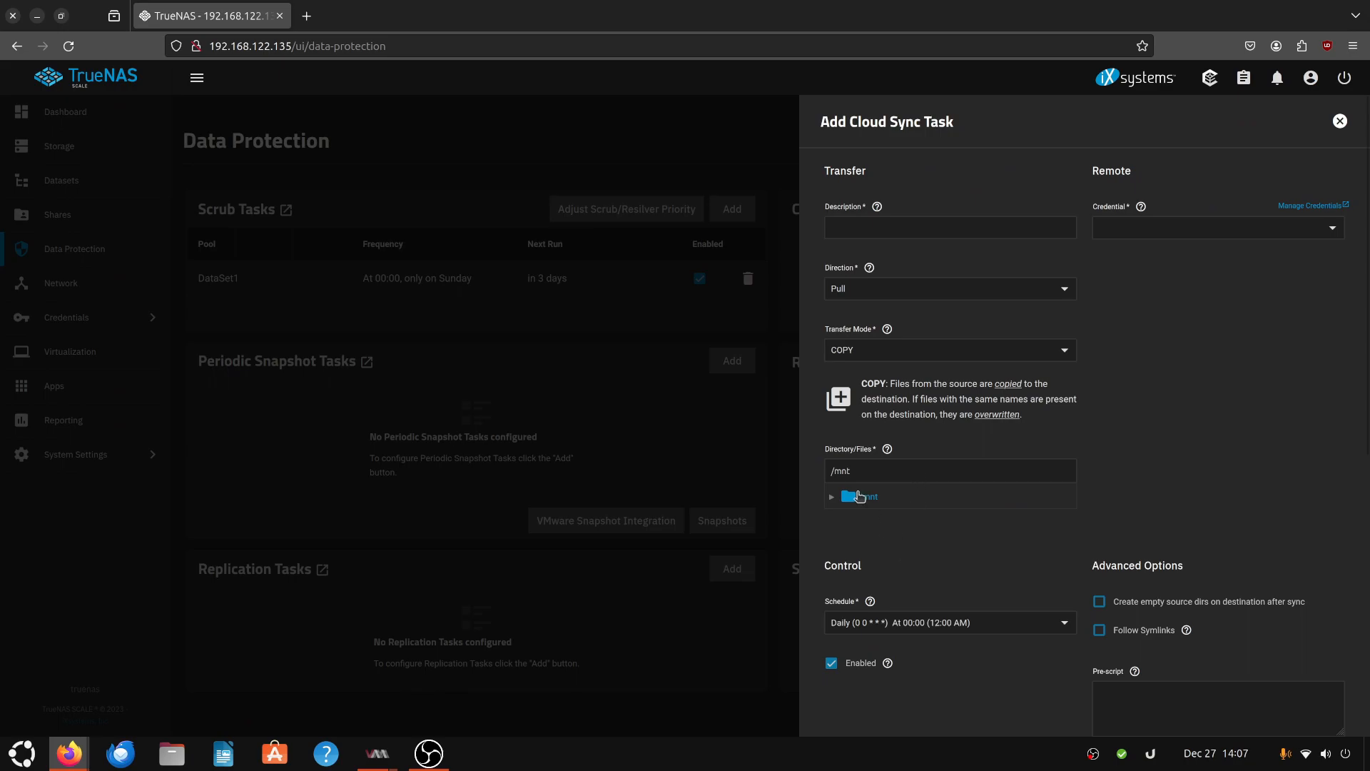
pyautogui.scroll(-5, 811, 537)
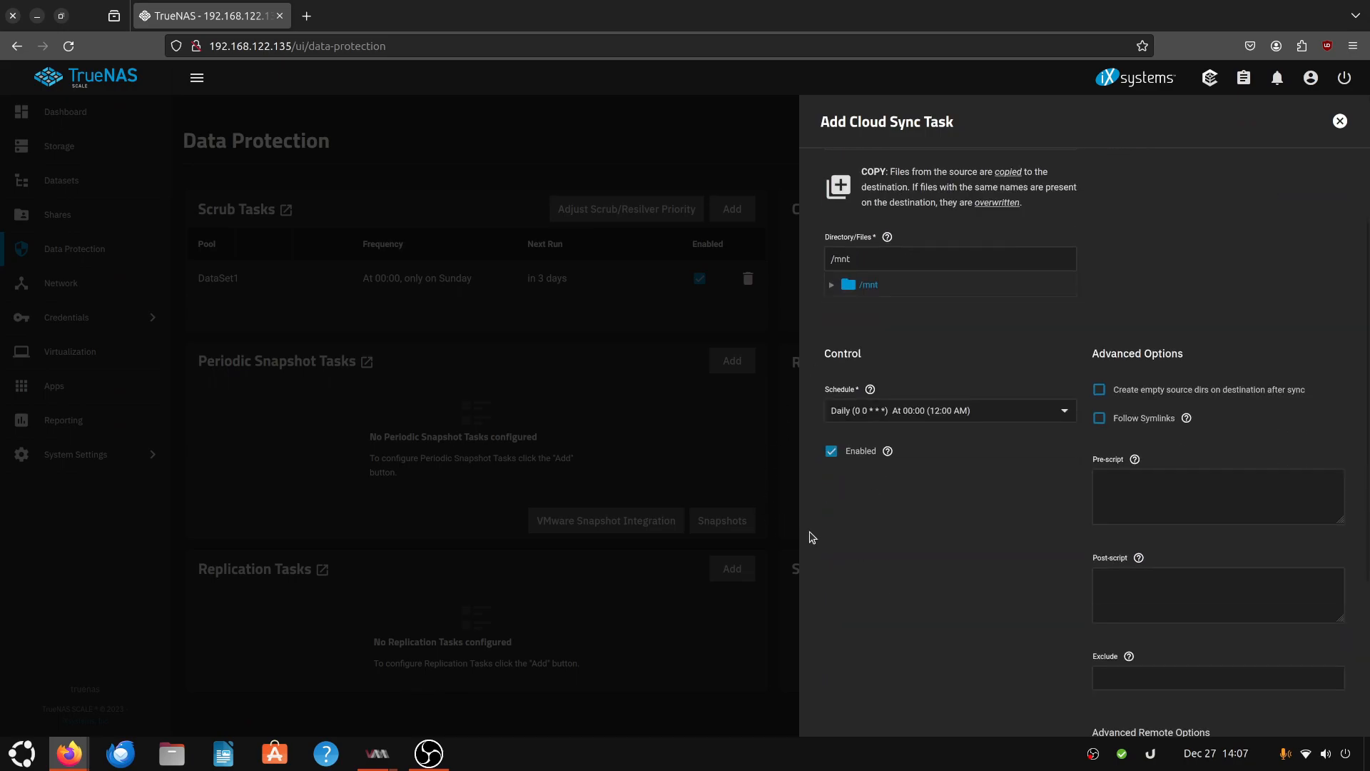
pyautogui.click(372, 375)
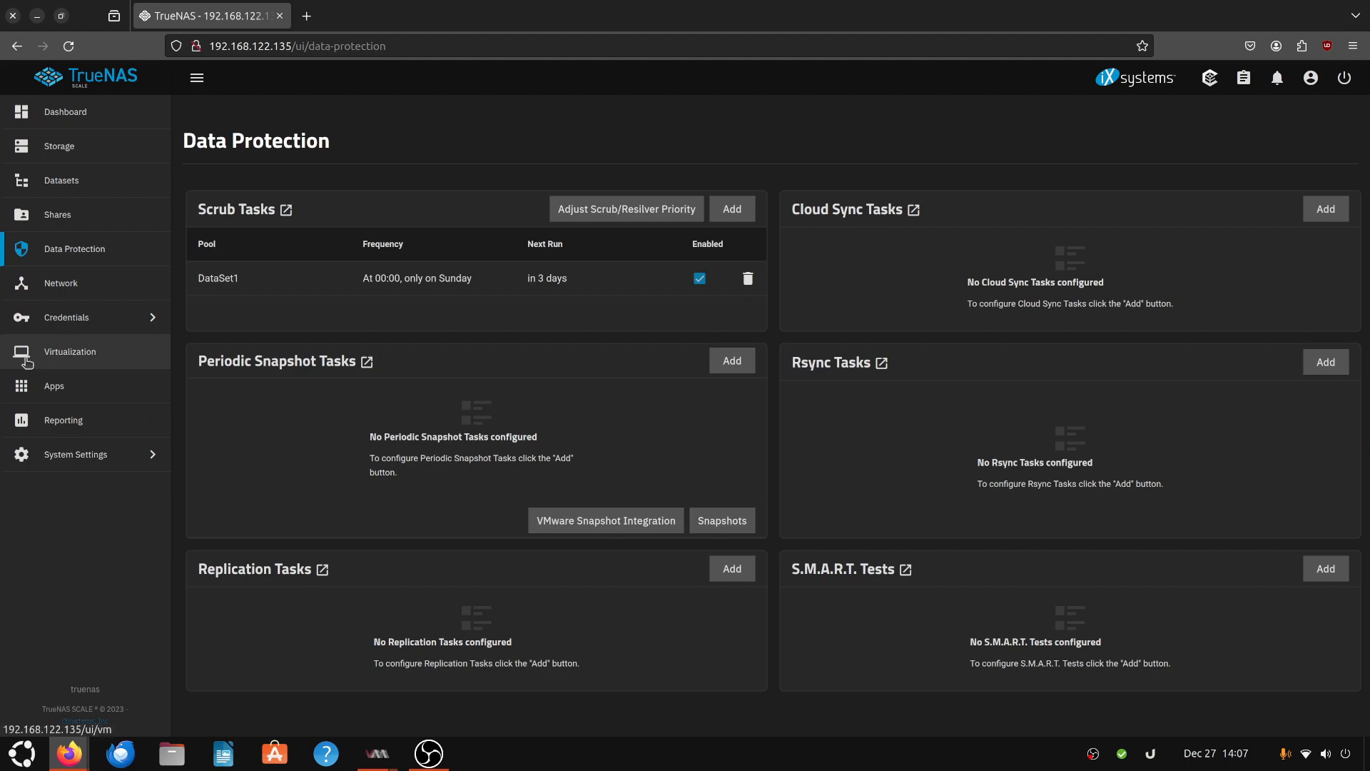
# - Browse the Network and Reporting pages and view the available report types for the CPU graphs
pyautogui.click(96, 288)
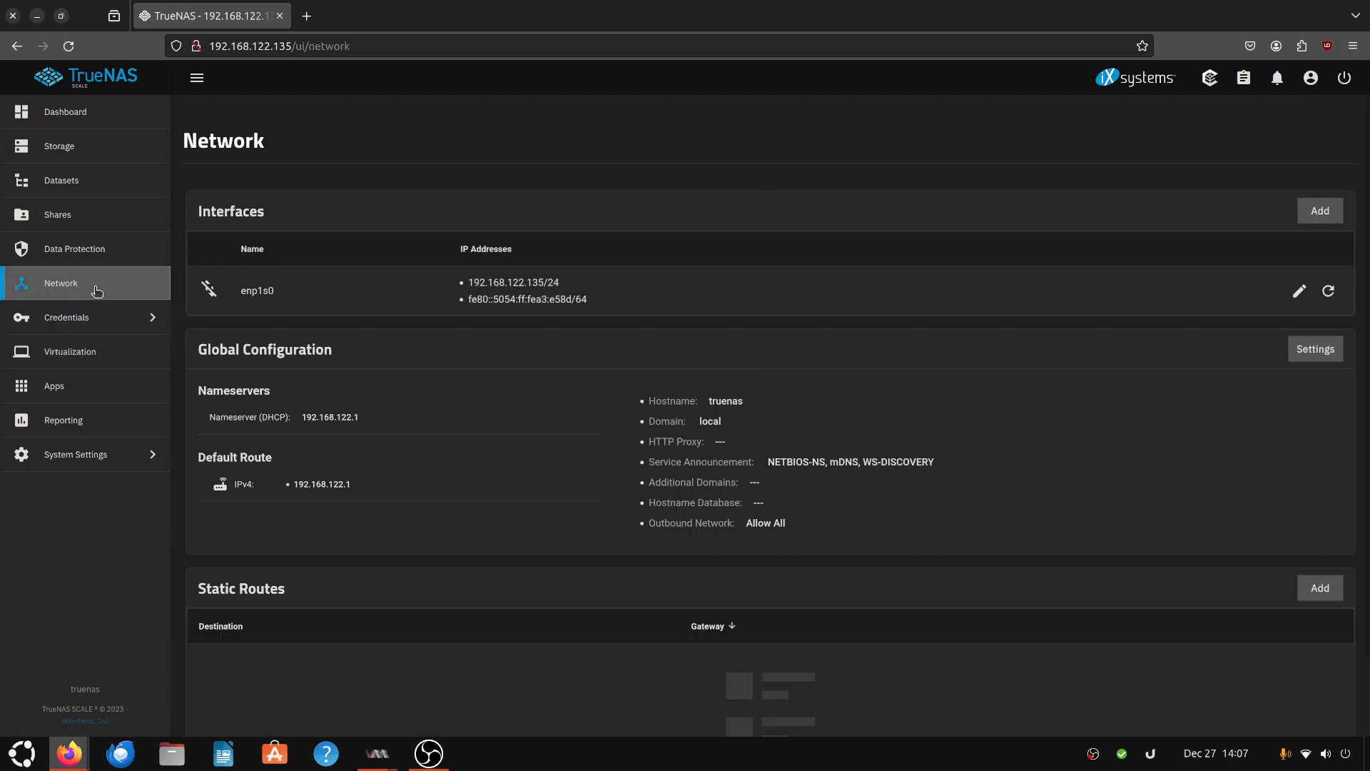
pyautogui.click(67, 437)
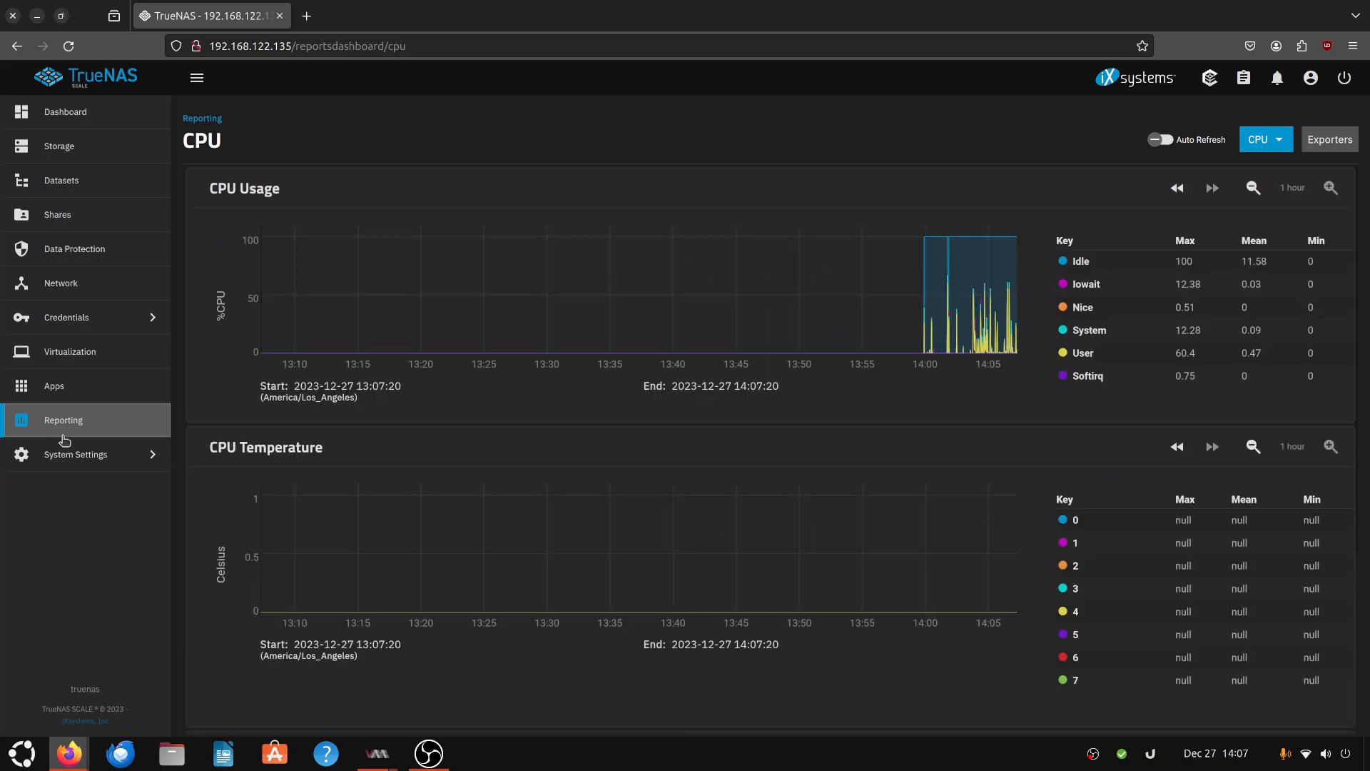
pyautogui.click(1258, 140)
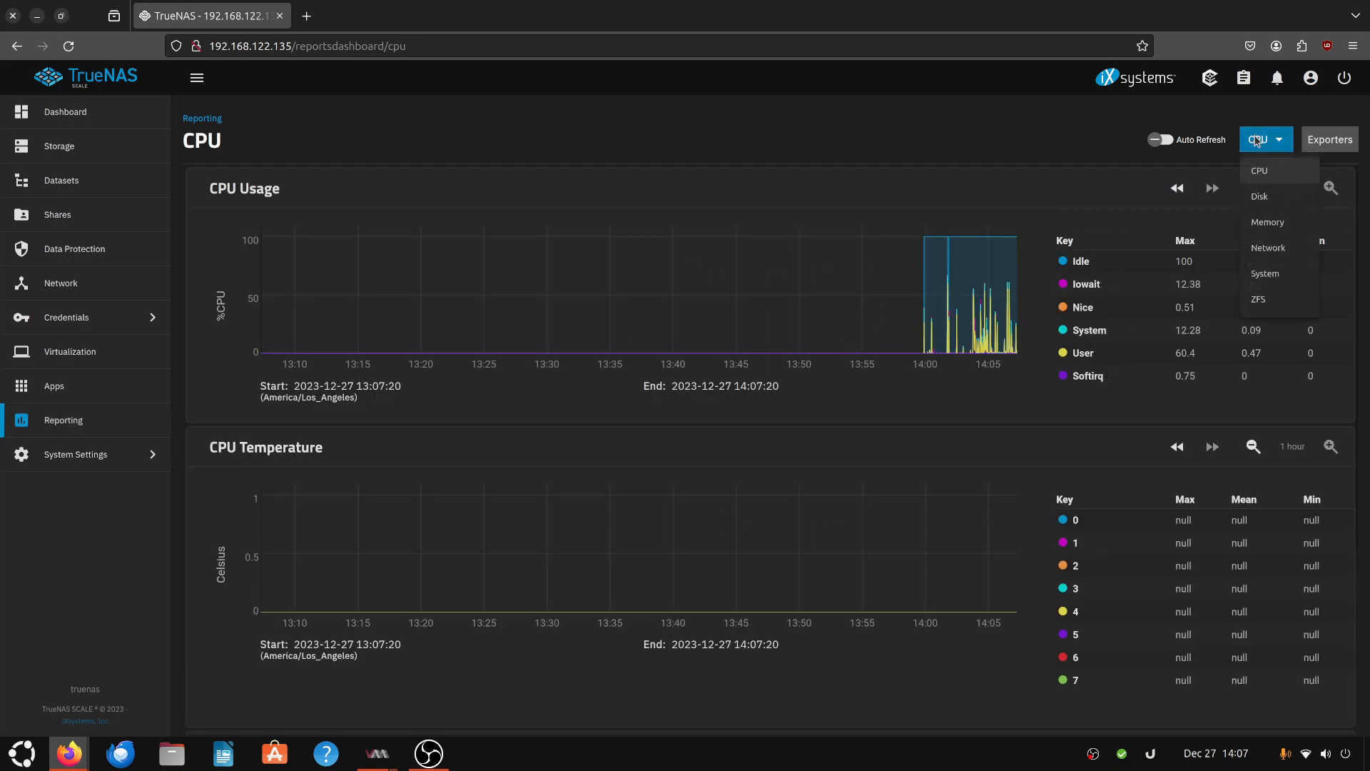
pyautogui.click(803, 418)
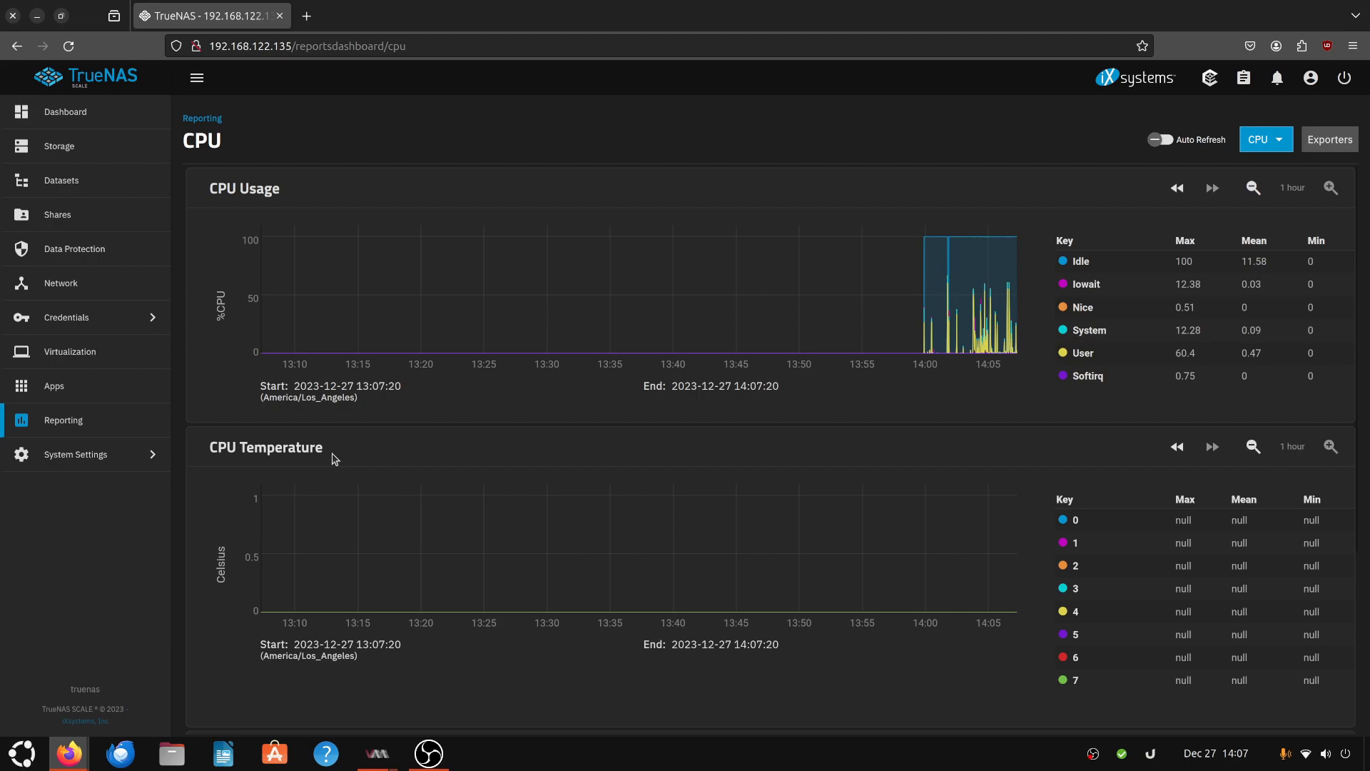
# - Look over the Storage dashboard and the main Dashboard, then open the installed Apps list
pyautogui.click(82, 143)
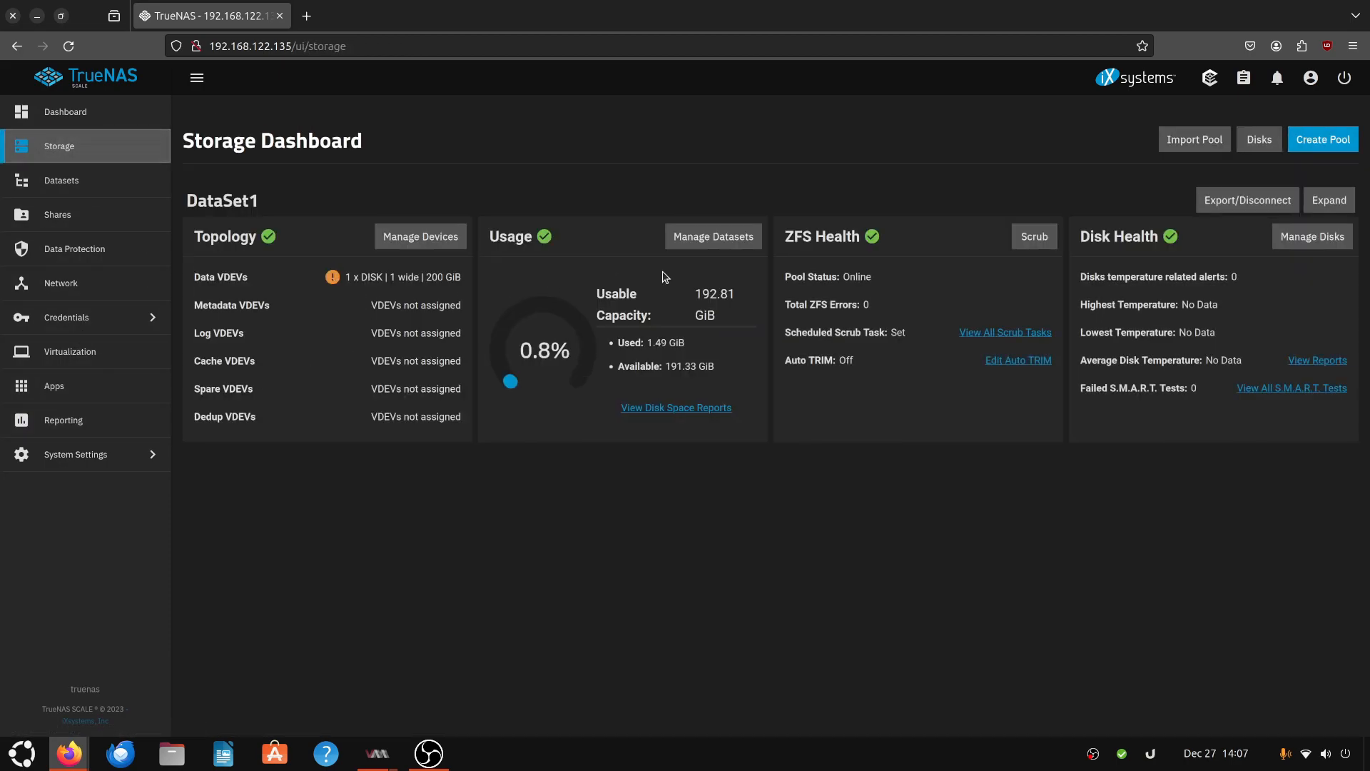
pyautogui.click(67, 112)
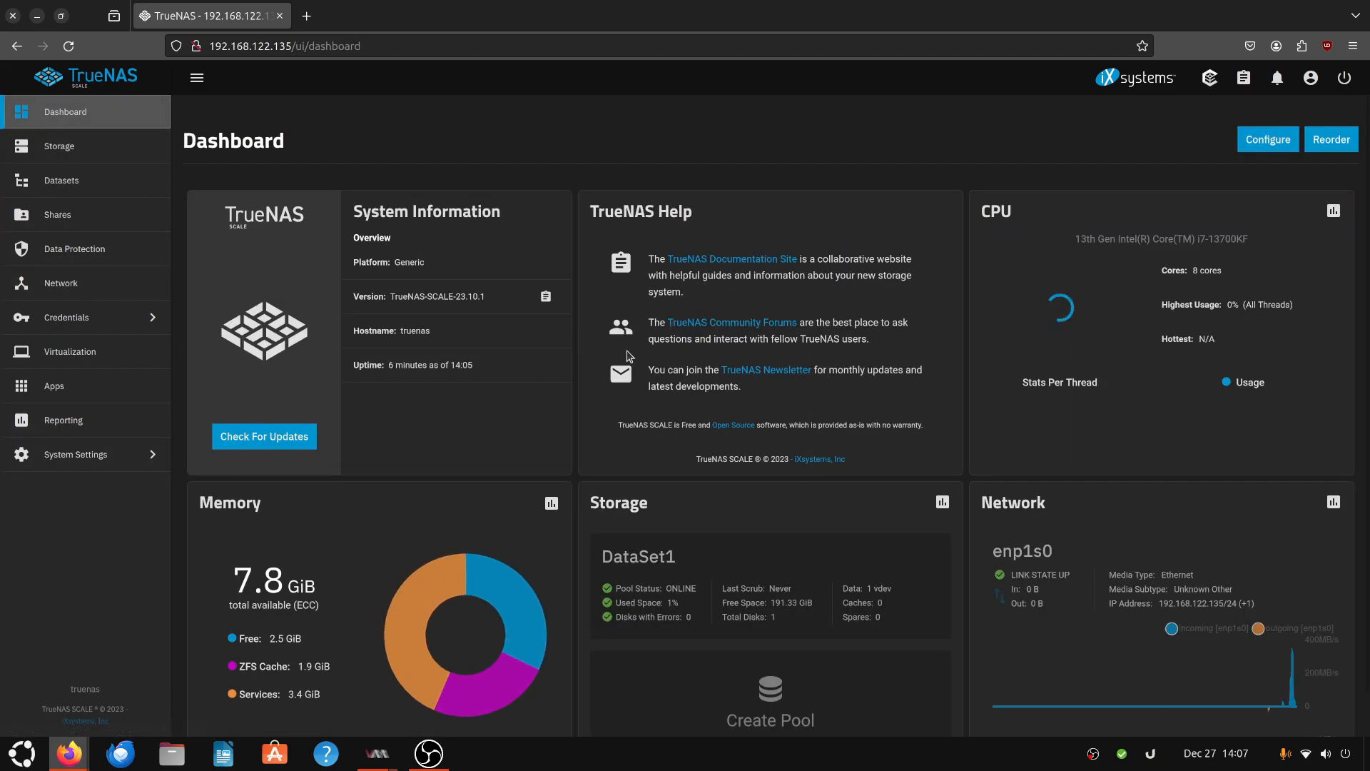
pyautogui.scroll(-1, 599, 364)
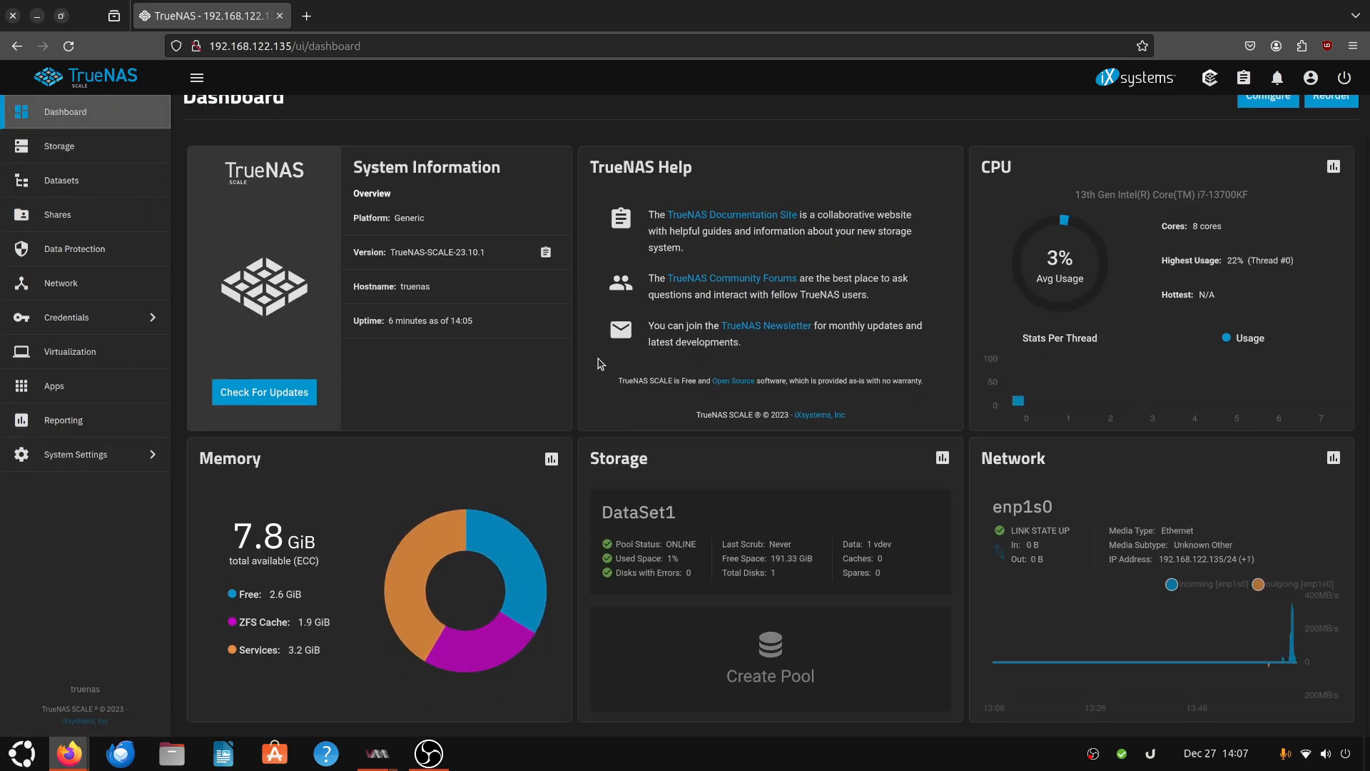
pyautogui.scroll(1, 599, 364)
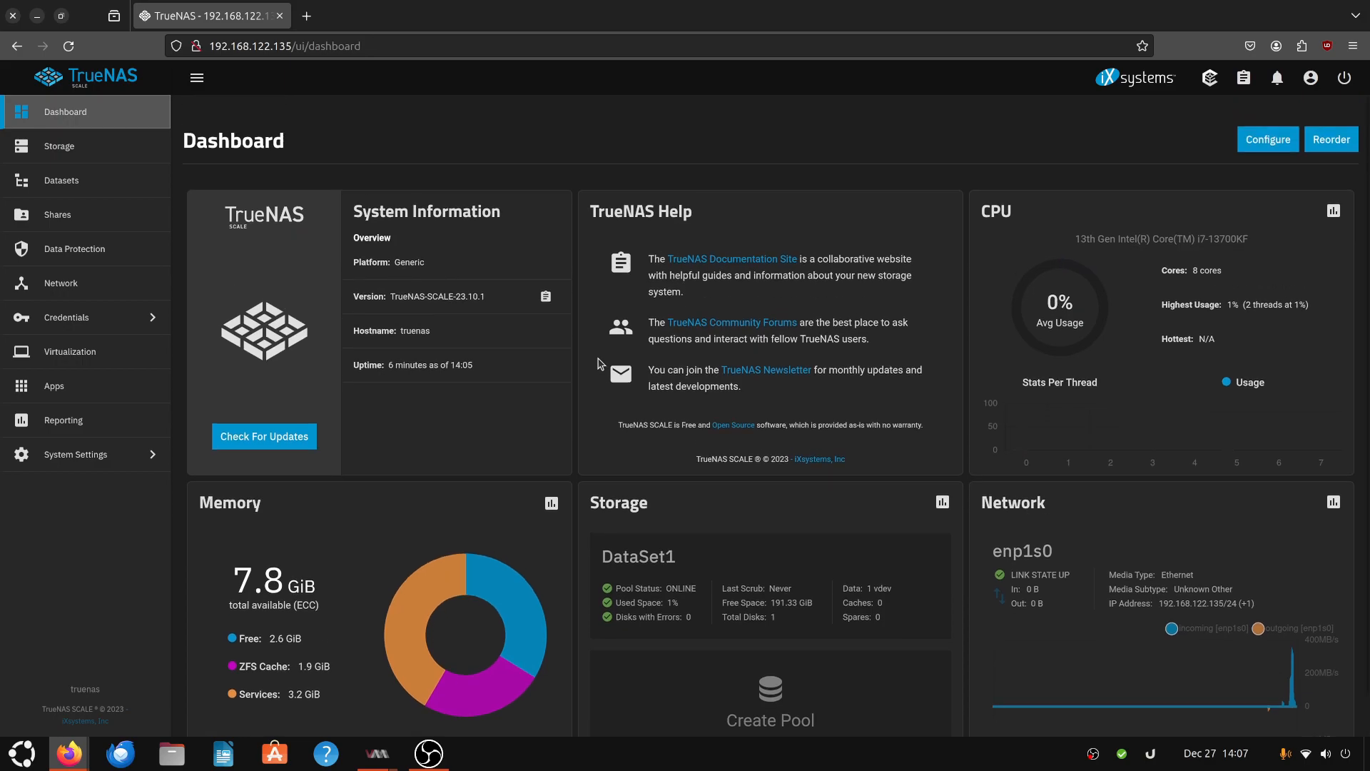
pyautogui.click(72, 147)
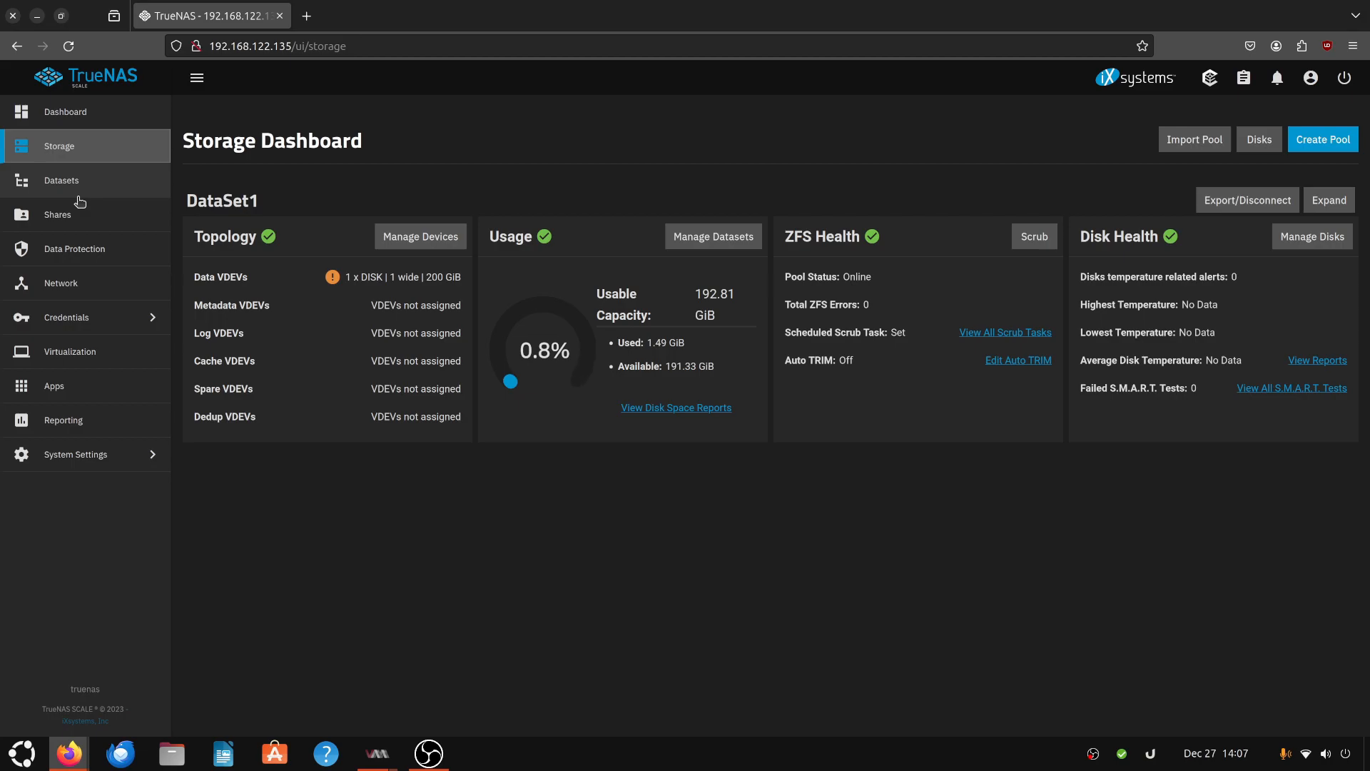
pyautogui.click(80, 353)
pyautogui.click(83, 393)
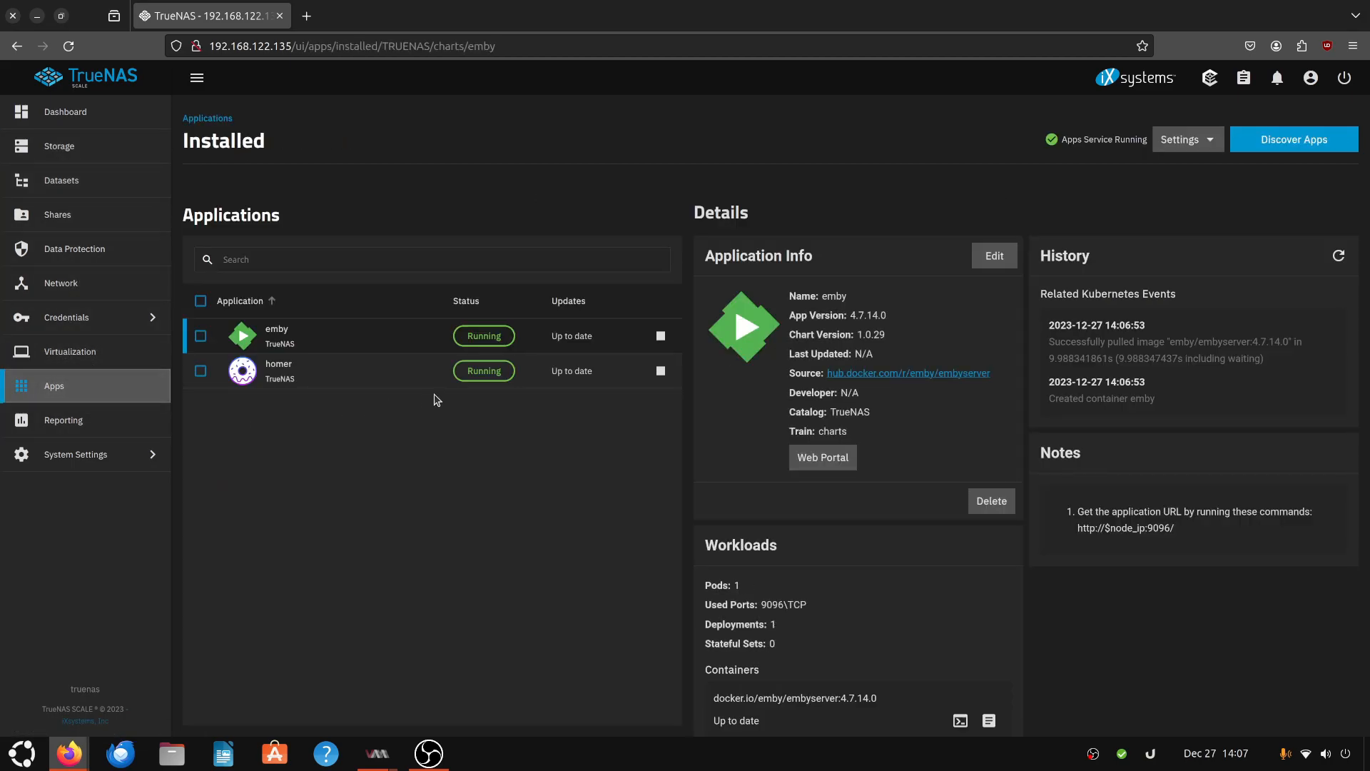
# - Select the emby app among the installed applications and open its web portal
pyautogui.click(368, 364)
pyautogui.click(373, 342)
pyautogui.click(377, 379)
pyautogui.click(398, 327)
pyautogui.click(845, 452)
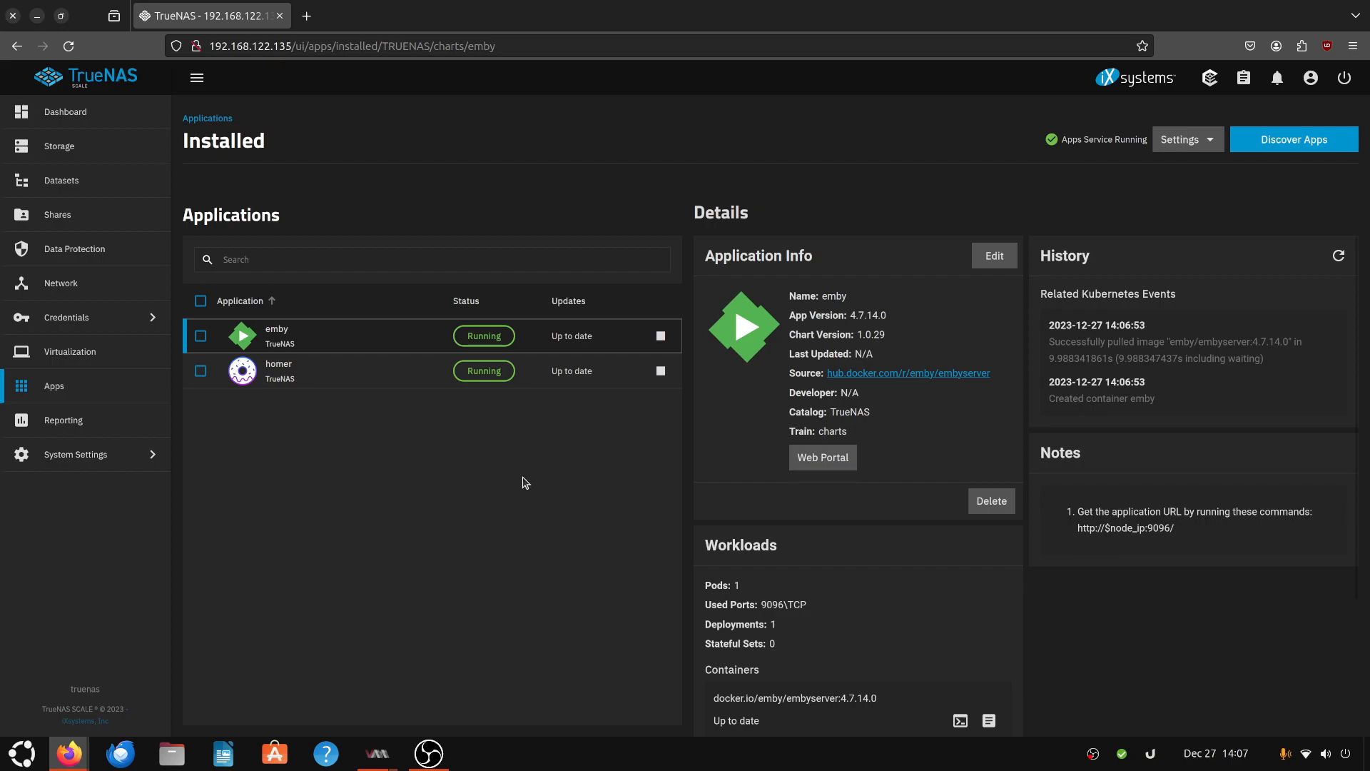
pyautogui.click(825, 466)
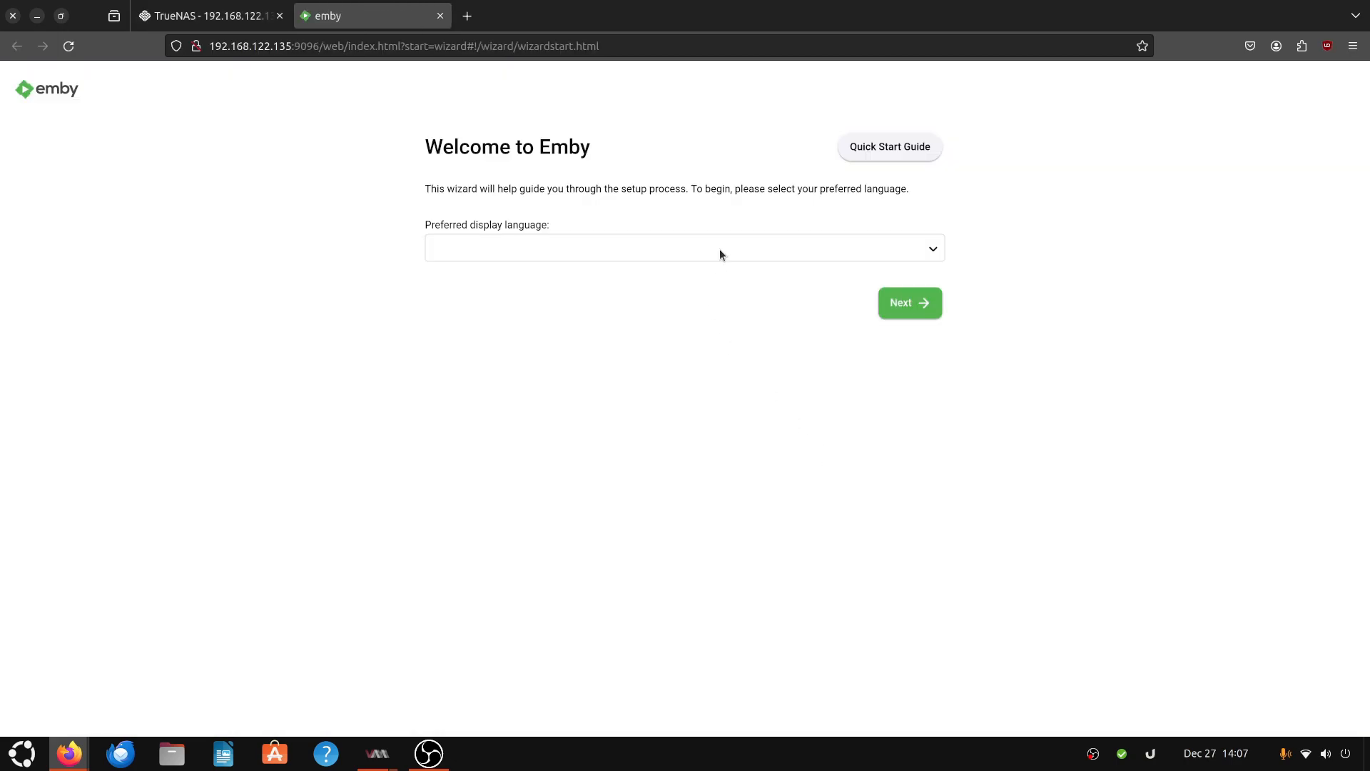
# - Set Emby's preferred display language to English (United States) and continue the setup wizard
pyautogui.click(672, 248)
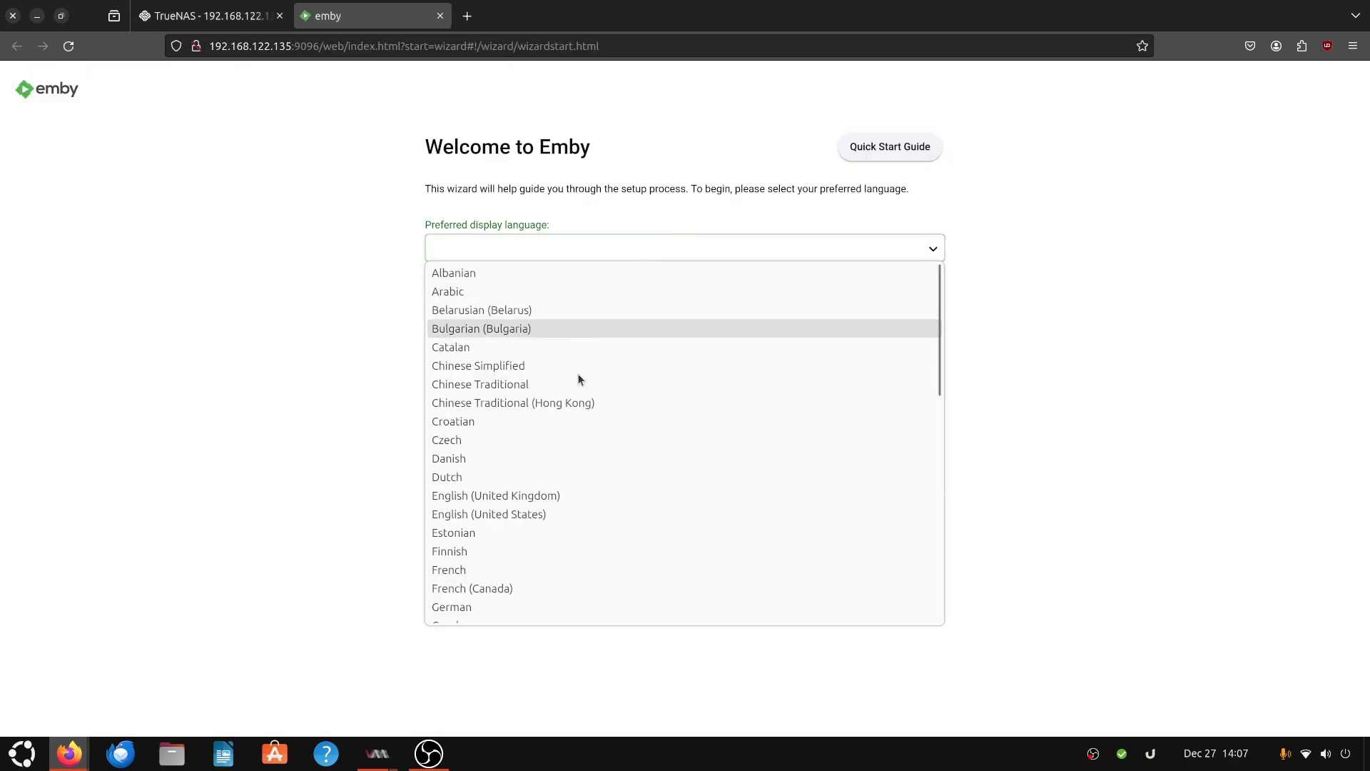
pyautogui.click(510, 514)
pyautogui.click(909, 303)
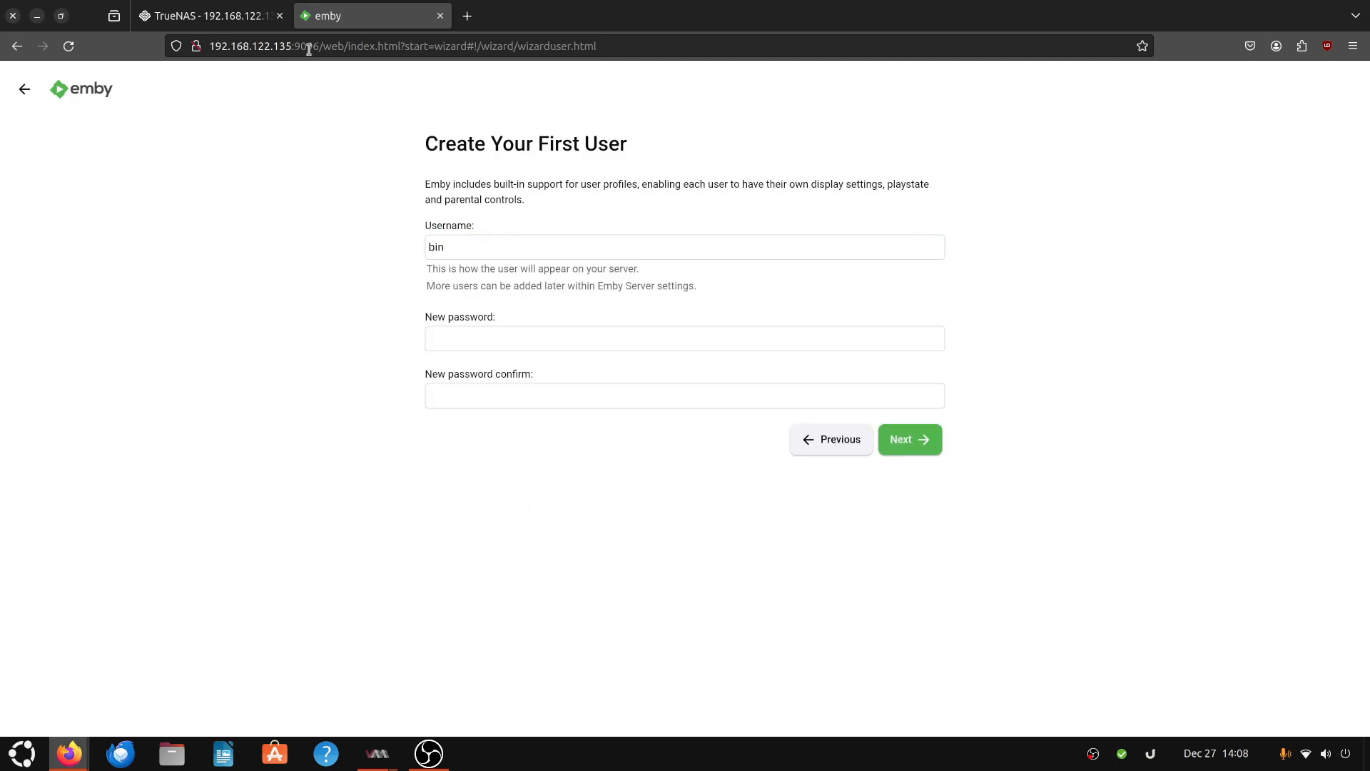
# - Close the Emby tab and return to the TrueNAS dashboard
pyautogui.middleClick(372, 8)
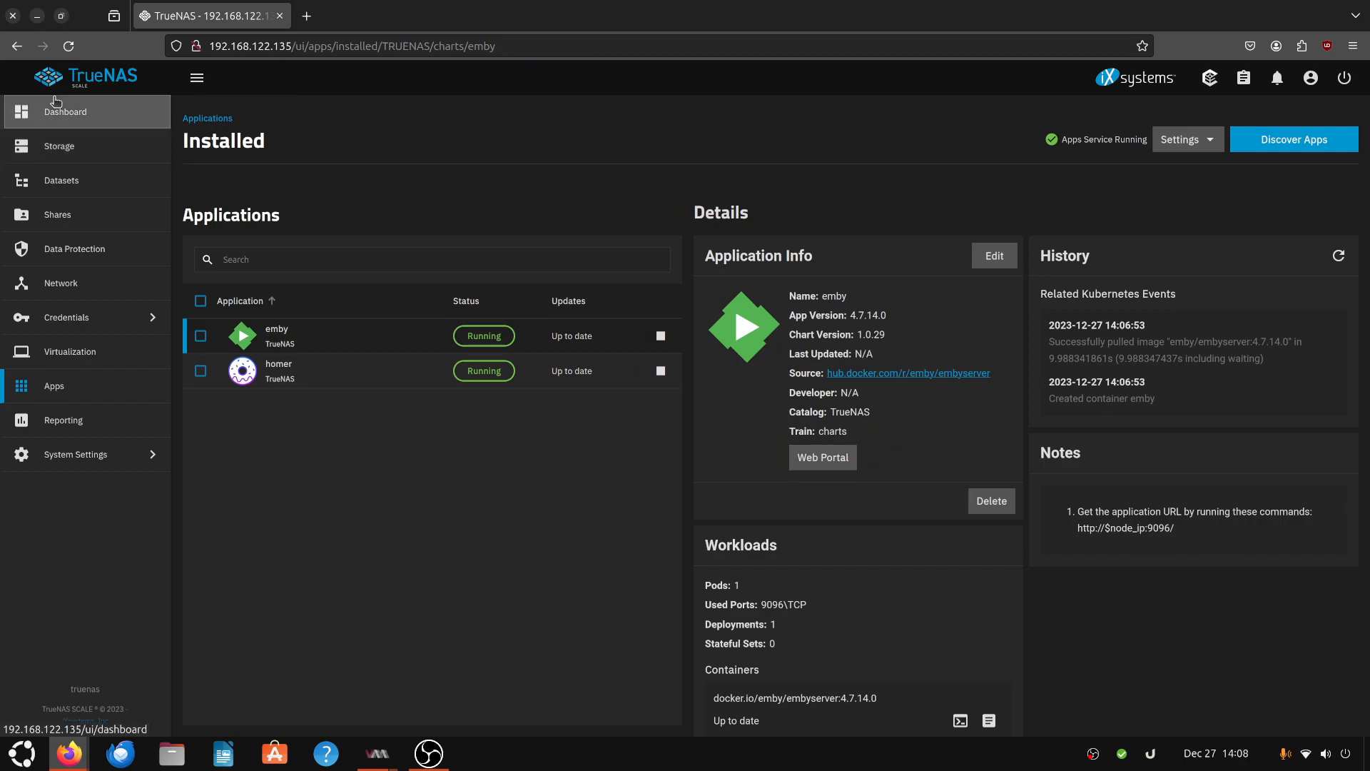
pyautogui.click(71, 111)
pyautogui.click(197, 77)
pyautogui.click(73, 85)
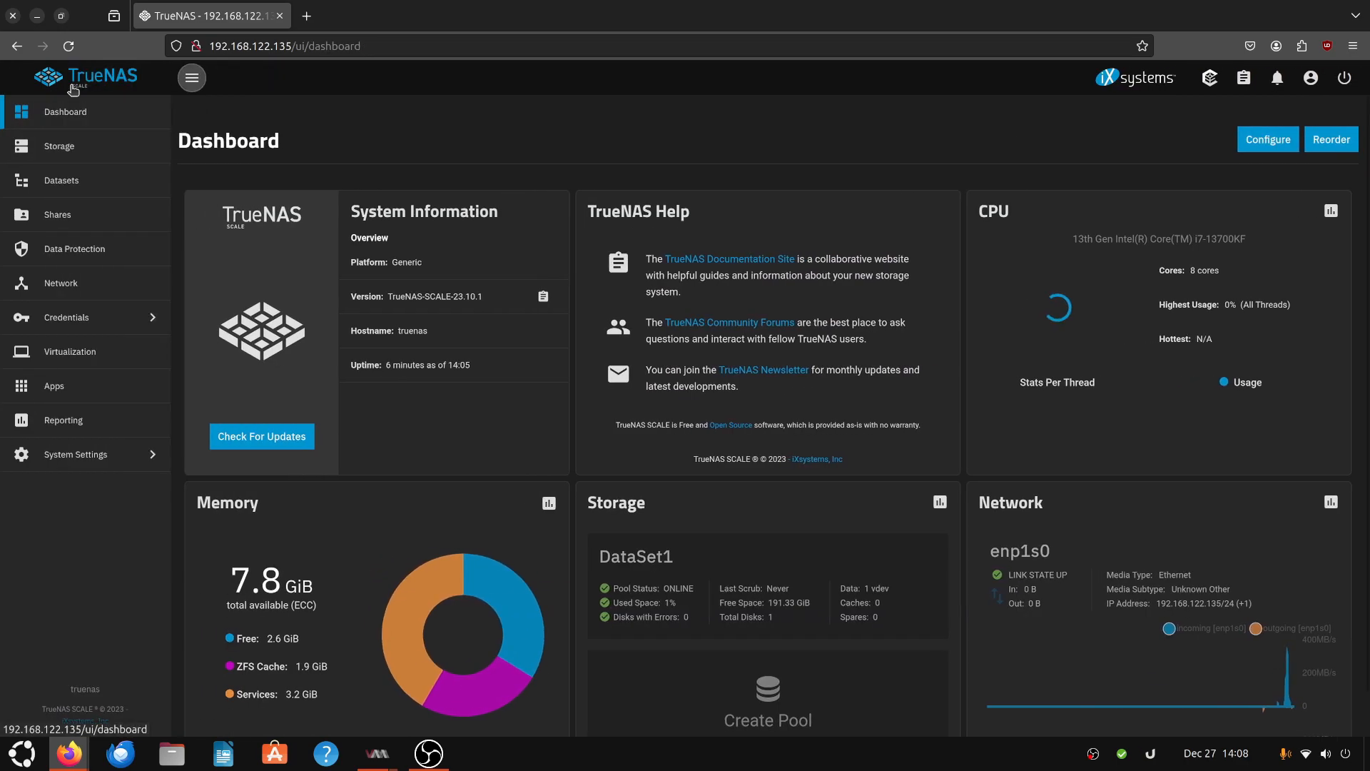